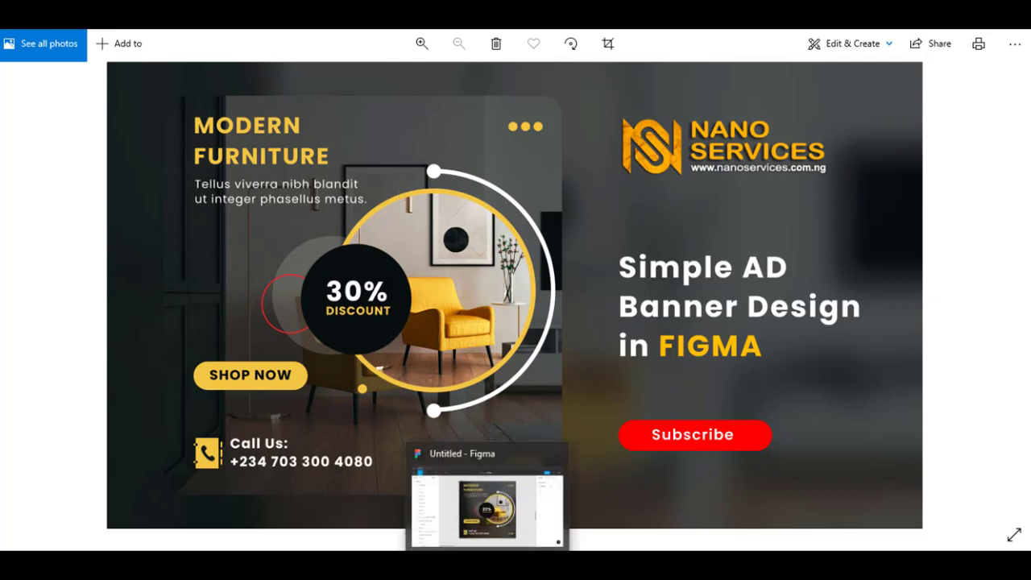
Switch to Figma and place a new frame on an empty area of the canvas
click(487, 504)
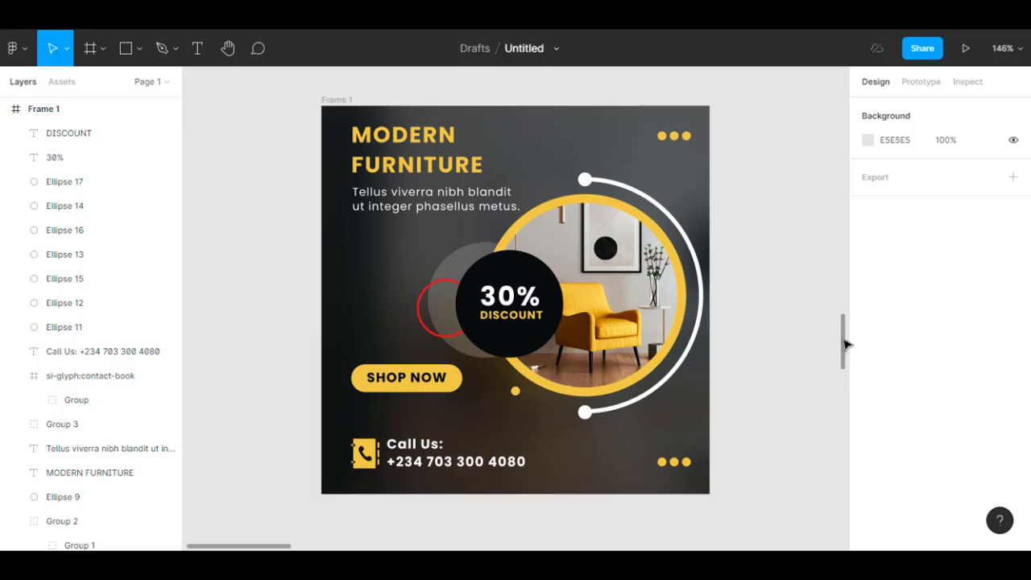
drag(842, 350, 849, 401)
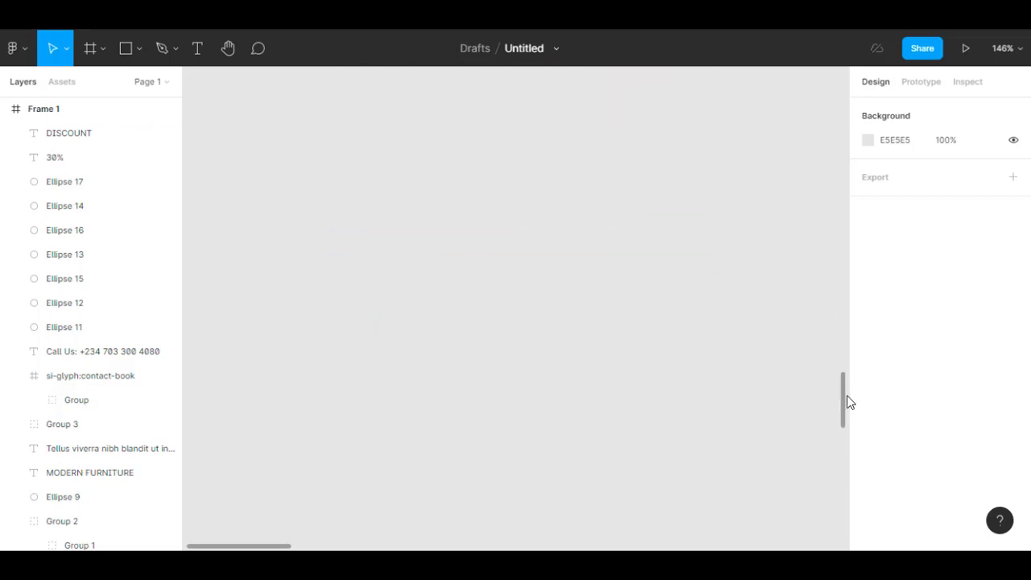
click(90, 52)
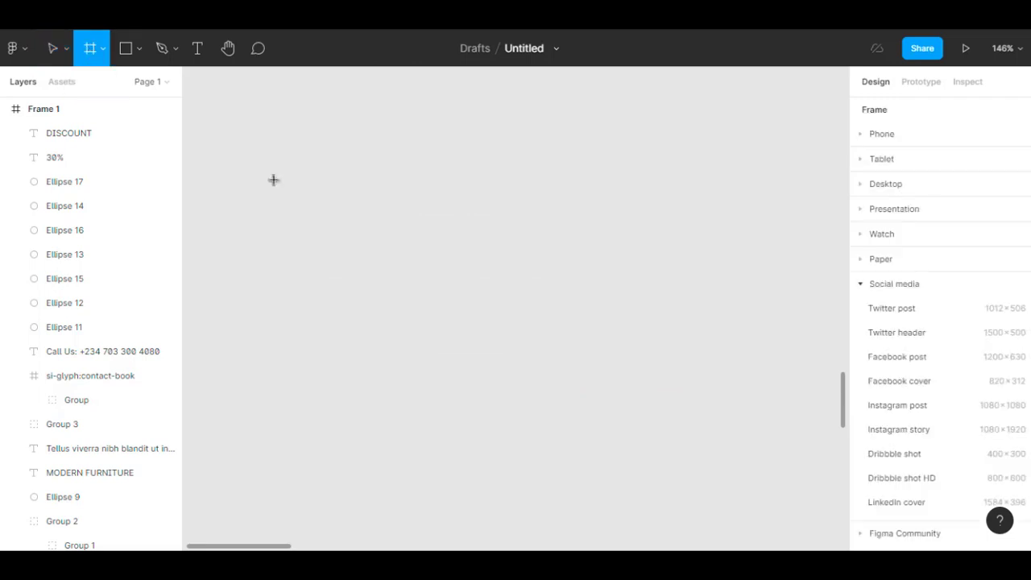
click(421, 233)
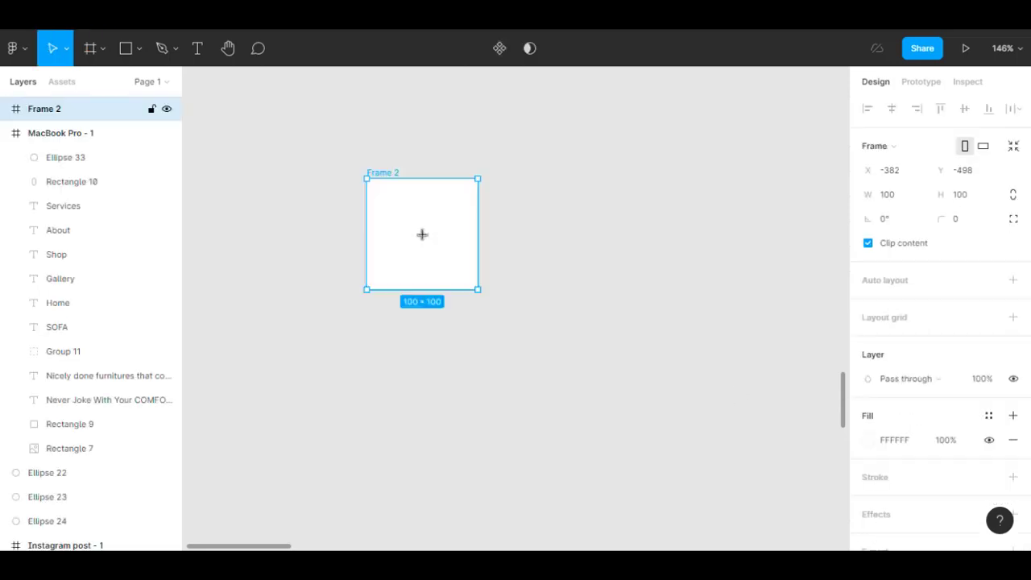
Set the new frame's width and height to 350 each
click(899, 204)
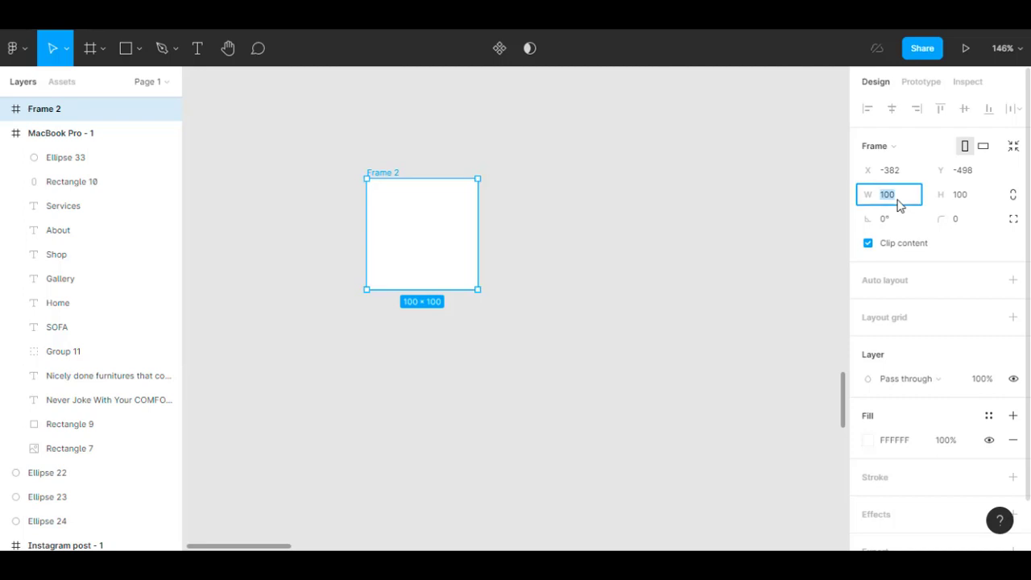
text(350)
key(Tab)
text(350)
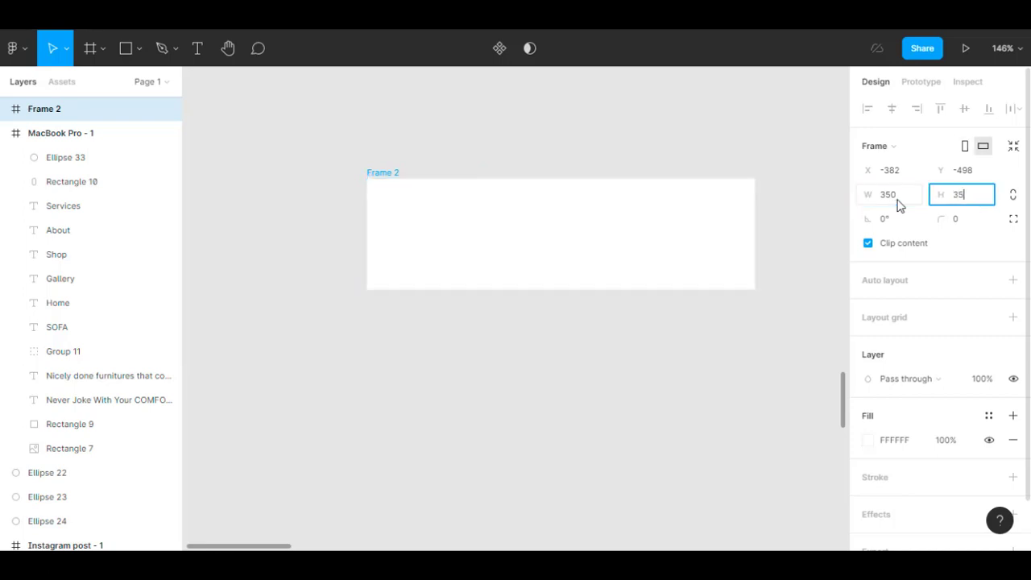
key(Return)
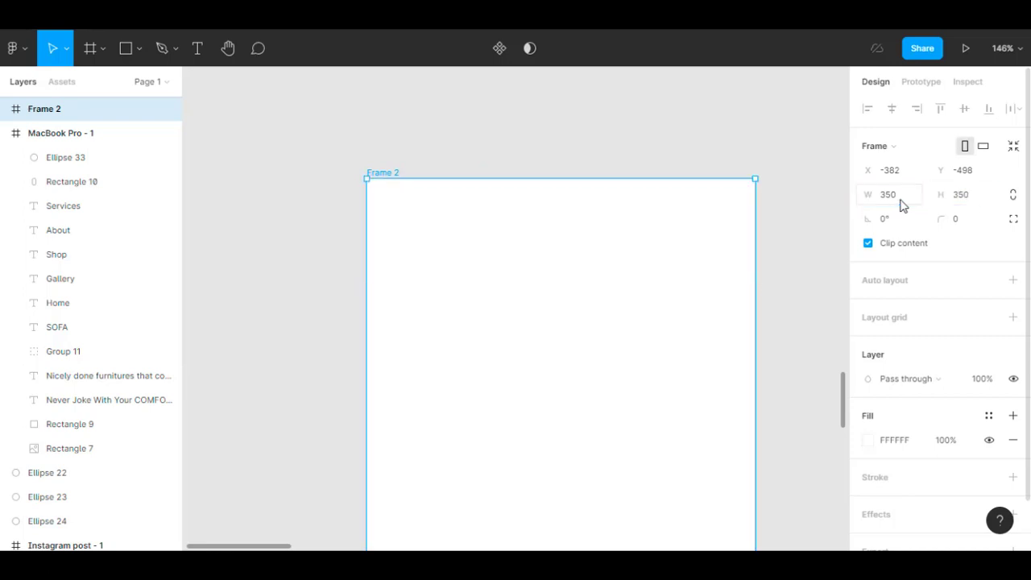
drag(846, 410, 846, 419)
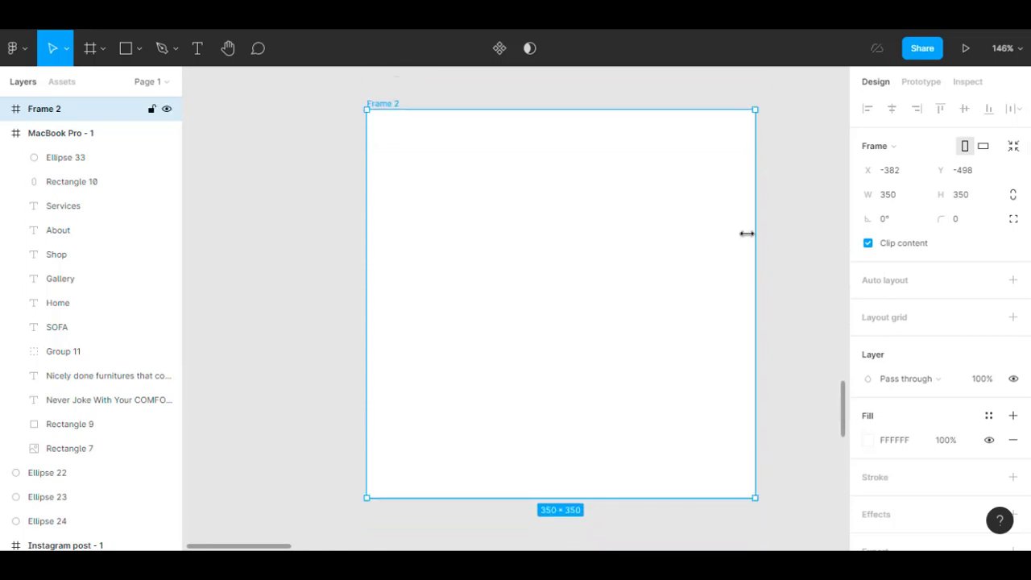
click(798, 251)
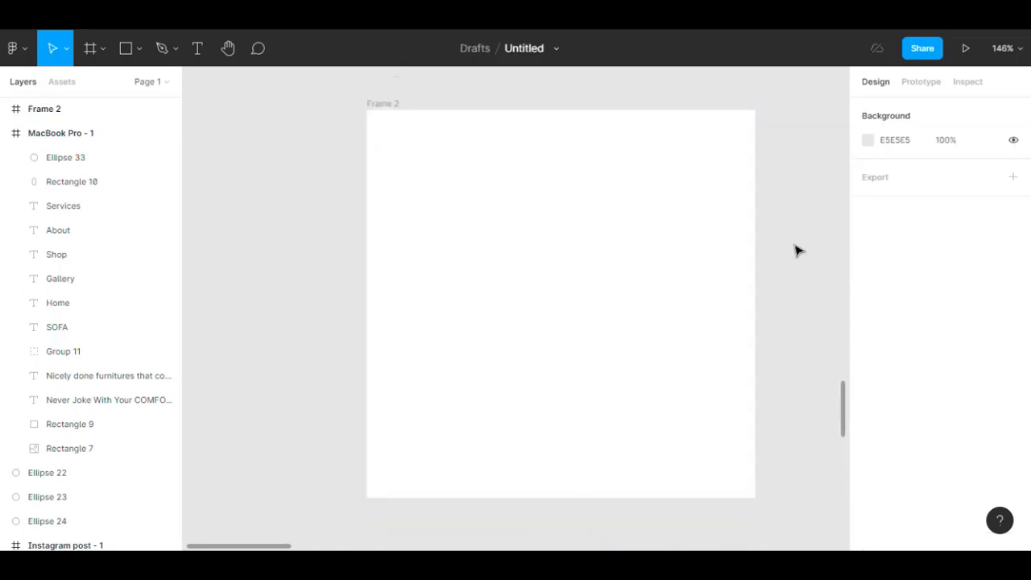
Draw a circle of about 194 × 194 in the right half of the new frame
click(392, 110)
click(139, 49)
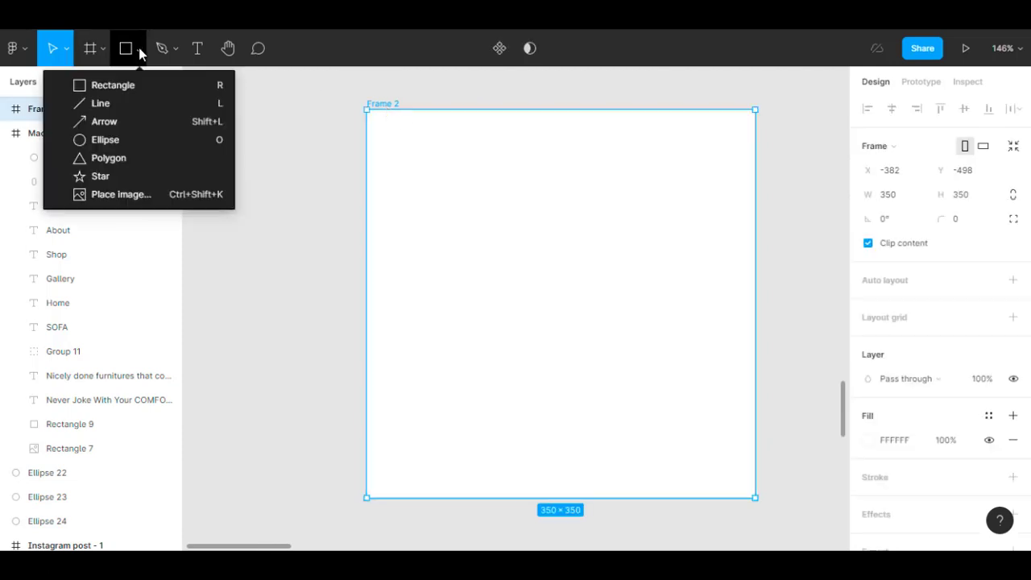
click(133, 141)
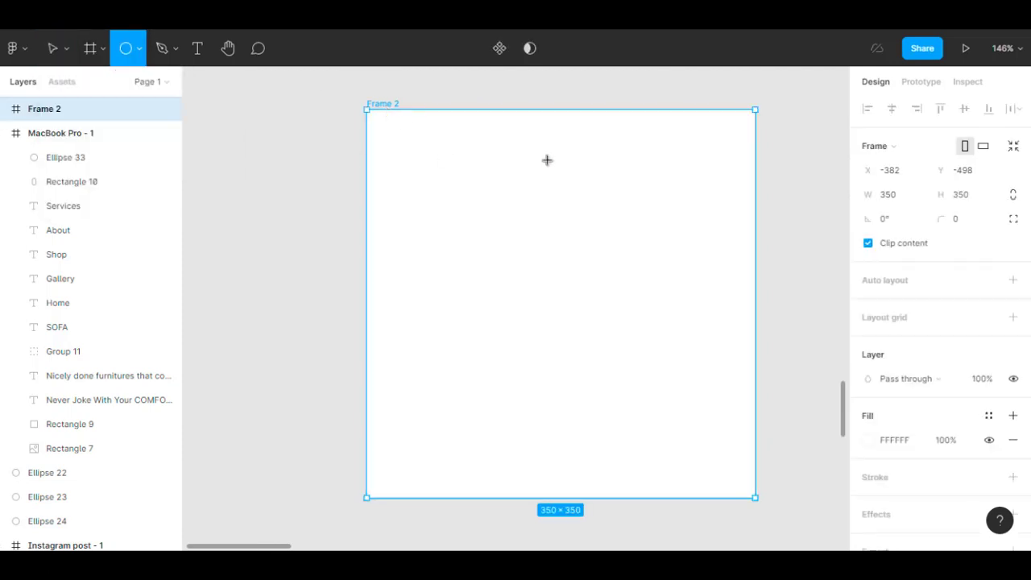
mouse_move(510, 196)
mouse_down()
mouse_move(672, 284)
mouse_move(728, 330)
mouse_move(677, 308)
mouse_up()
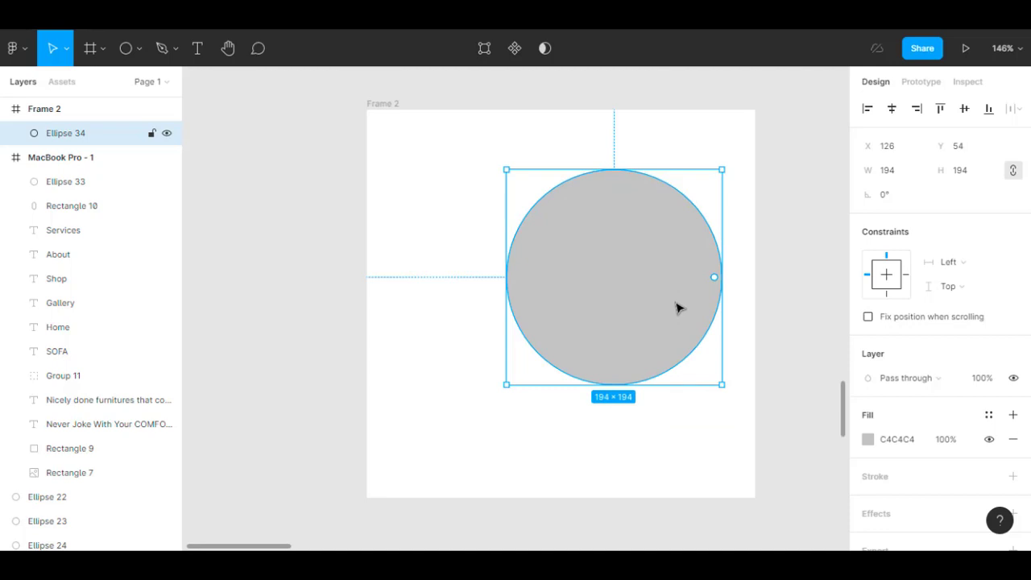
Fill the large circle with the yellow armchair living-room photo from the Downloads folder
mouse_move(524, 566)
click(524, 496)
click(869, 442)
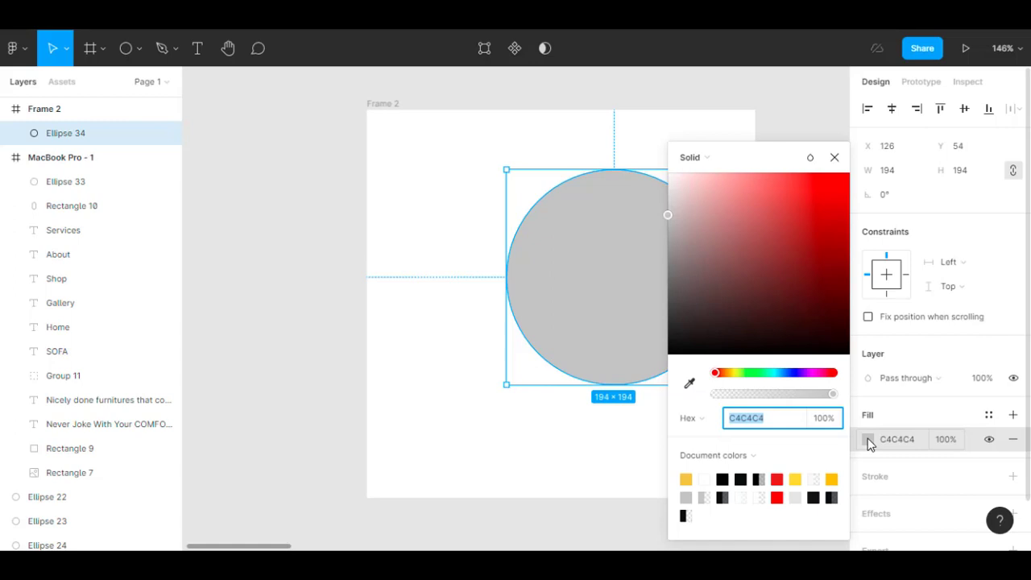
click(718, 156)
click(725, 249)
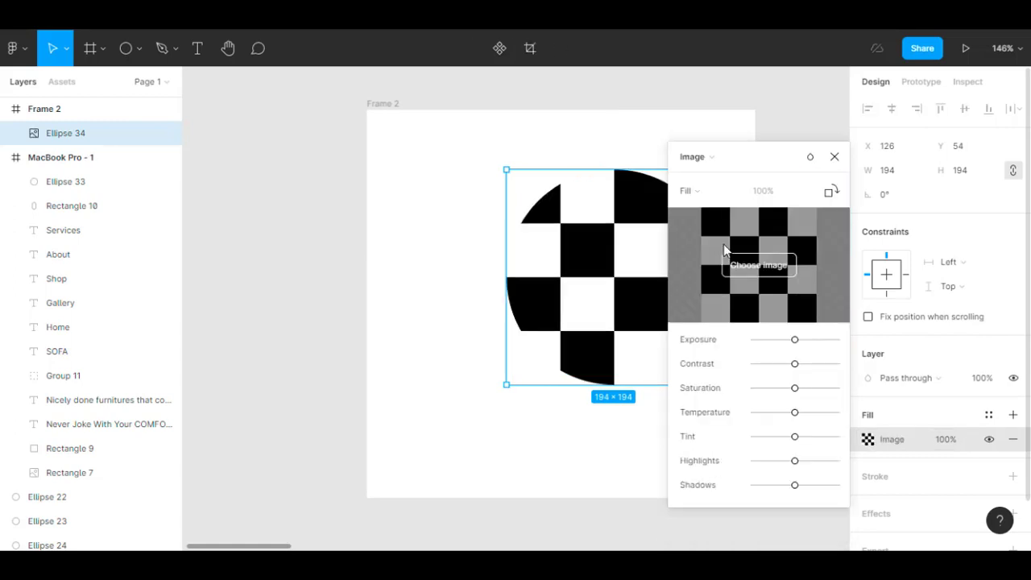
click(761, 266)
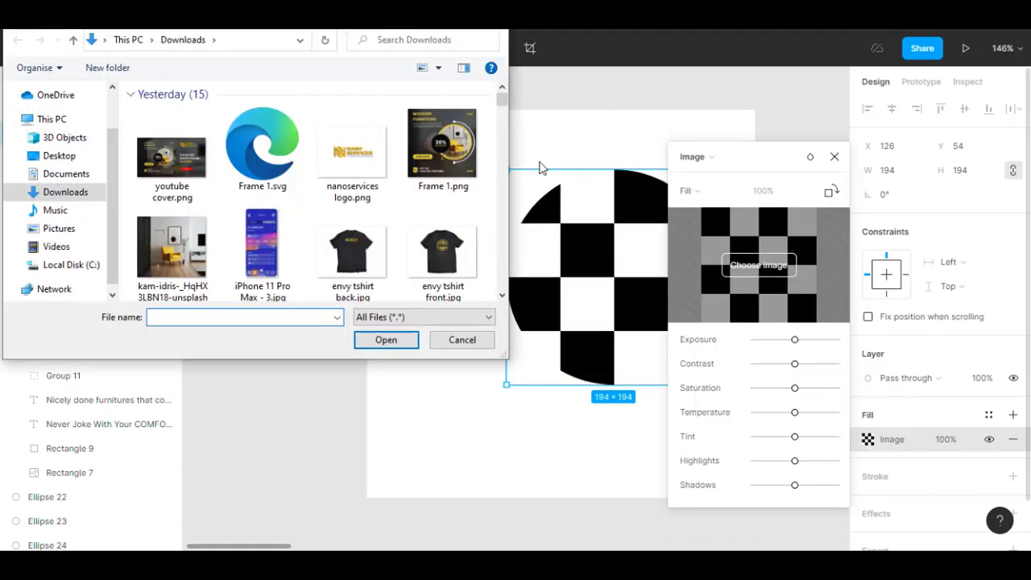
double_click(173, 250)
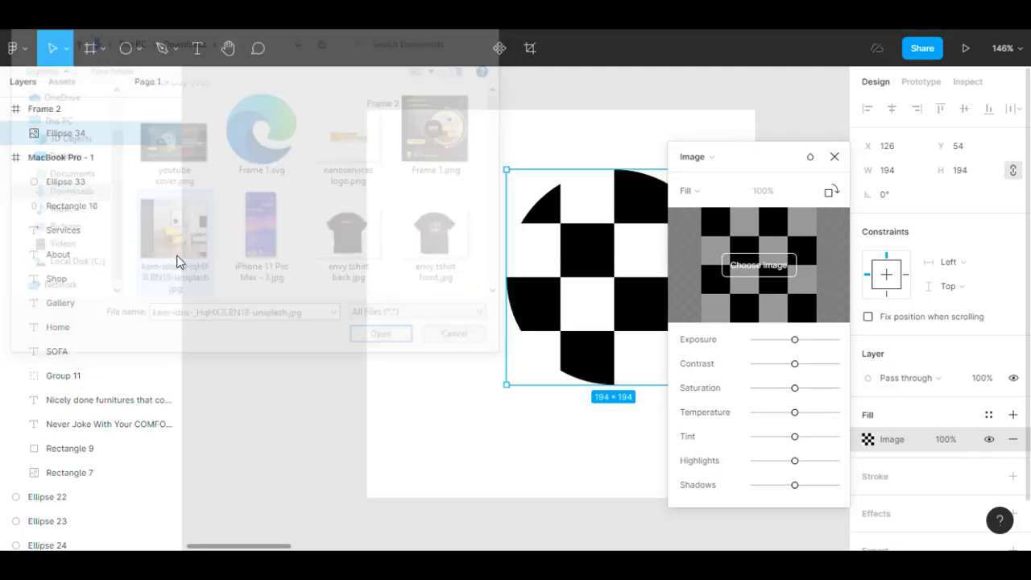
click(835, 157)
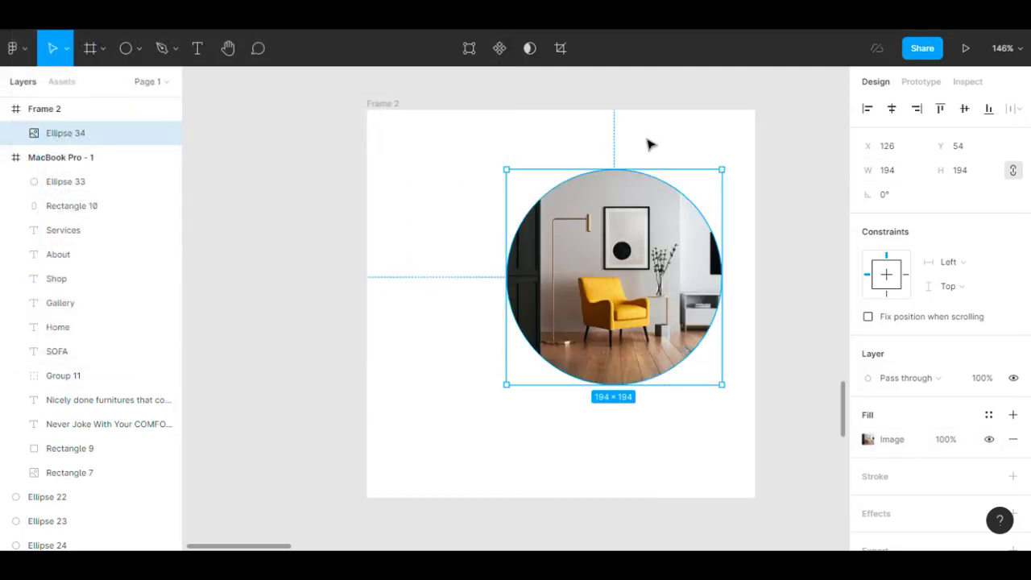
Draw a circle of about 15 × 15 outside the frame's left edge and duplicate it three times into an evenly spaced column
click(126, 49)
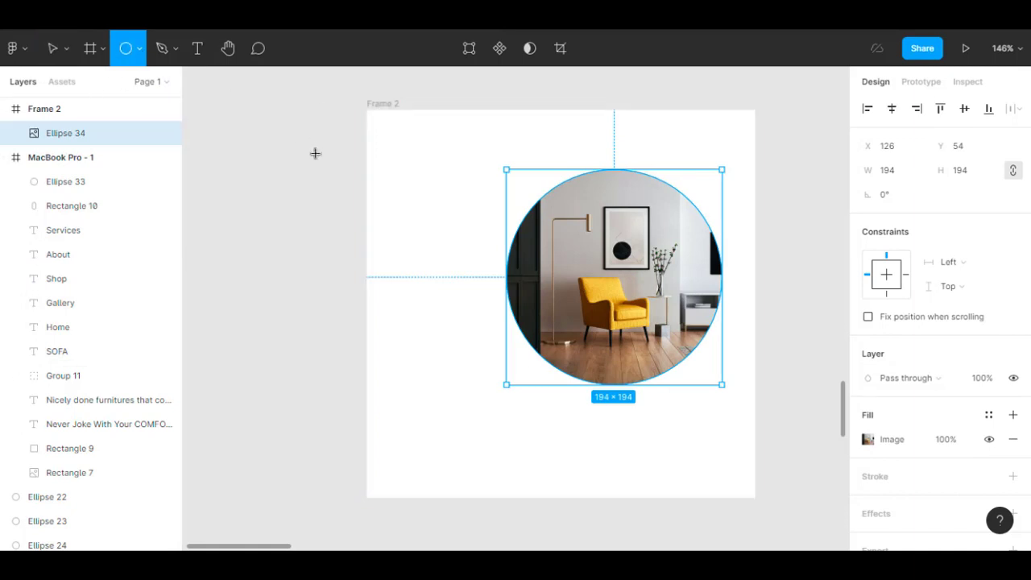
mouse_move(315, 154)
mouse_down()
mouse_move(327, 171)
mouse_move(324, 162)
mouse_move(323, 197)
mouse_up()
key(ctrl+d)
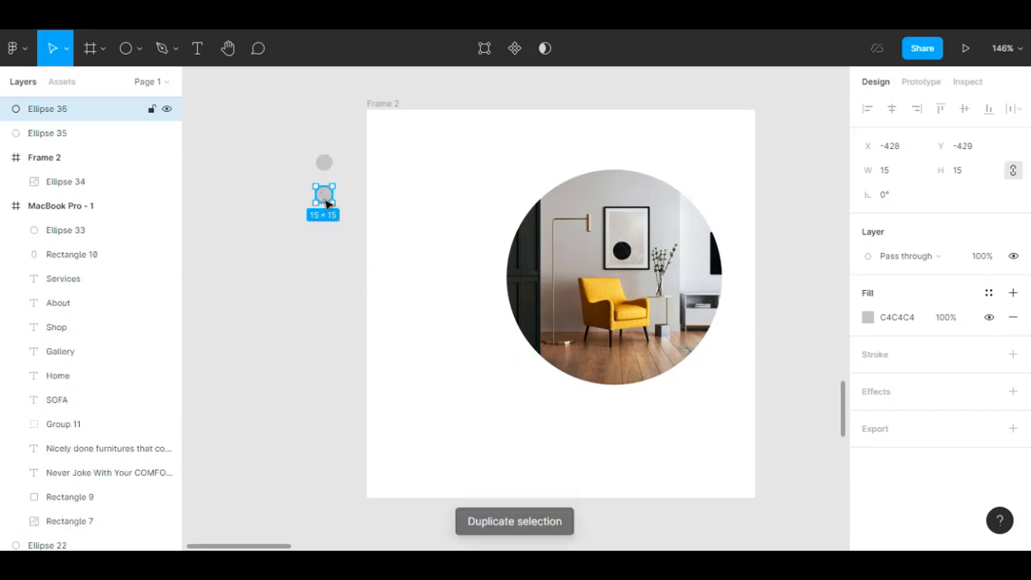
key(ctrl+d)
drag(326, 200, 327, 230)
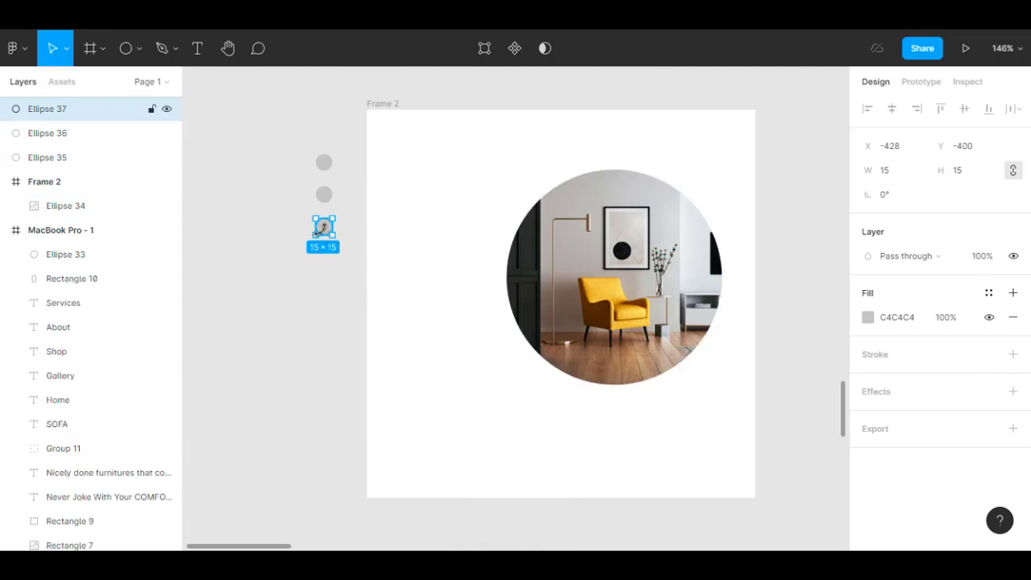
key(ctrl+d)
drag(322, 229, 323, 258)
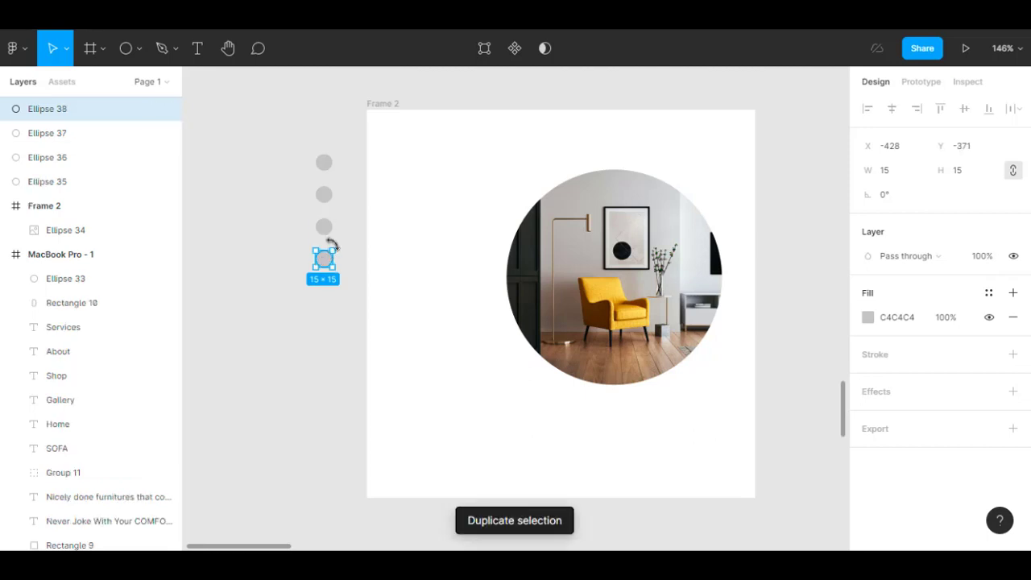
click(346, 237)
Fill the first small circle with the yellow EFCB48 sampled from the armchair in the photo
click(322, 163)
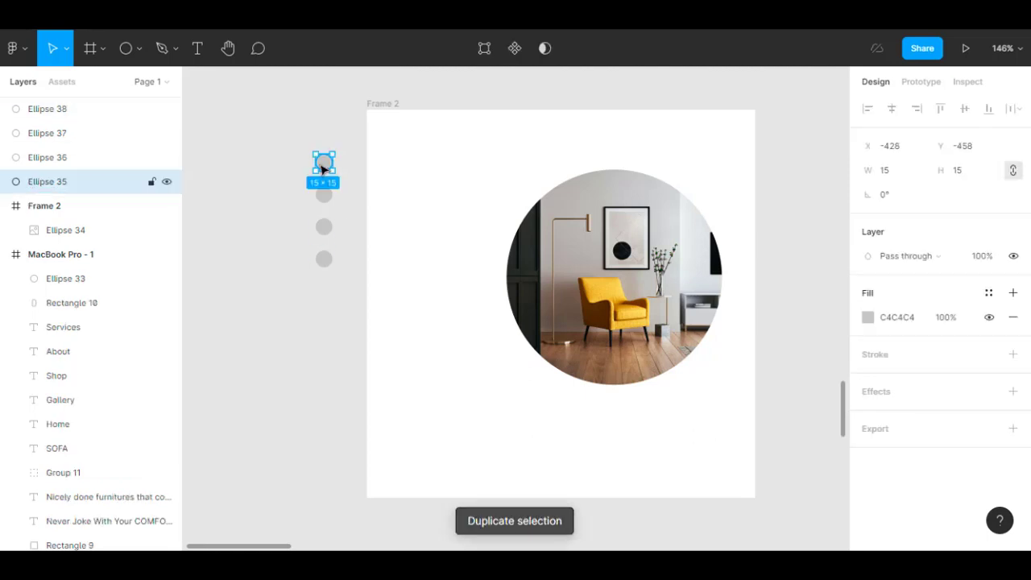
click(867, 317)
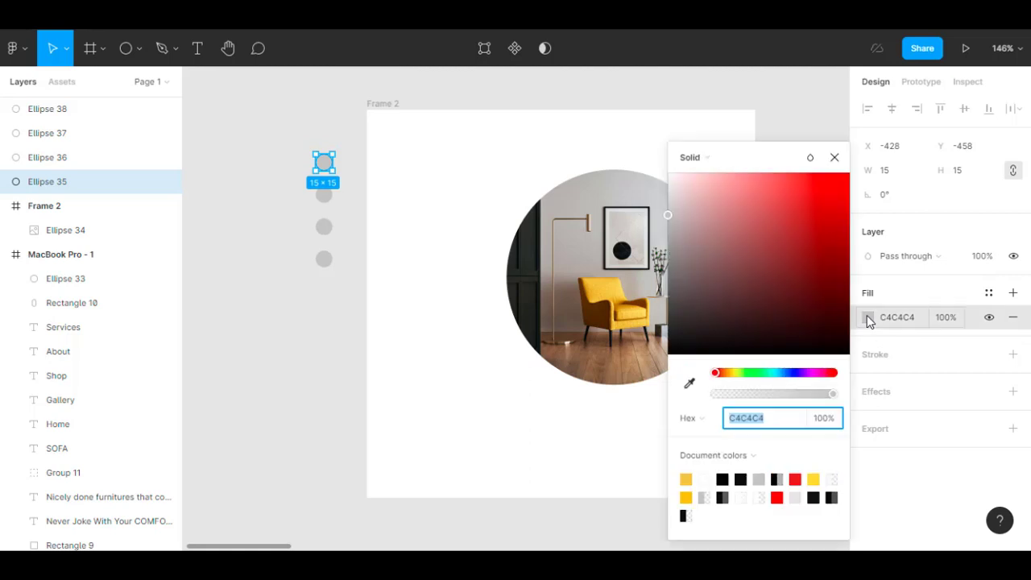
click(689, 385)
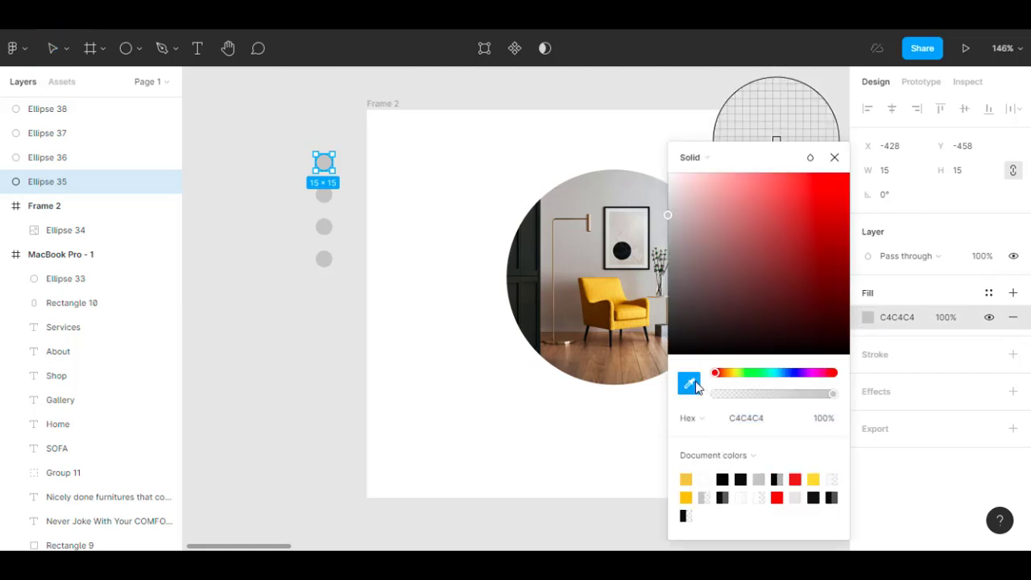
click(614, 284)
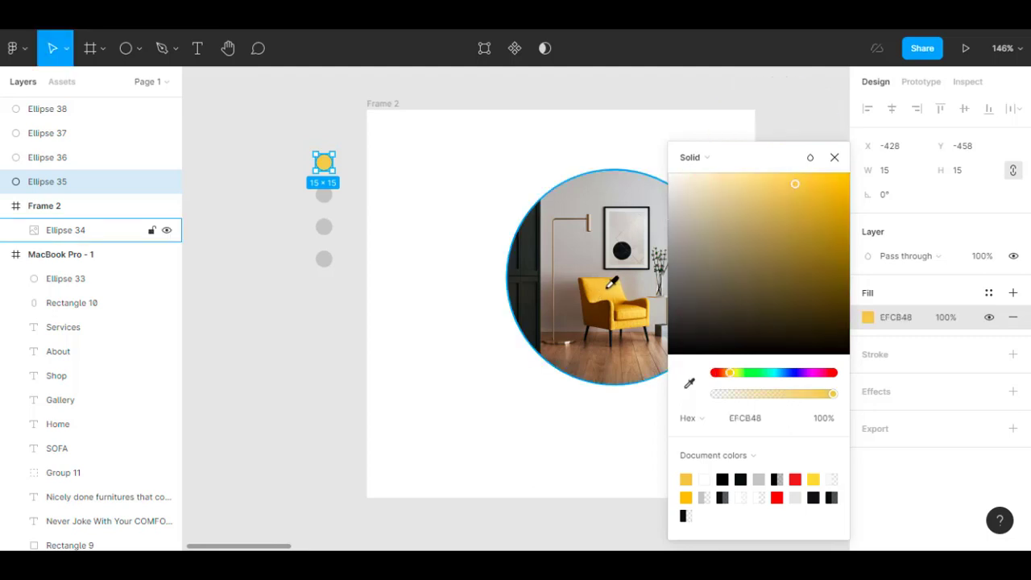
click(834, 160)
Fill the second small circle with the near-black 0A0E0F sampled from the wall art in the photo
click(324, 195)
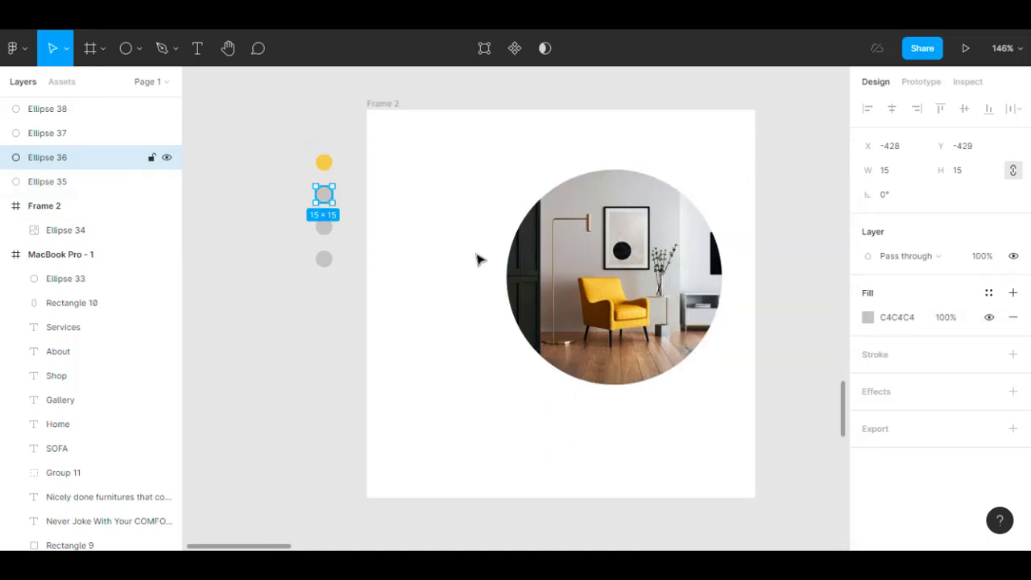
click(869, 317)
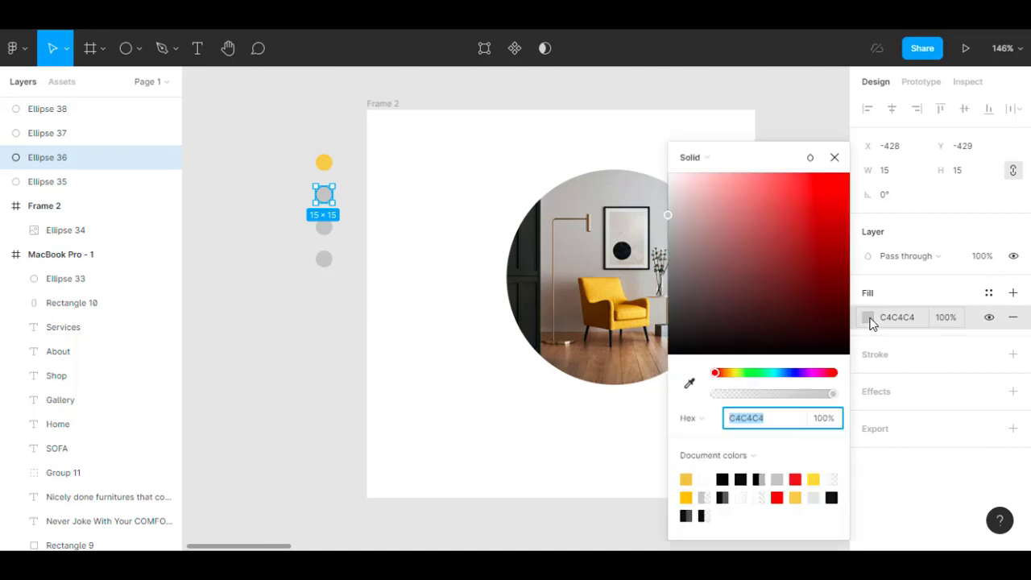
click(690, 384)
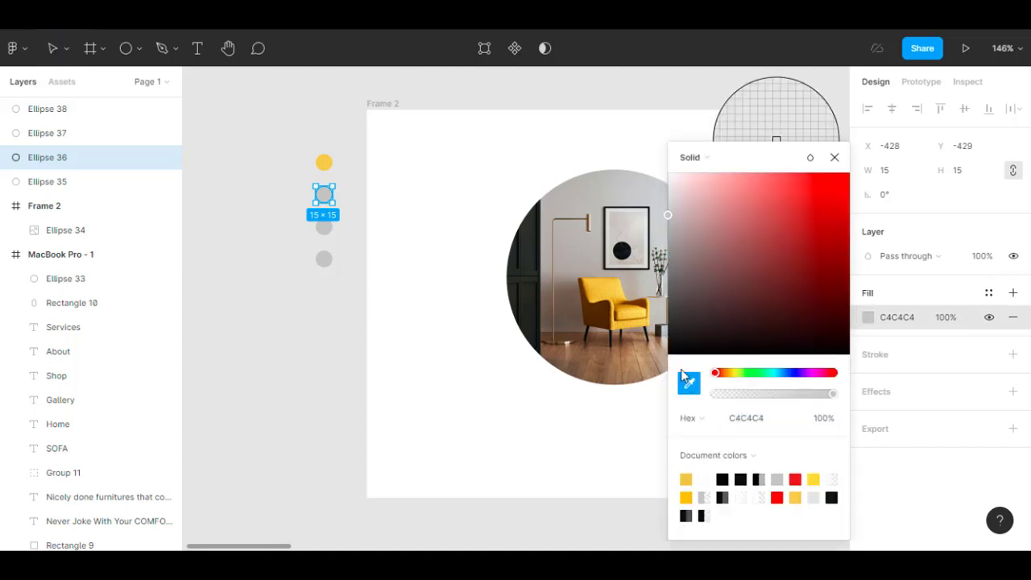
click(777, 139)
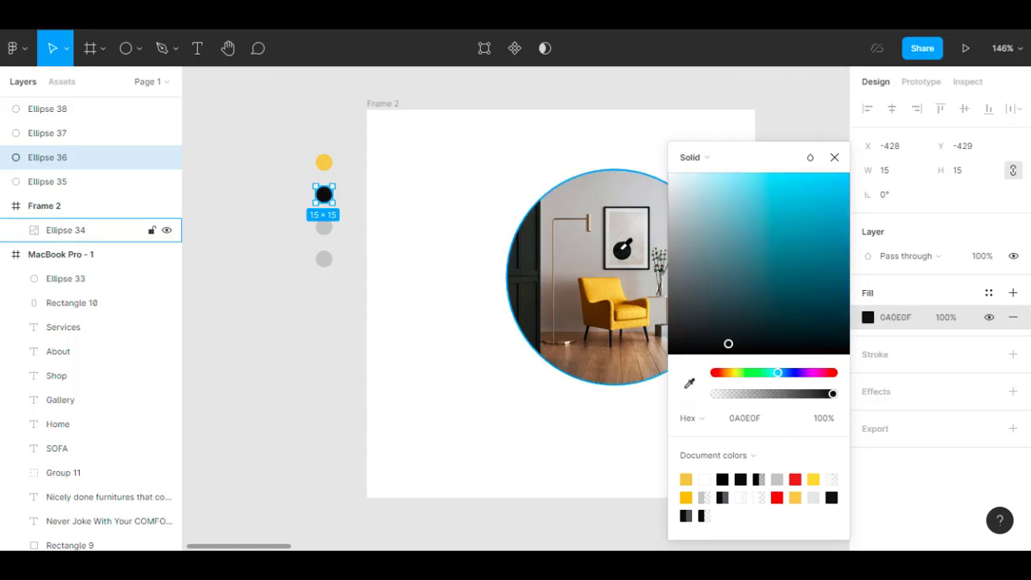
click(834, 157)
key(Escape)
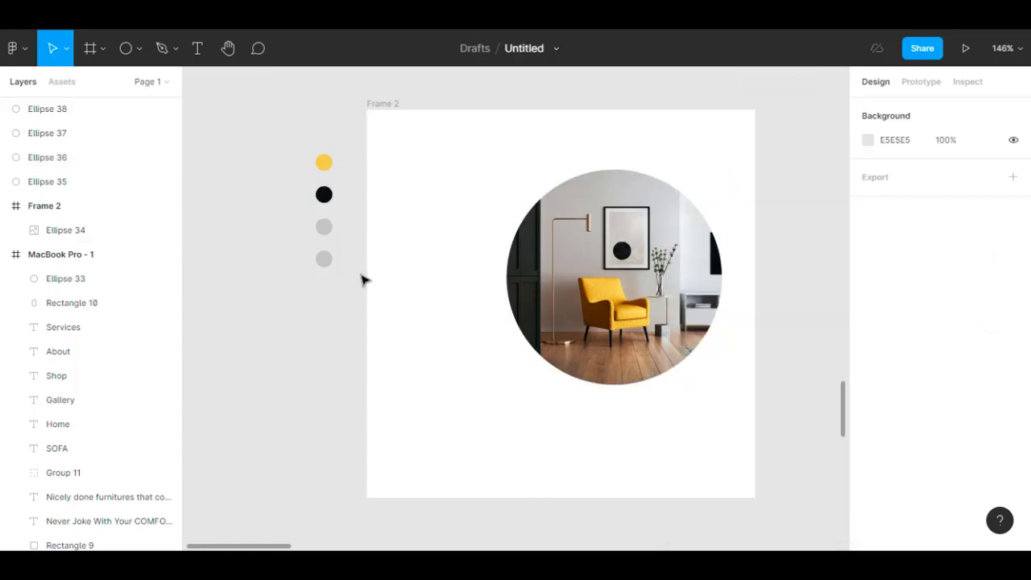
Fill the third small circle with the white FFFFFF sampled from the frame background
click(326, 228)
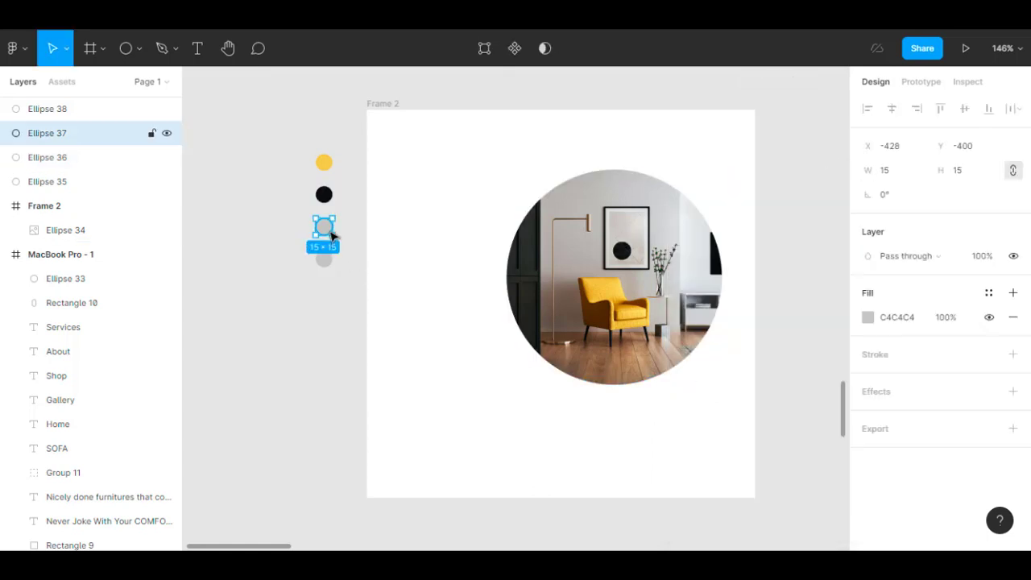
click(869, 319)
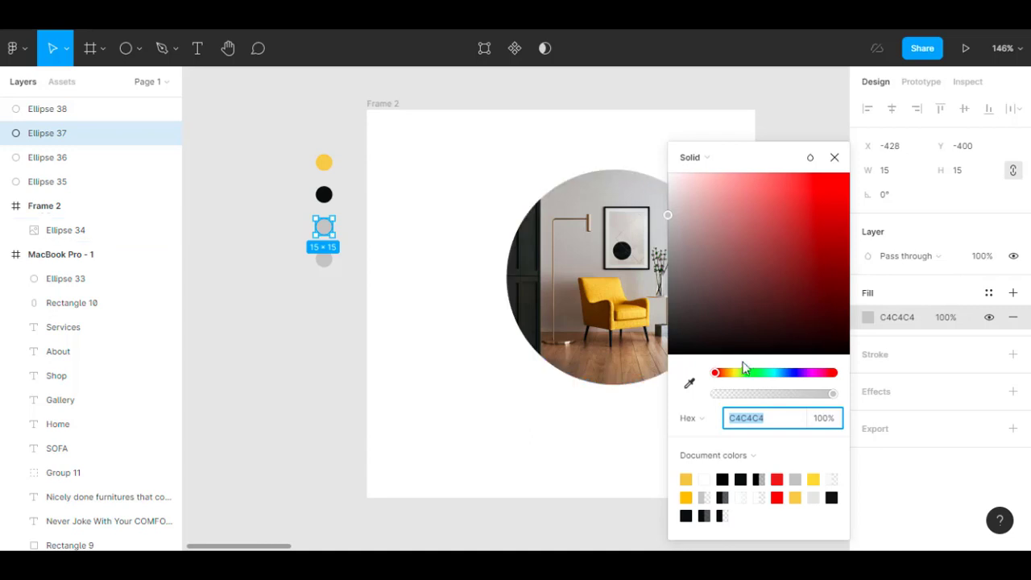
click(689, 384)
click(452, 261)
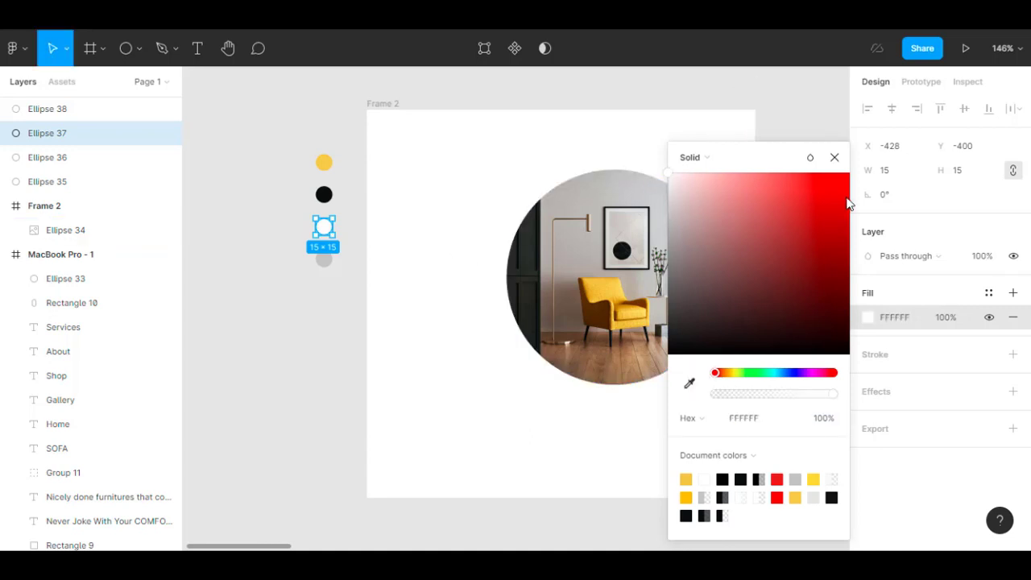
Fill the fourth small palette circle with the red D73333 from the document colors
click(324, 261)
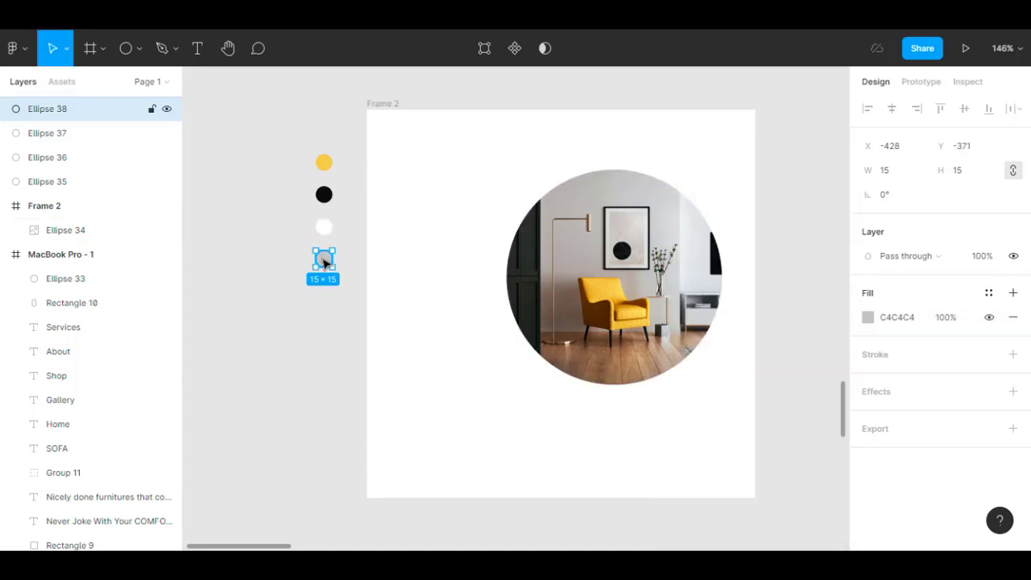
click(869, 320)
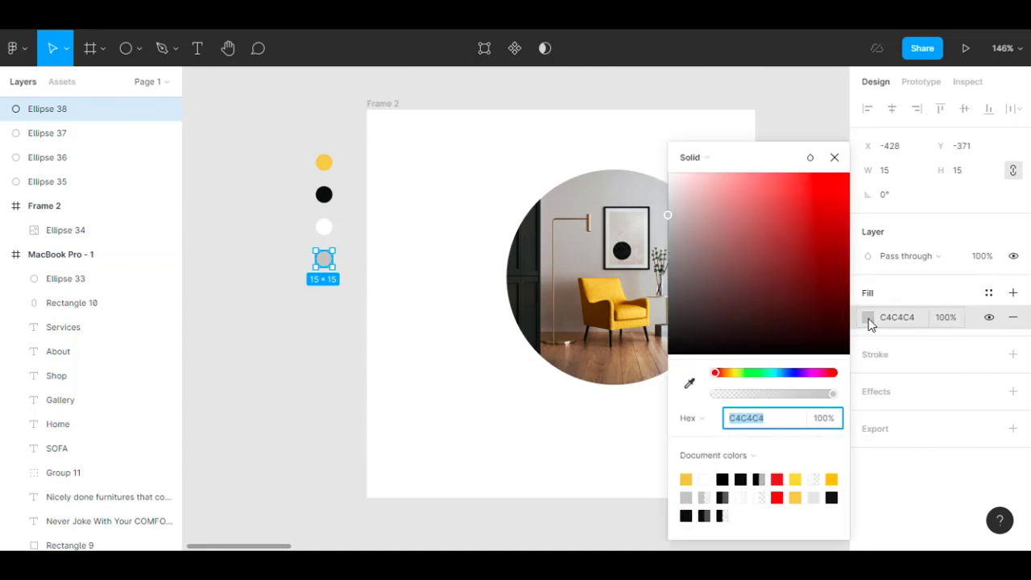
click(778, 479)
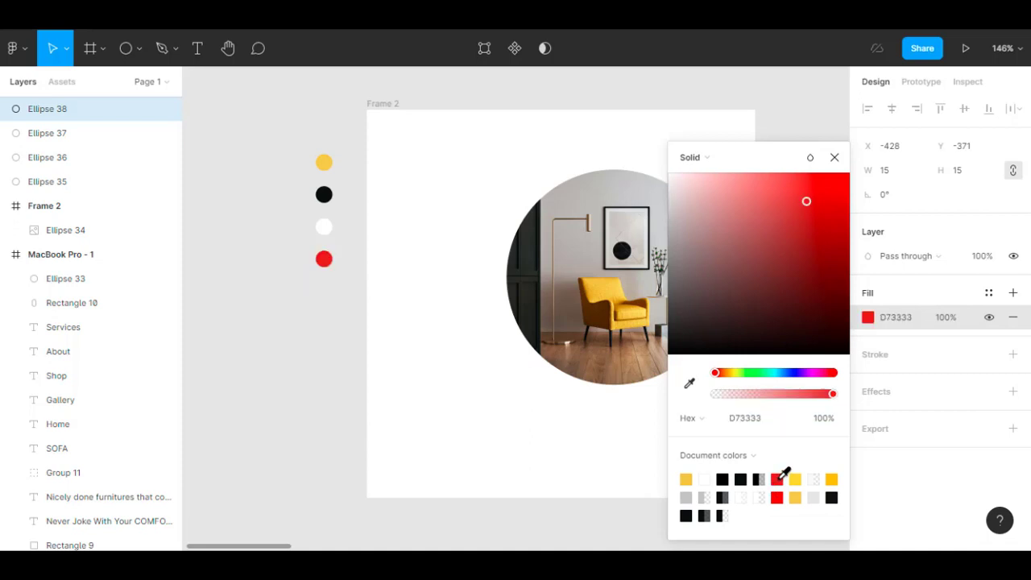
click(835, 156)
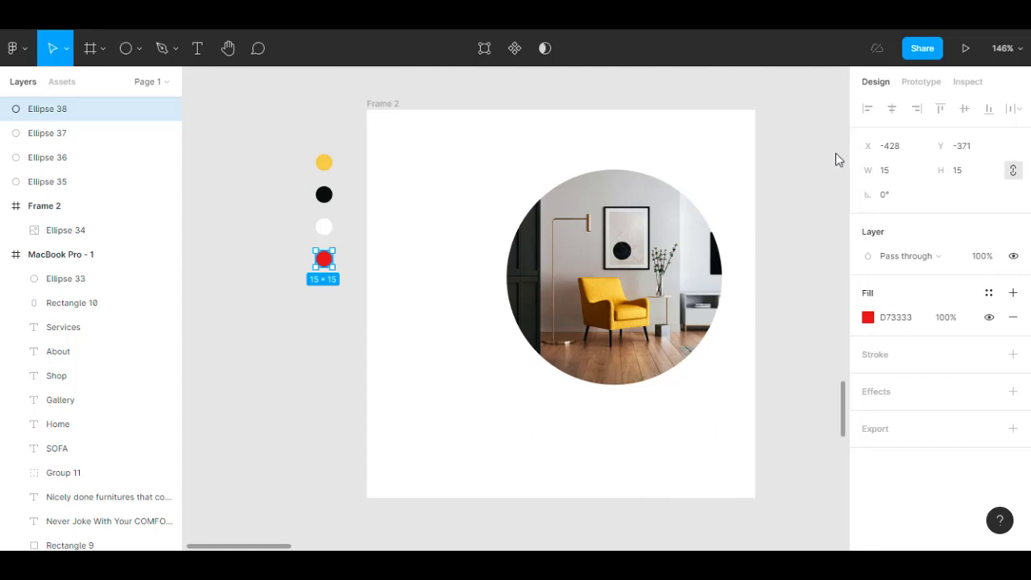
click(632, 81)
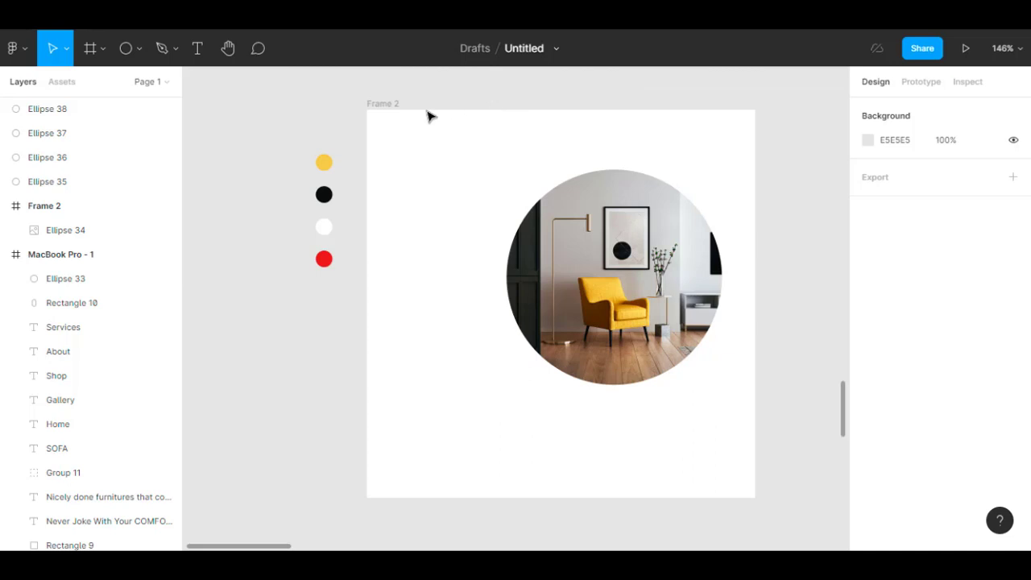
Fill the 350 × 350 frame's background with the near-black 0A0E0F sampled from the second palette circle
click(385, 105)
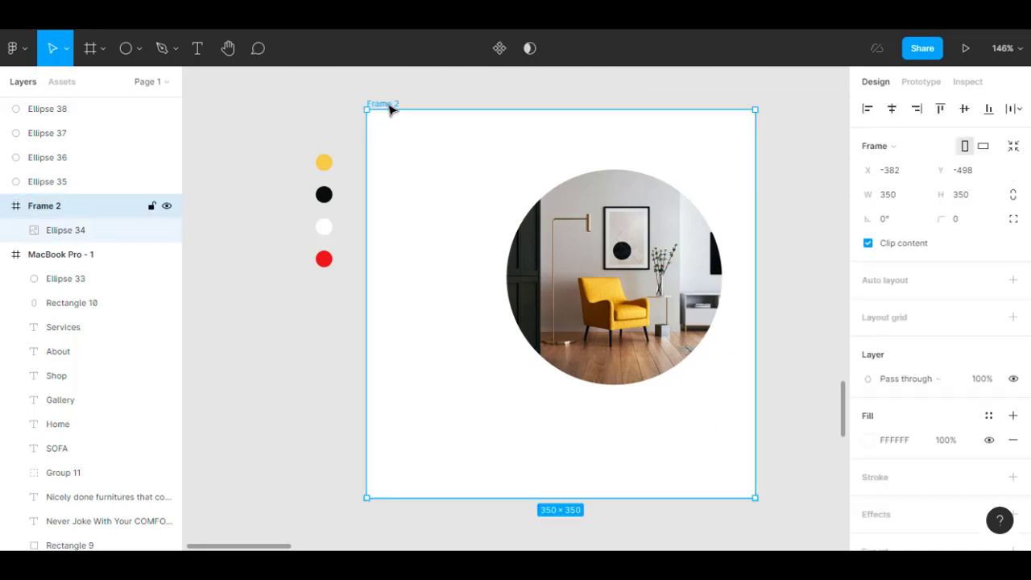
click(869, 445)
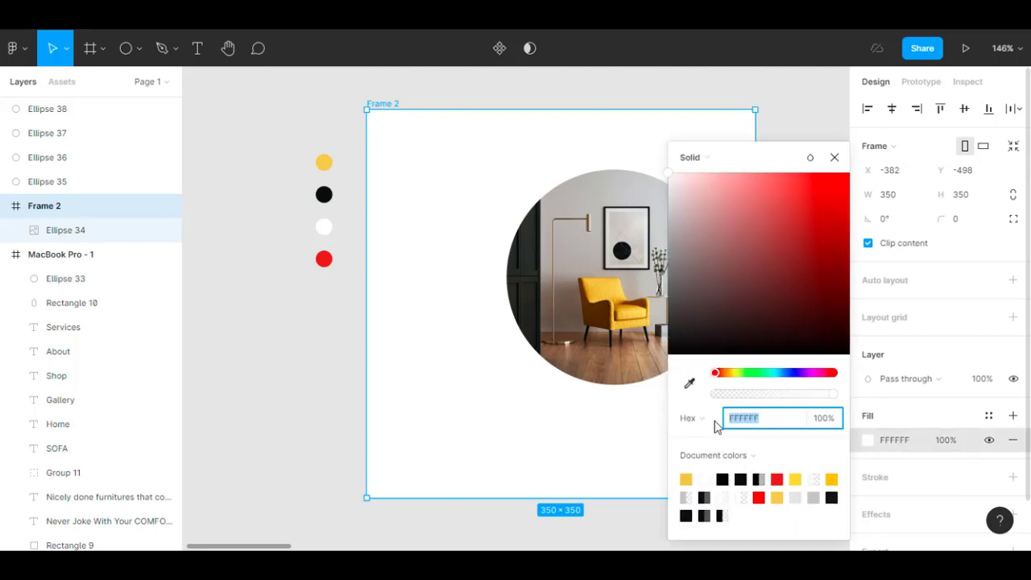
click(689, 385)
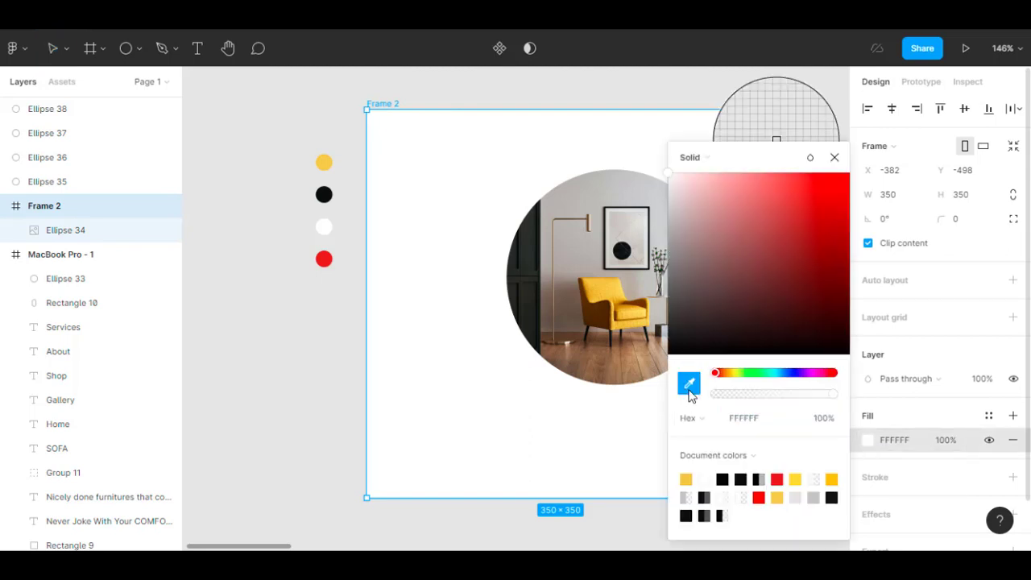
click(323, 196)
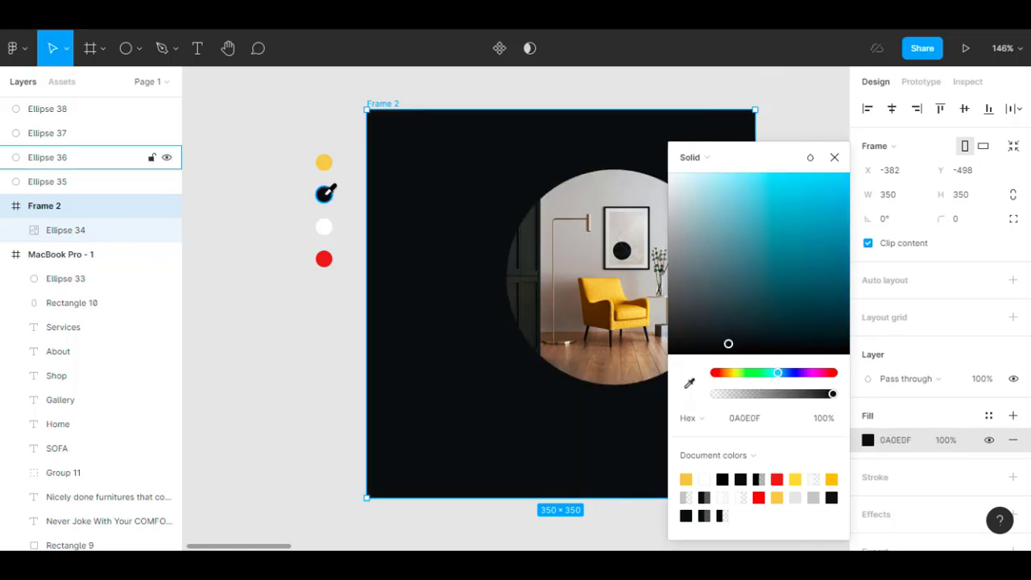
click(834, 158)
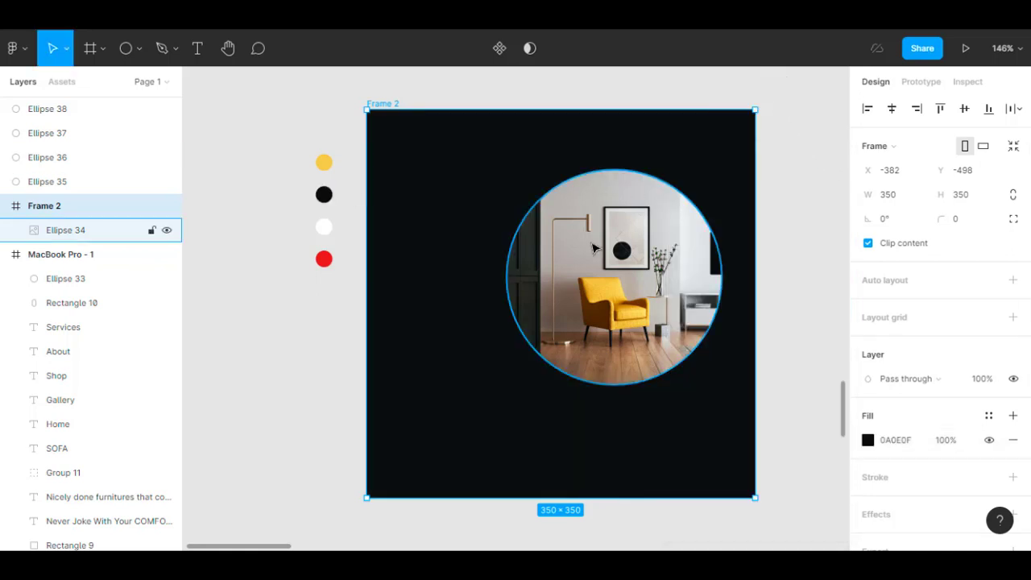
Move the circular photo to X 120, Y 63 in the frame and check the finished furniture banner for reference
drag(593, 248, 627, 264)
click(622, 250)
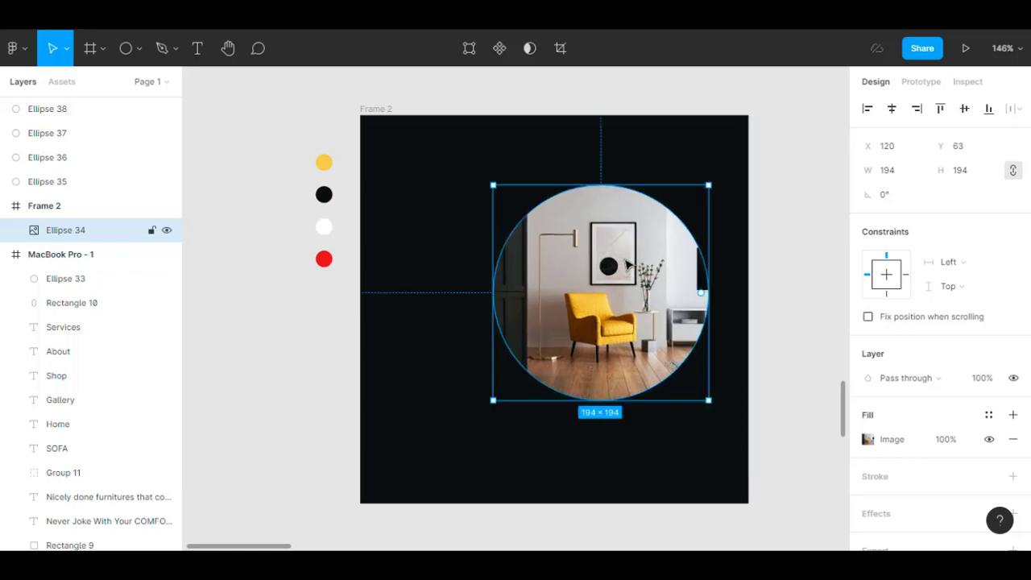
drag(845, 405, 843, 336)
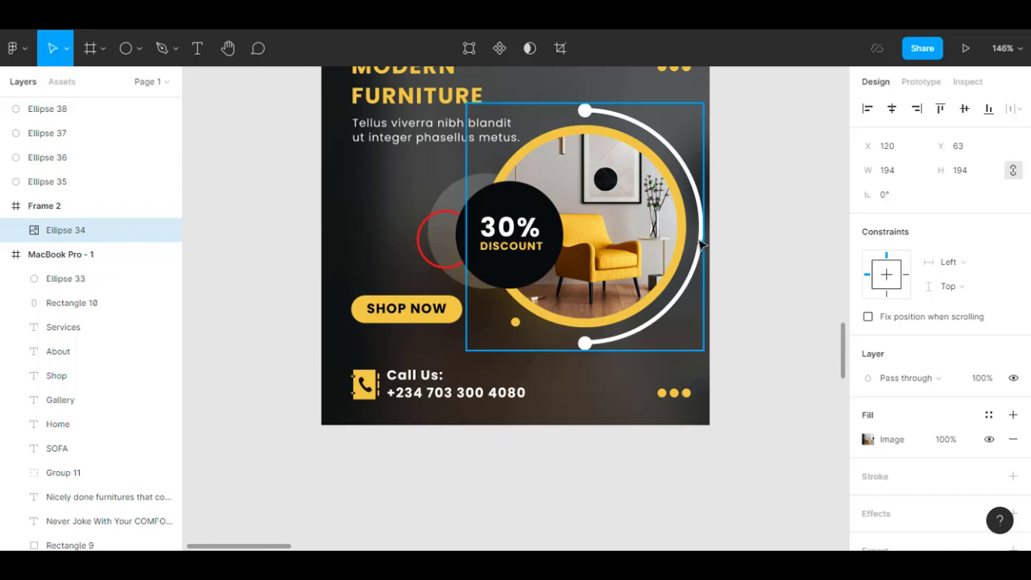
drag(846, 350, 843, 398)
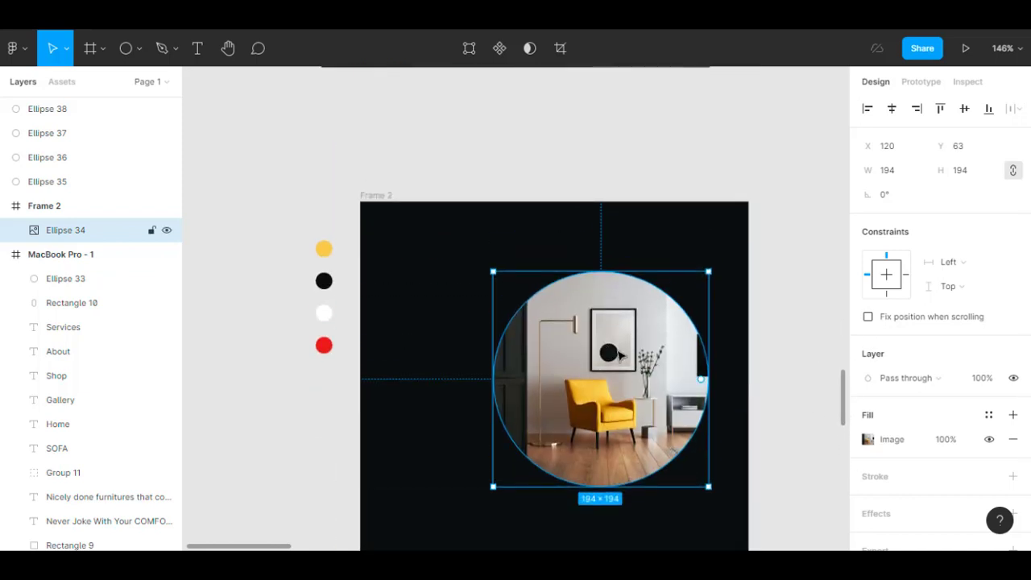
Duplicate the circular photo in place and change the copy's image fill to solid grey C4C4C4
key(ctrl+d)
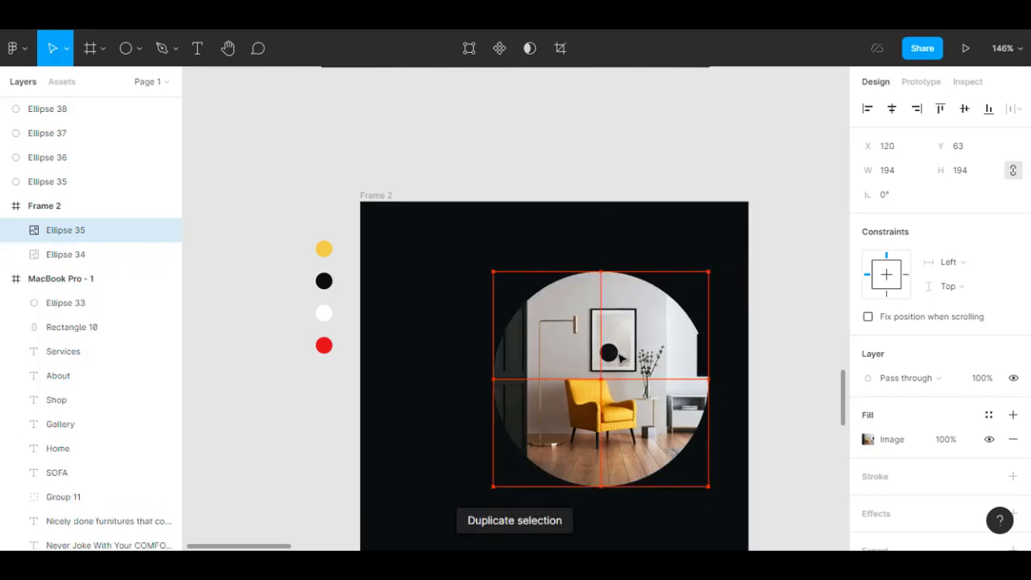
click(868, 439)
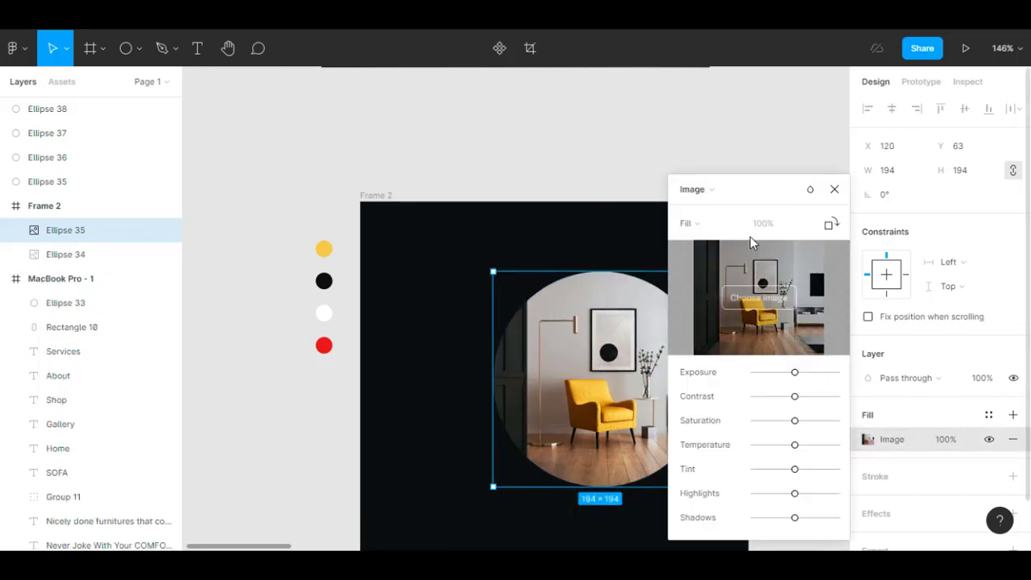
click(730, 193)
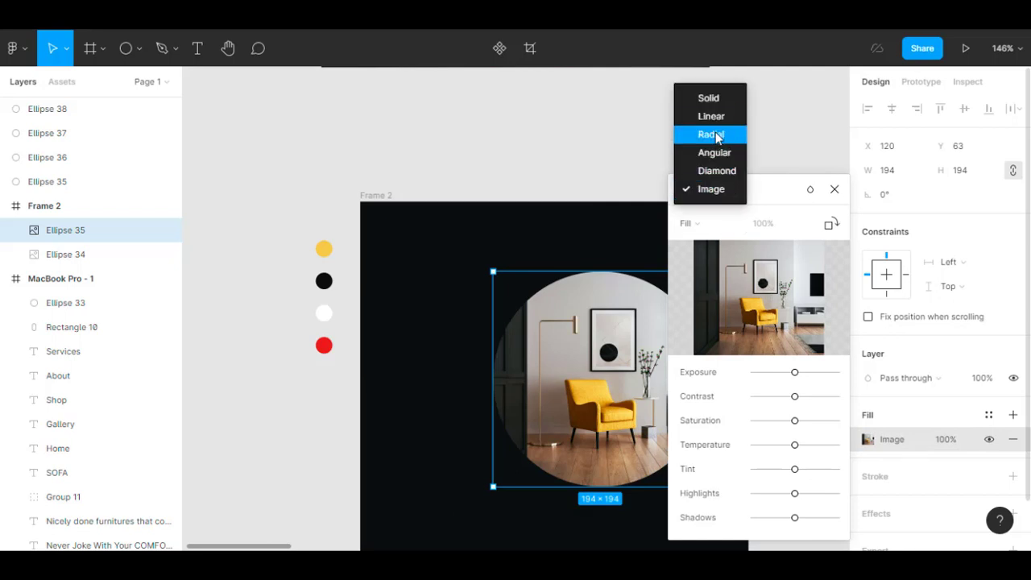
click(709, 98)
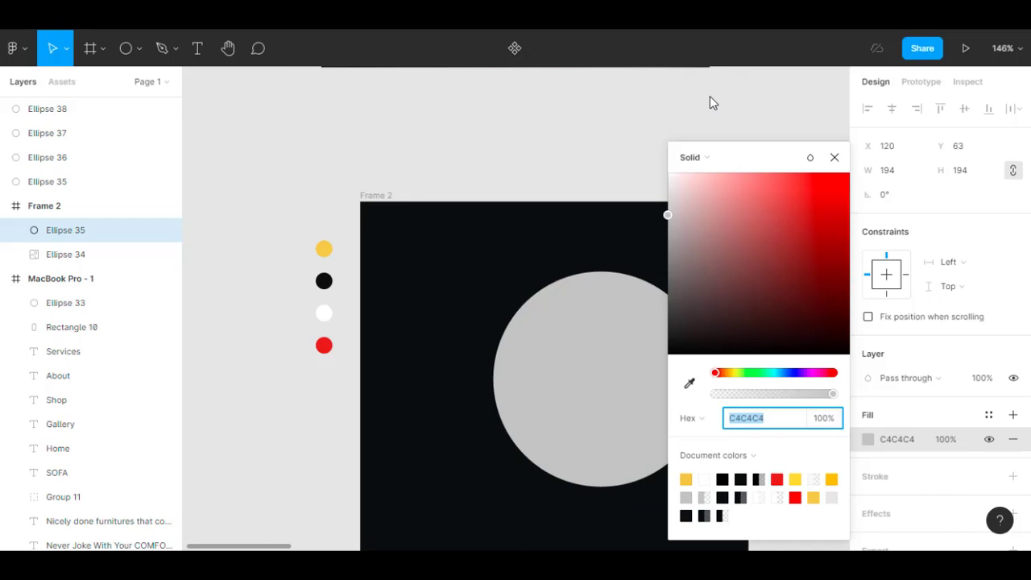
click(835, 157)
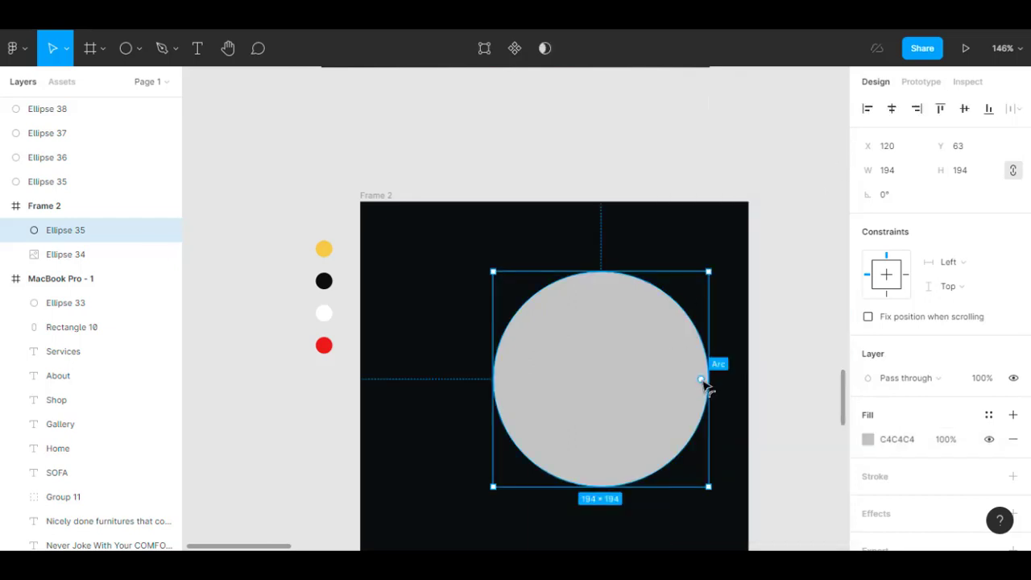
Turn the grey circle into a thin half-ring arc with a -50% sweep and a ratio of about 95%
drag(701, 382, 526, 382)
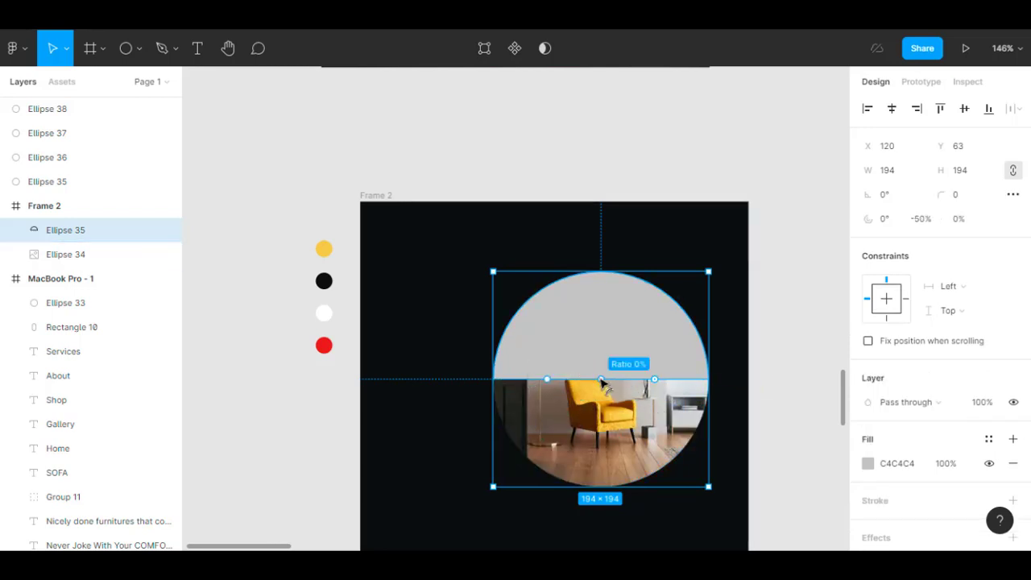
drag(602, 382, 620, 281)
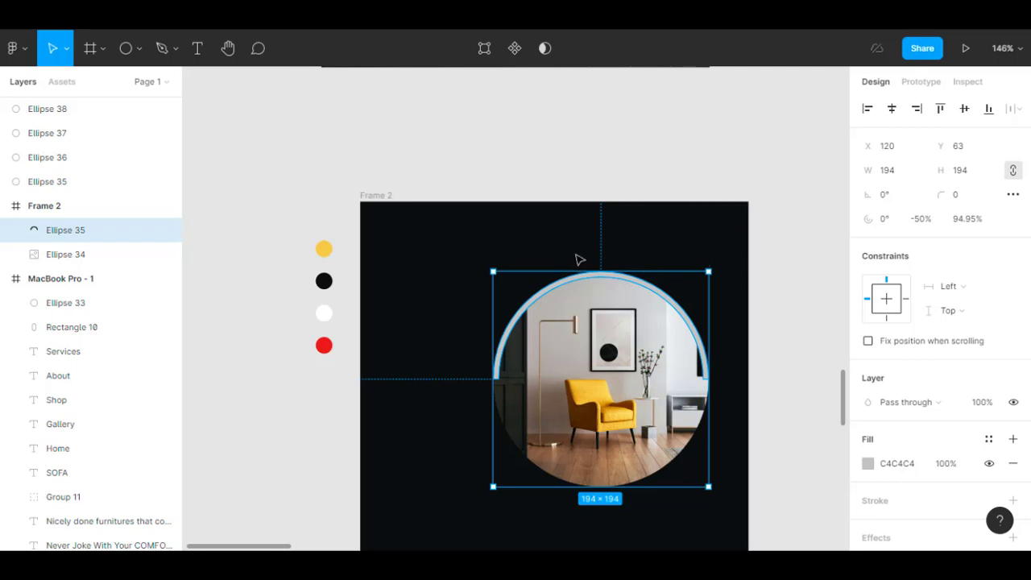
Enlarge the grey arc to about 221 × 221, rotate it to about -89° and position it around the photo's right side
drag(485, 264, 739, 250)
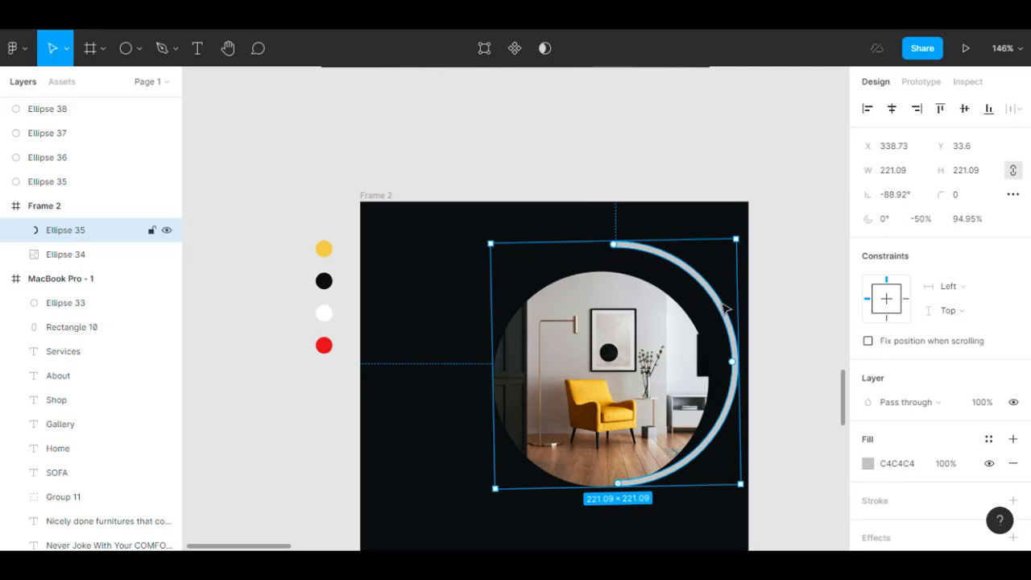
drag(725, 308, 727, 318)
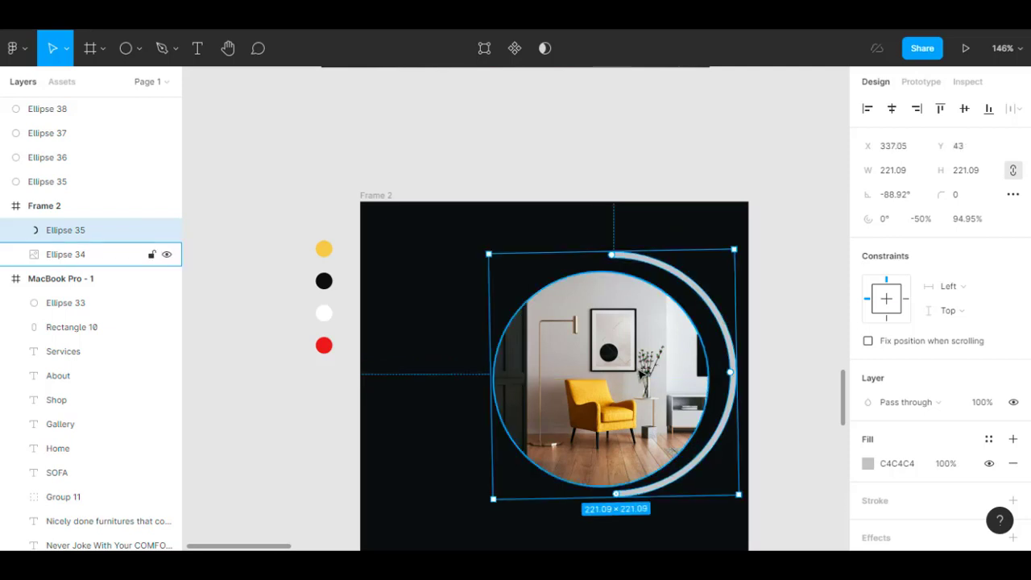
drag(727, 314, 725, 319)
click(803, 264)
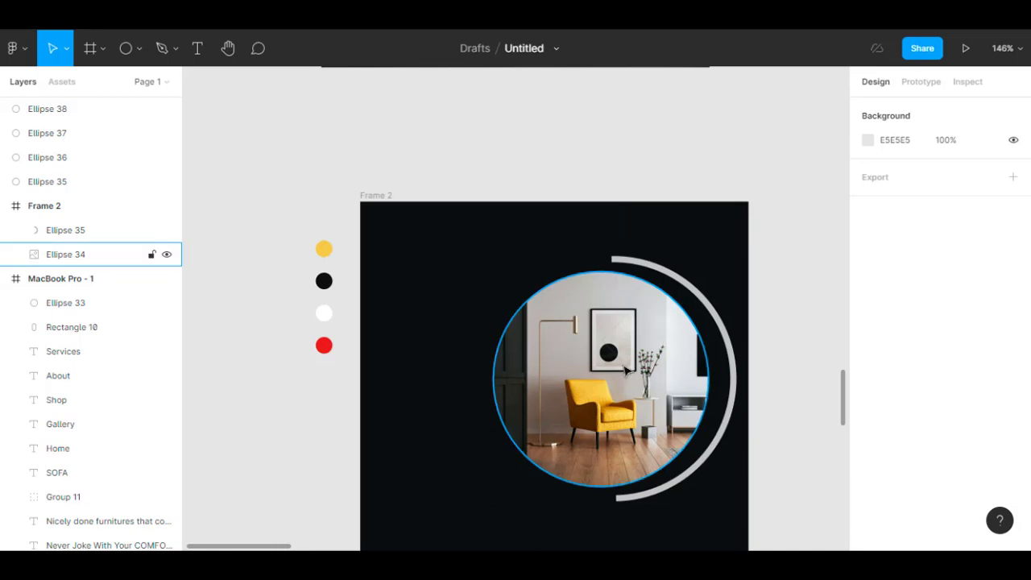
Add an outside stroke of weight 8 in yellow EAC745 to the circular photo
click(637, 407)
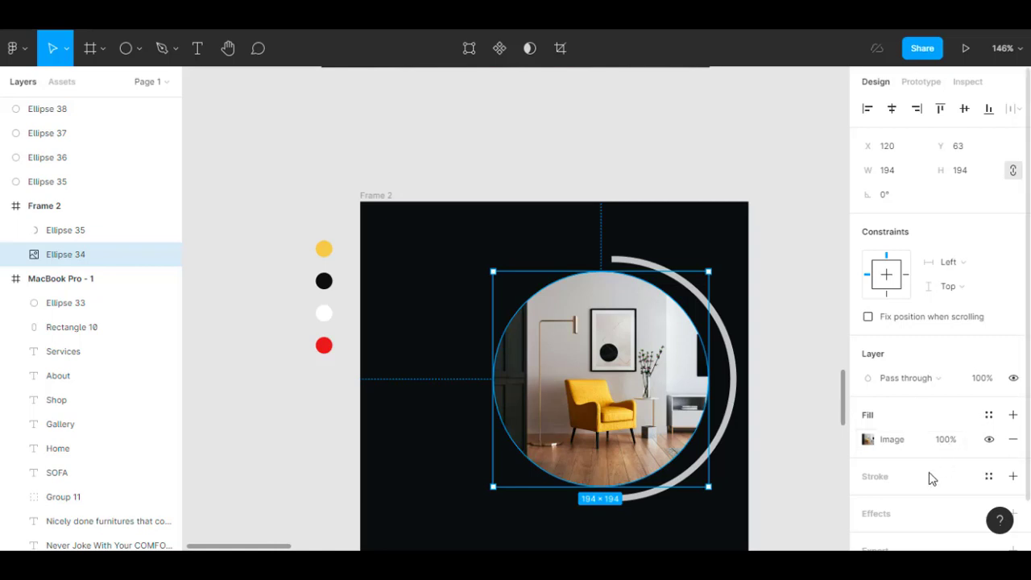
click(1014, 477)
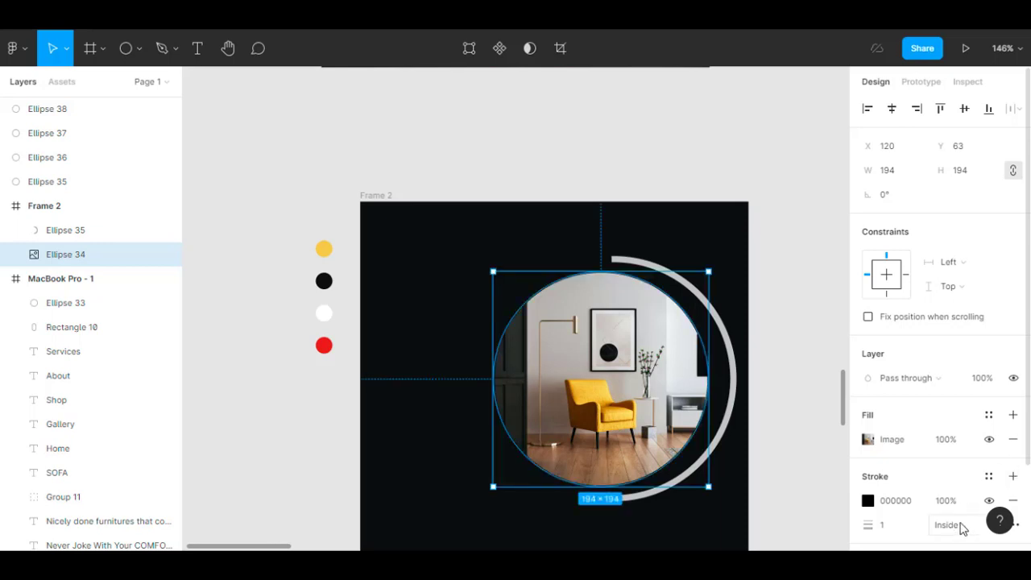
click(948, 525)
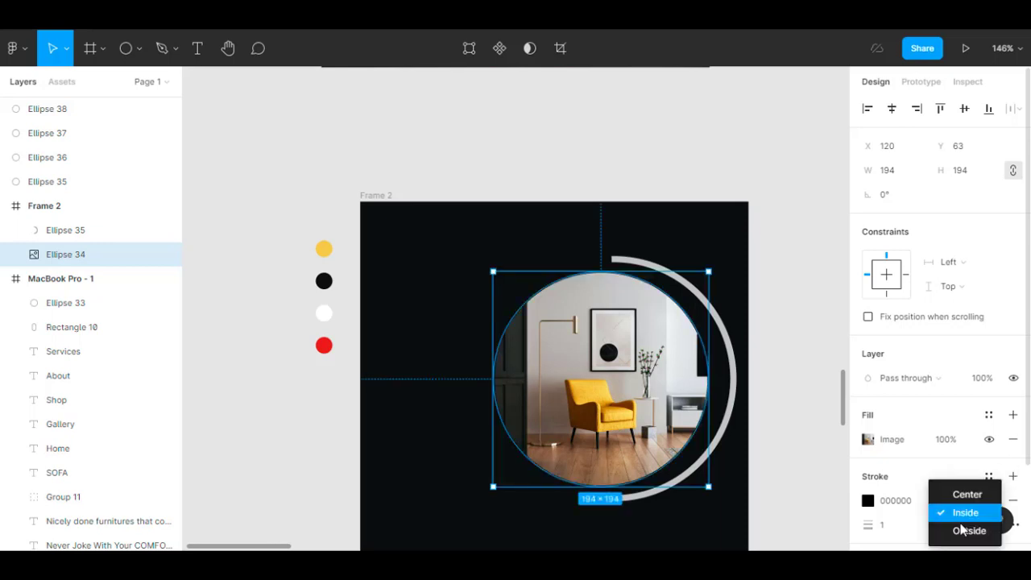
click(967, 531)
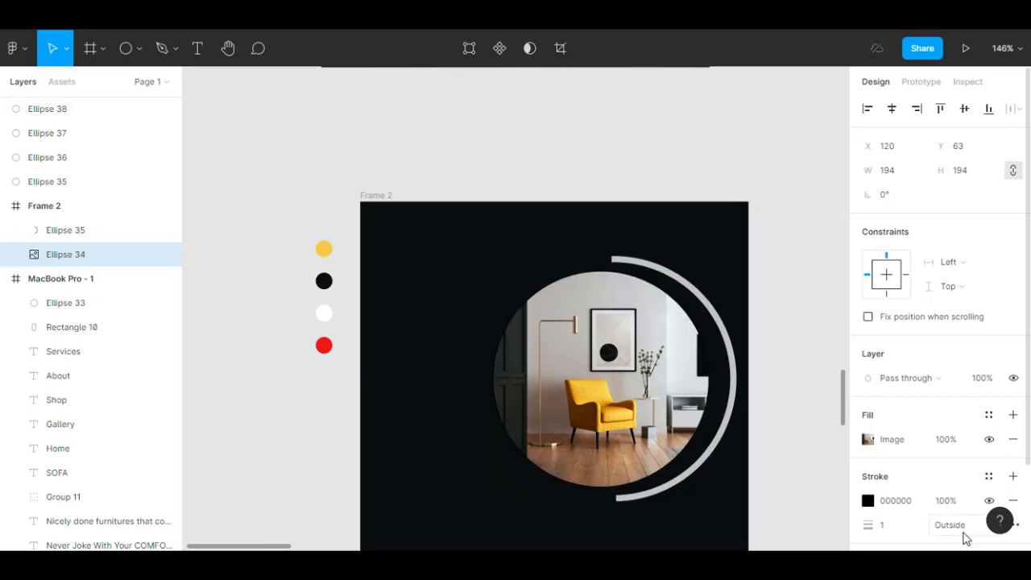
click(899, 531)
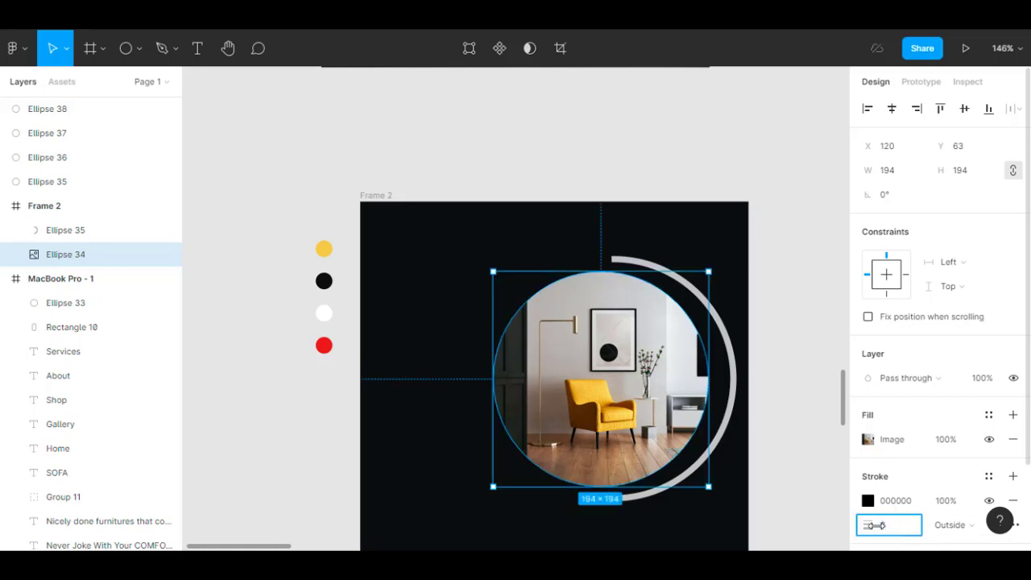
drag(875, 525, 877, 526)
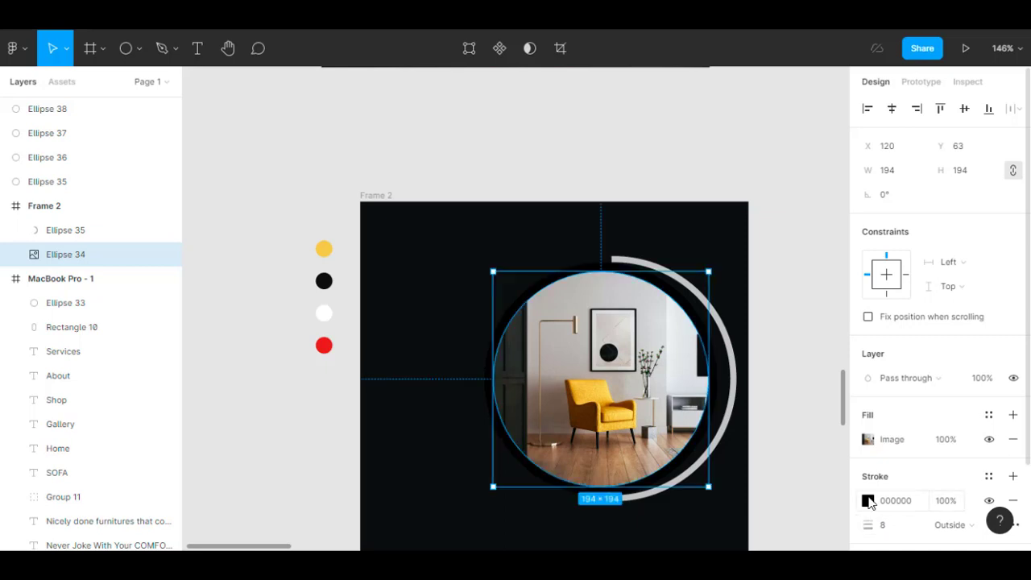
click(868, 501)
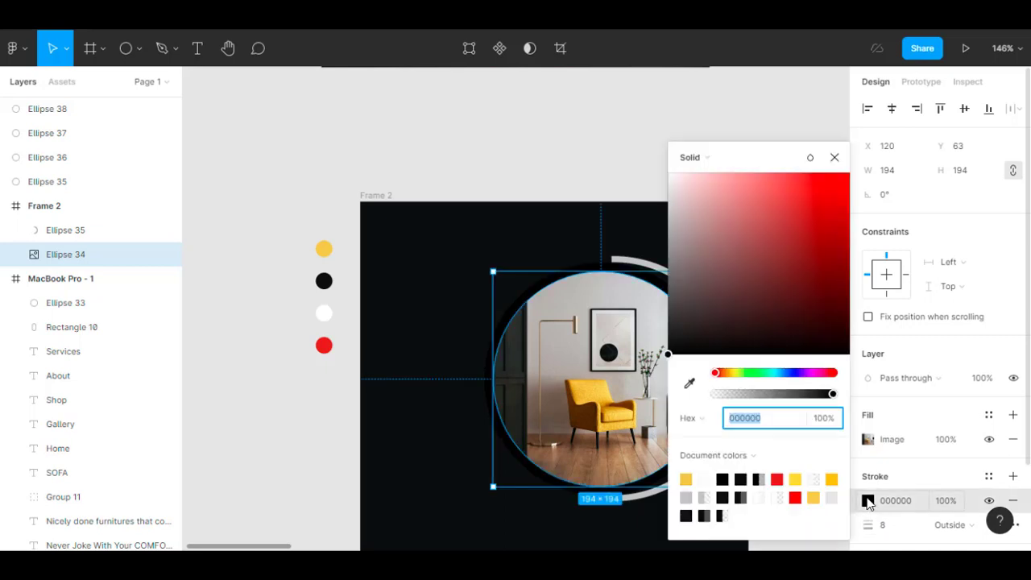
click(686, 477)
click(832, 157)
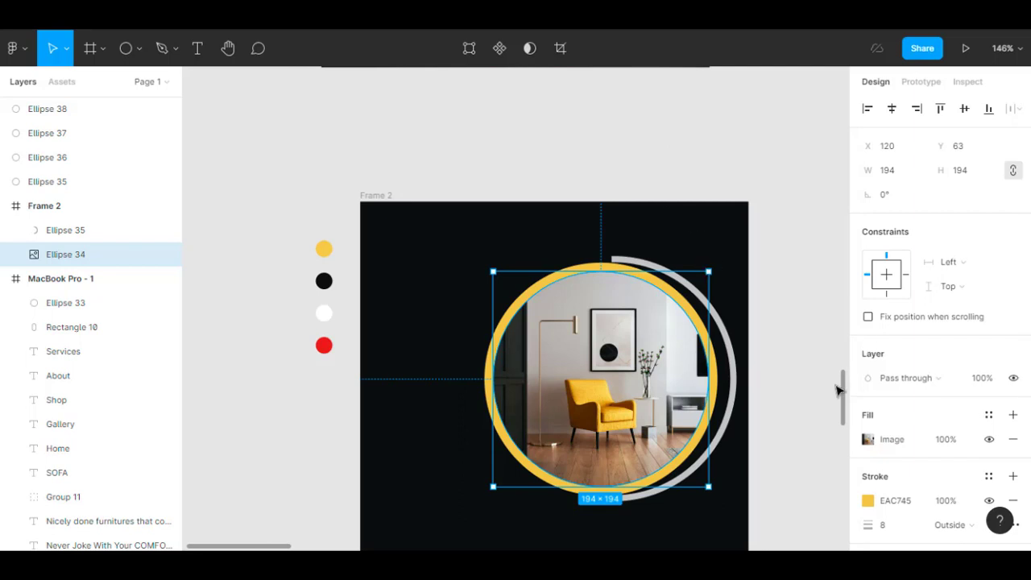
Resize the circular photo to 166.31 × 166.31 and move it to X 142, Y 77, centred within the grey arc
drag(845, 391, 843, 386)
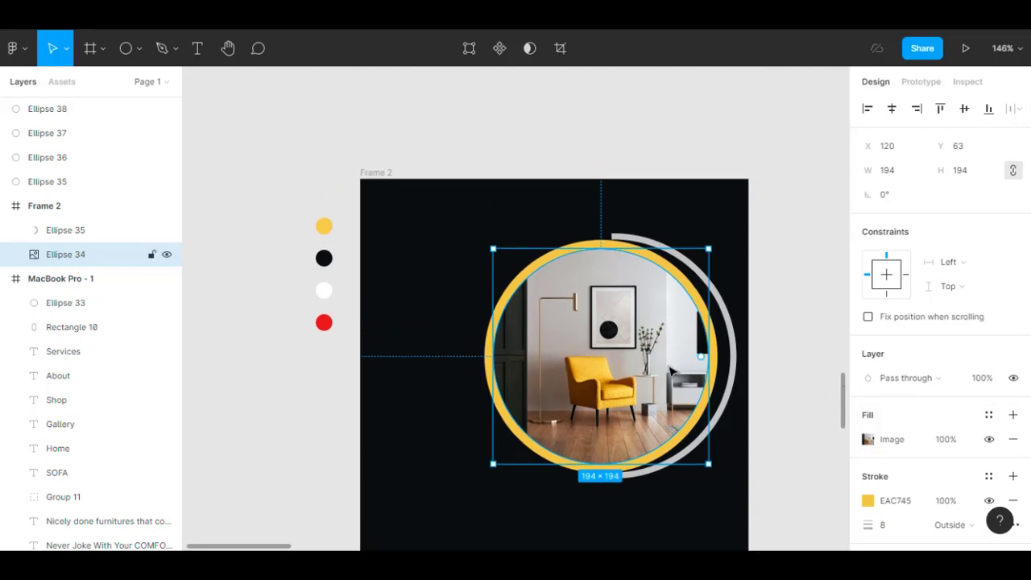
click(892, 172)
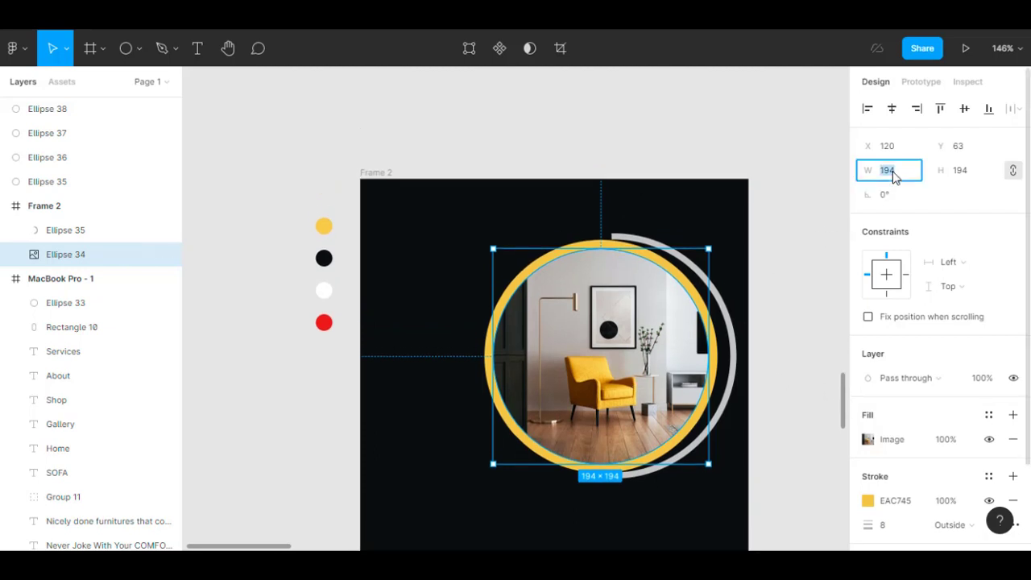
text(166.31)
key(Return)
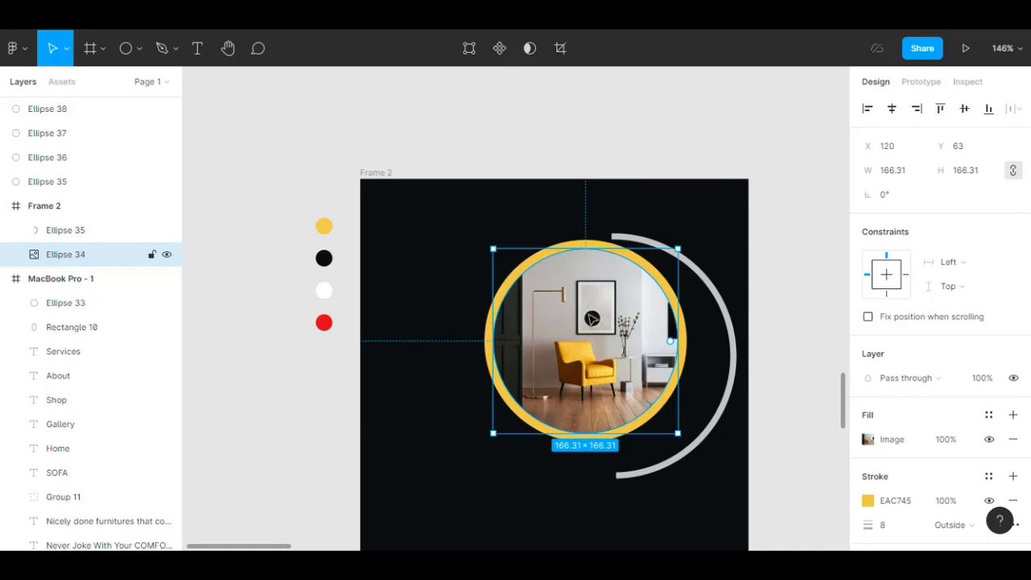
drag(593, 318, 617, 334)
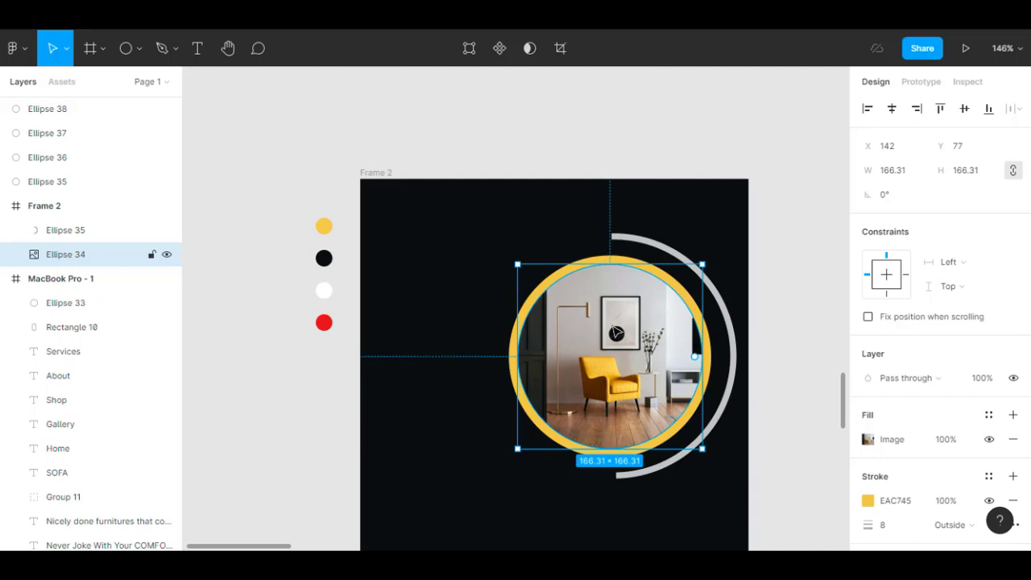
Draw a 16 × 16 circle and place it at about X 217, Y 43 as a dot on the arc's upper end
click(721, 294)
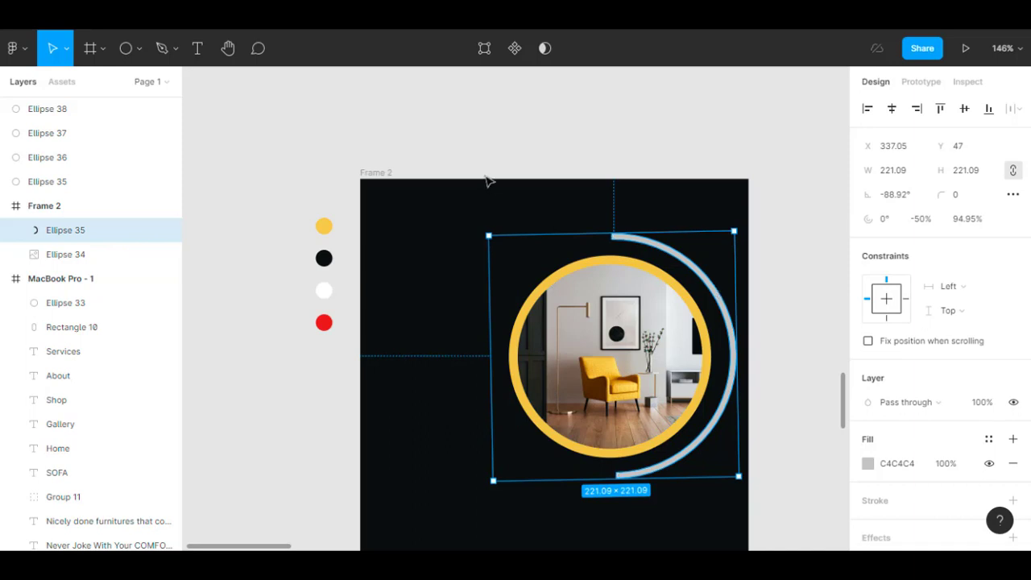
click(362, 121)
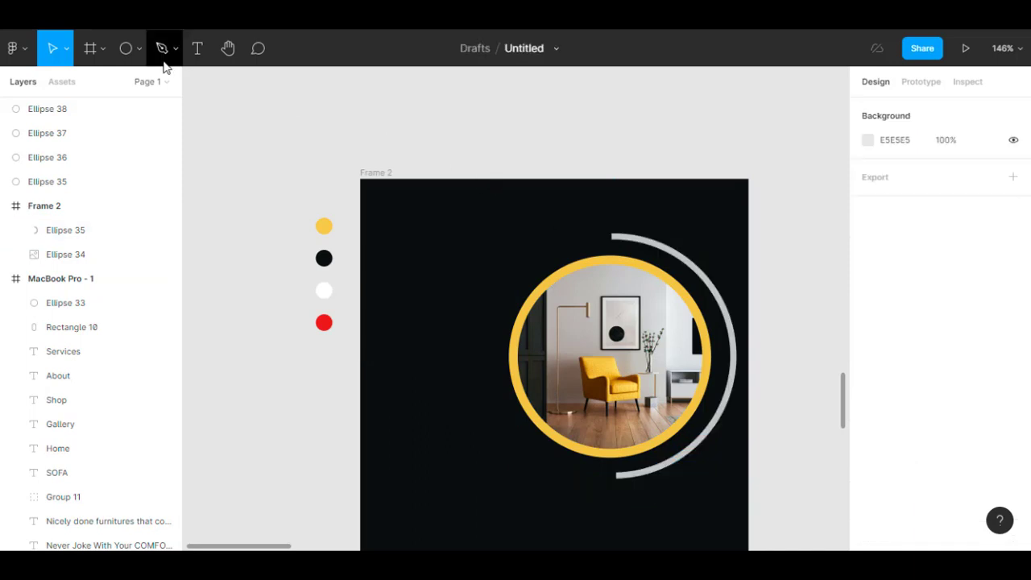
click(126, 50)
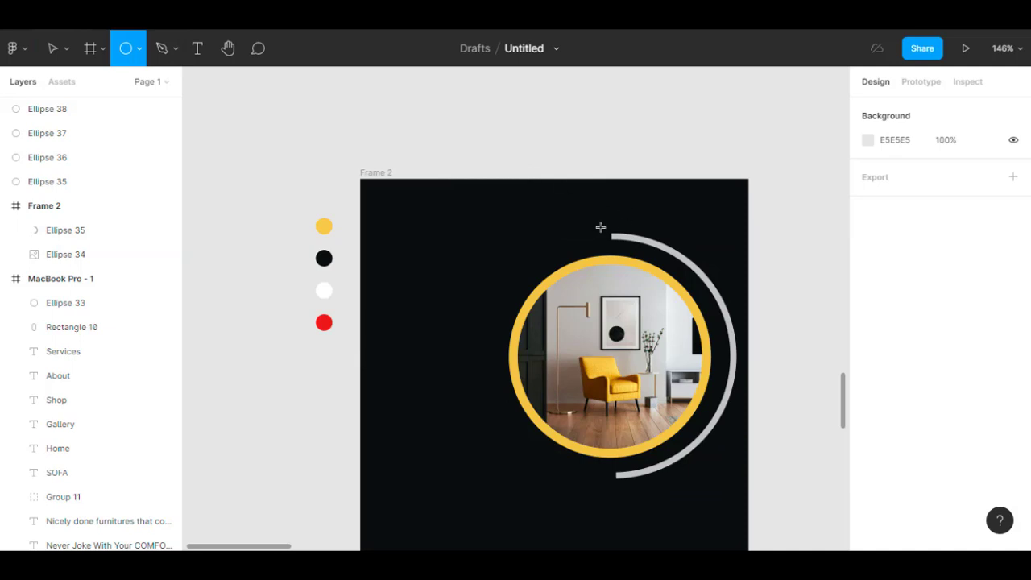
drag(601, 228, 616, 244)
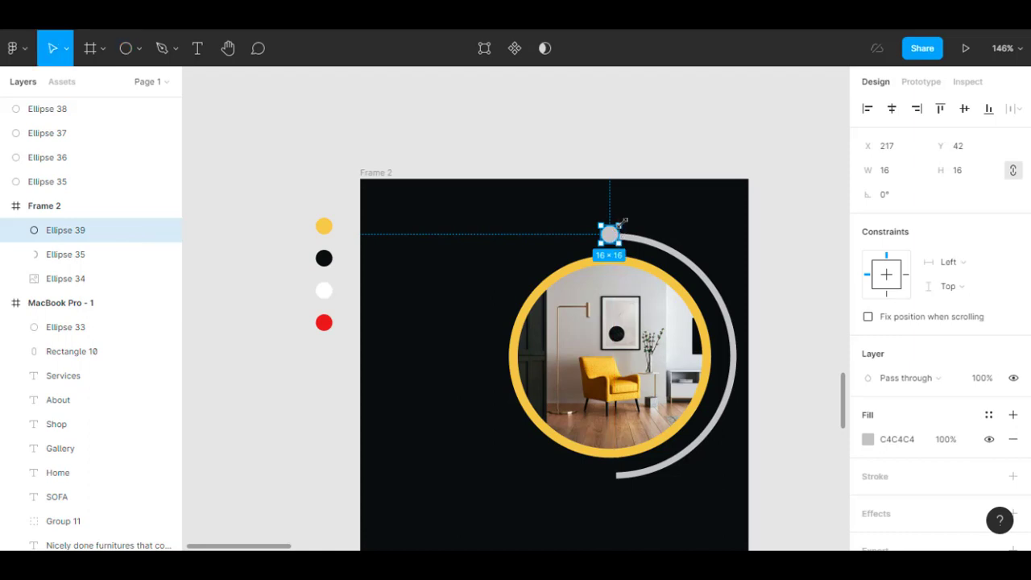
drag(622, 223, 620, 228)
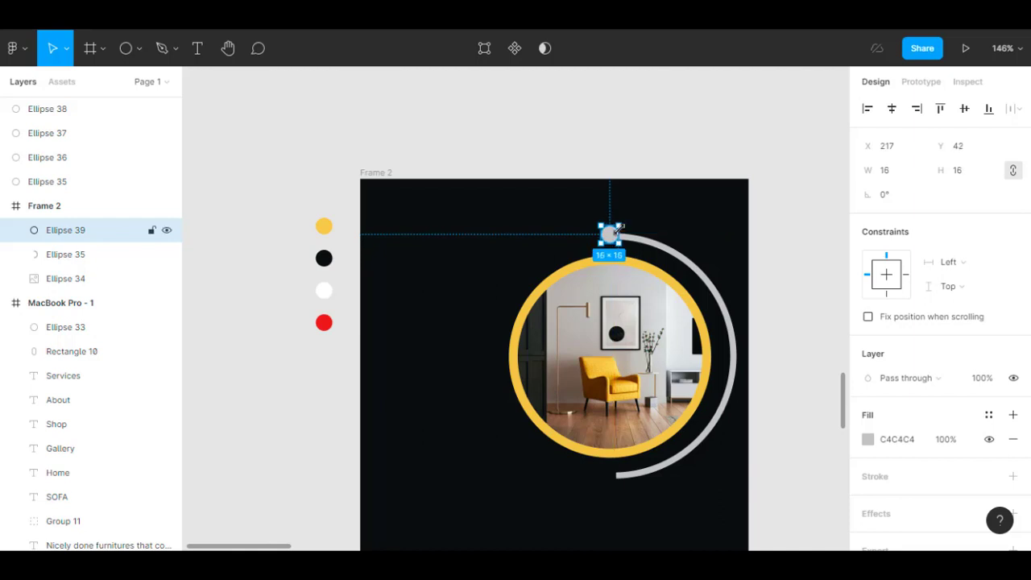
click(730, 120)
click(611, 236)
drag(613, 240, 610, 236)
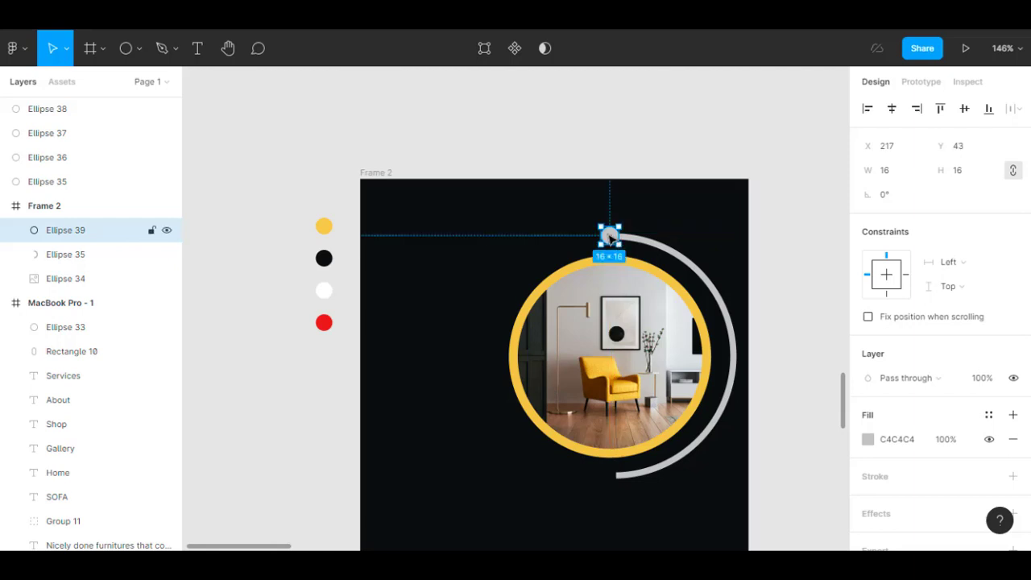
Duplicate the dot onto the arc's lower end and align both dots by their horizontal centres
key(ctrl+d)
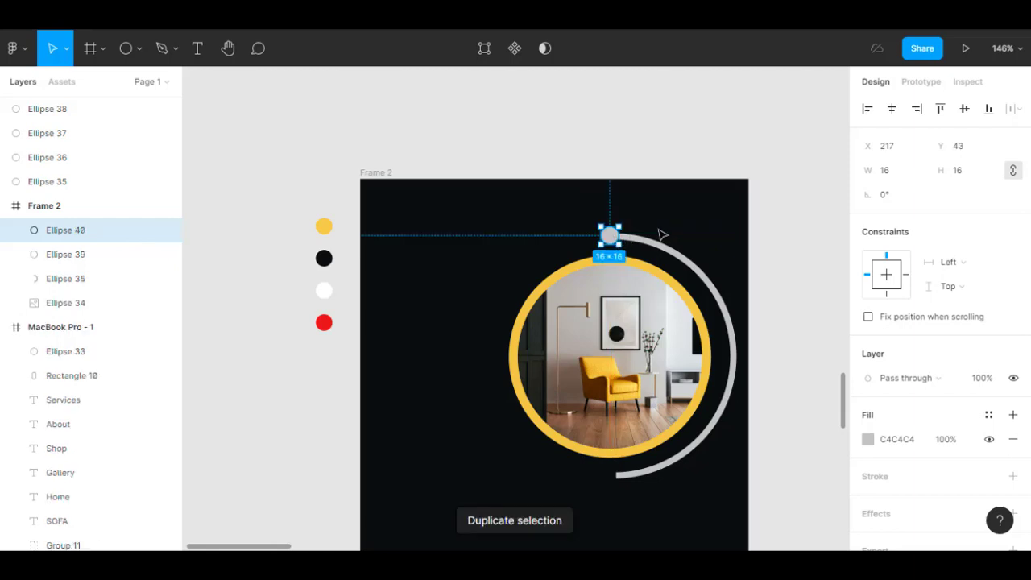
drag(610, 235, 615, 479)
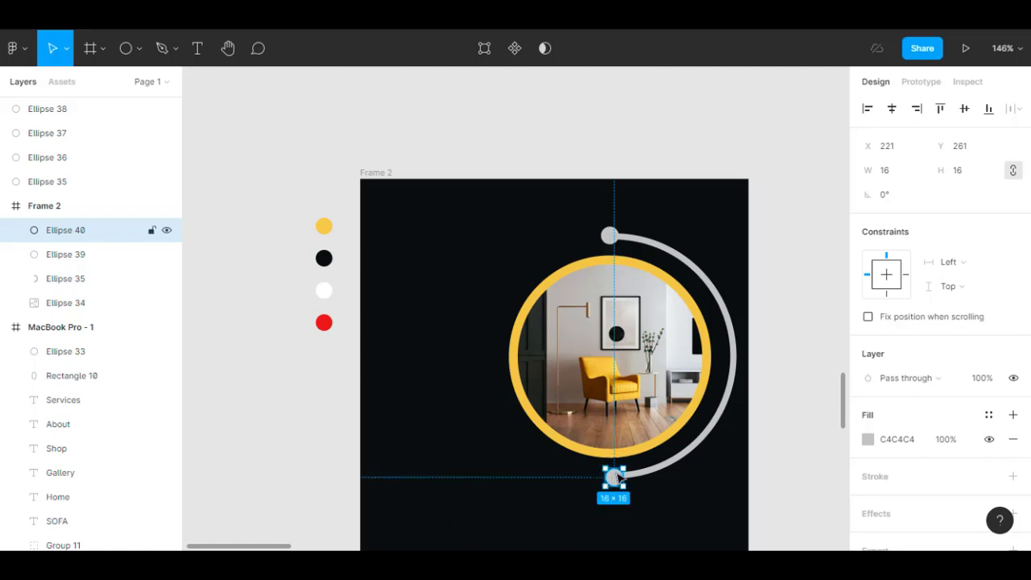
shift+click(610, 237)
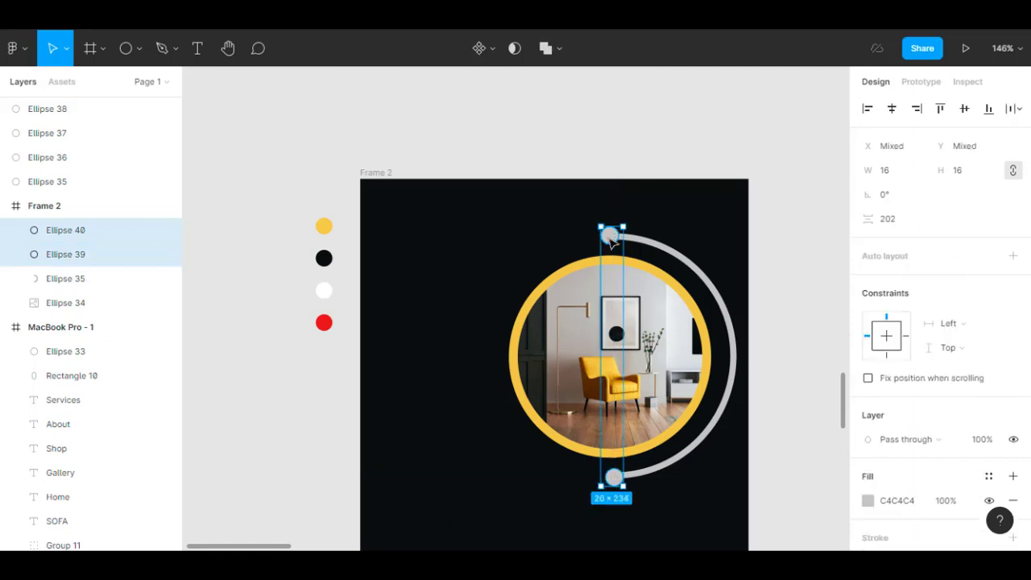
click(892, 110)
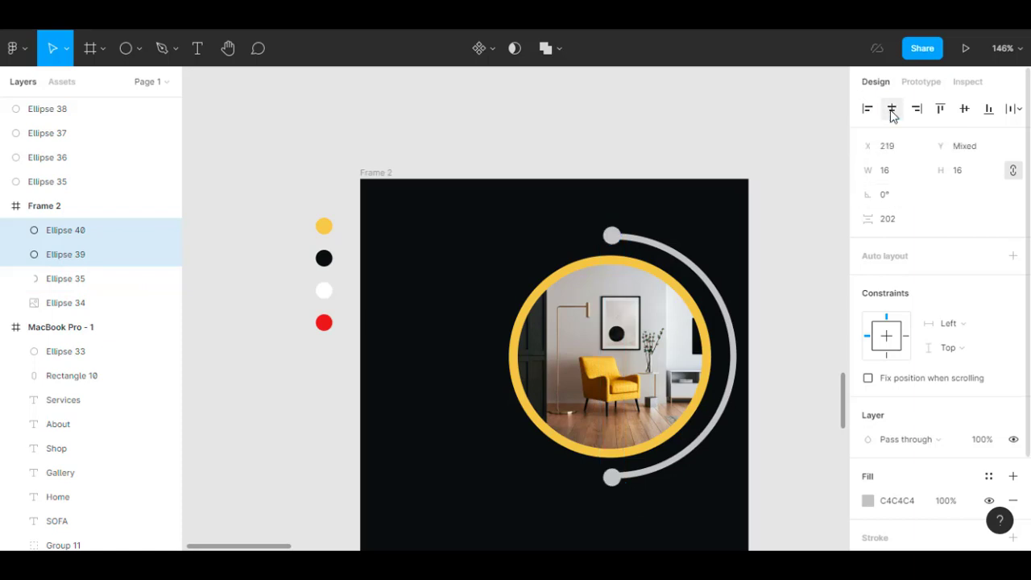
click(964, 109)
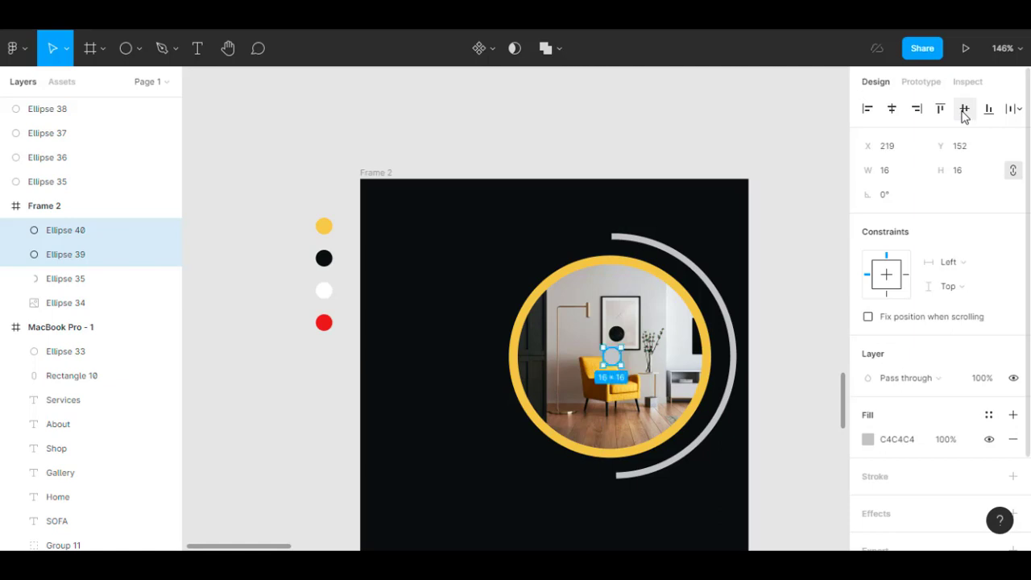
key(ctrl+z)
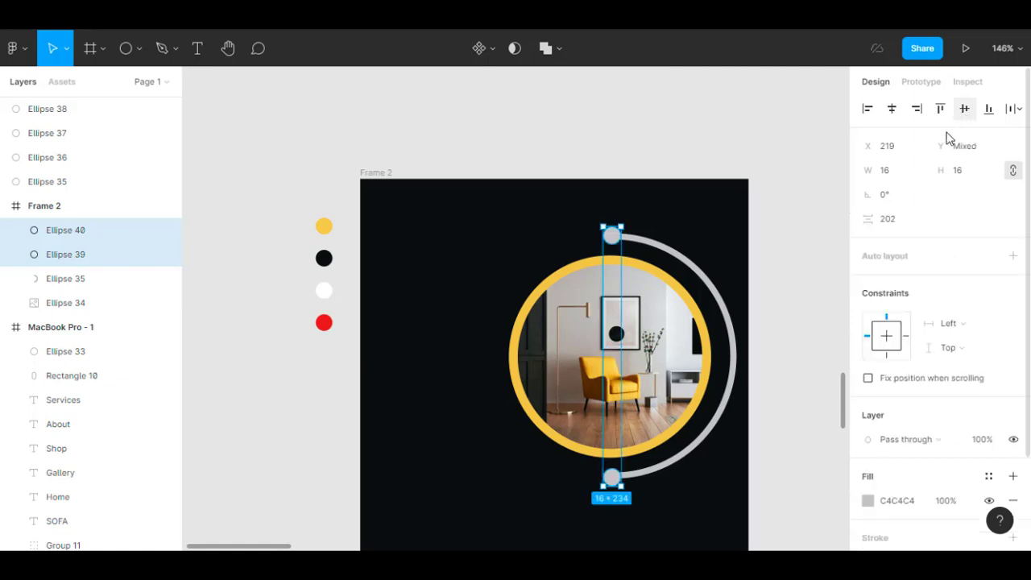
click(702, 226)
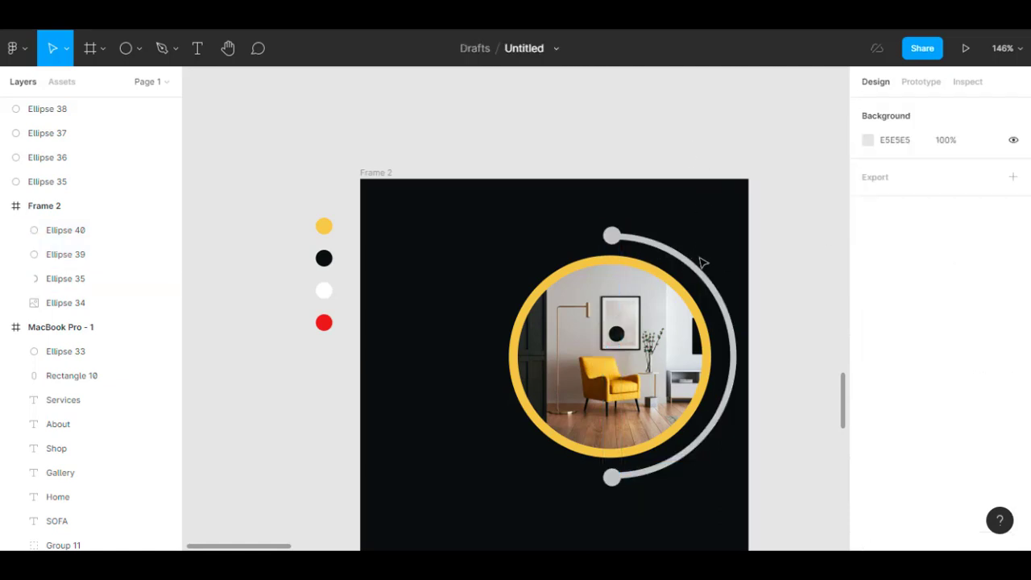
Fill the arc and its two end dots with the palette's white FFFFFF and group the three shapes
click(611, 239)
shift+click(673, 255)
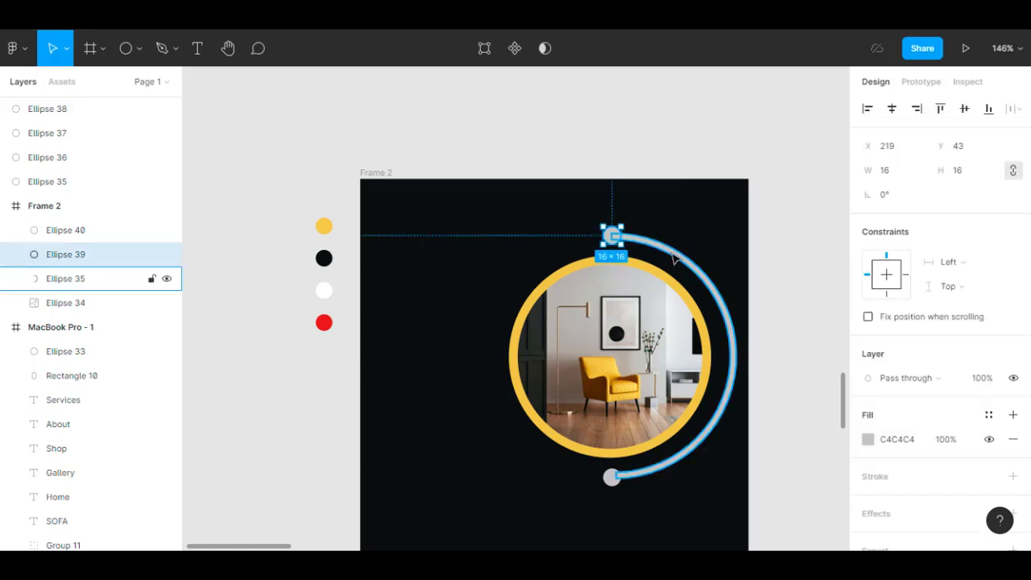
shift+click(612, 478)
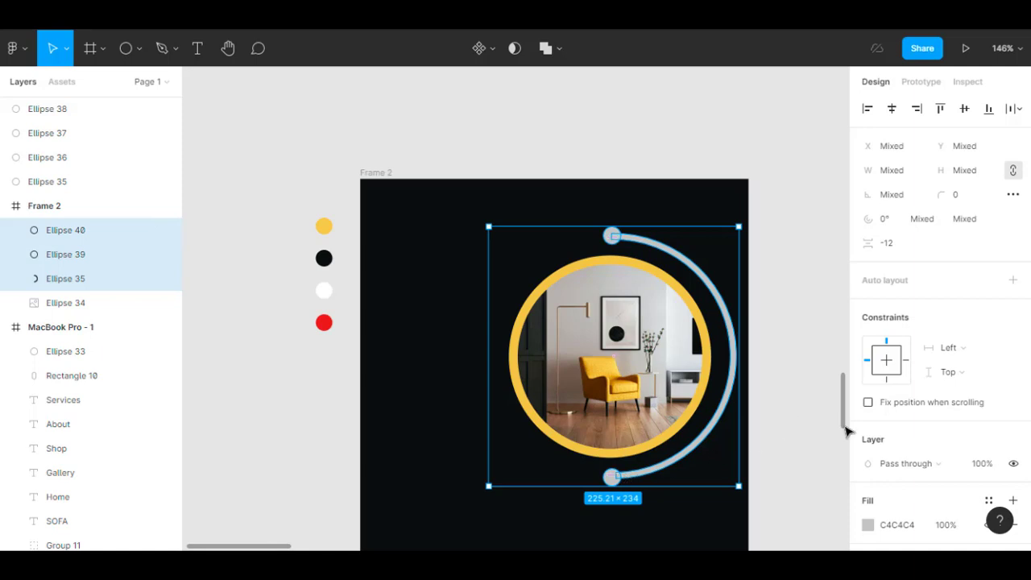
click(868, 525)
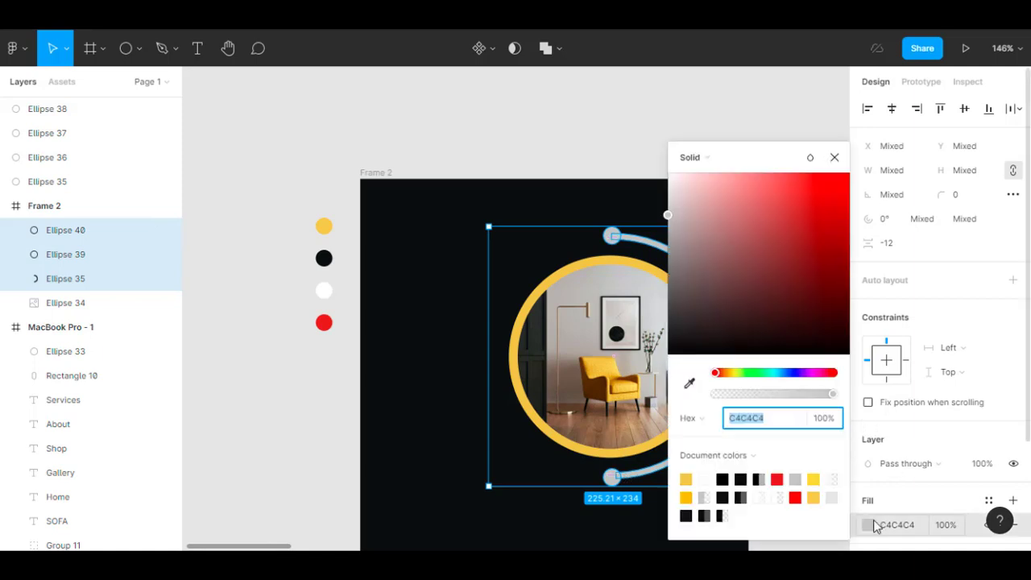
click(690, 385)
click(325, 288)
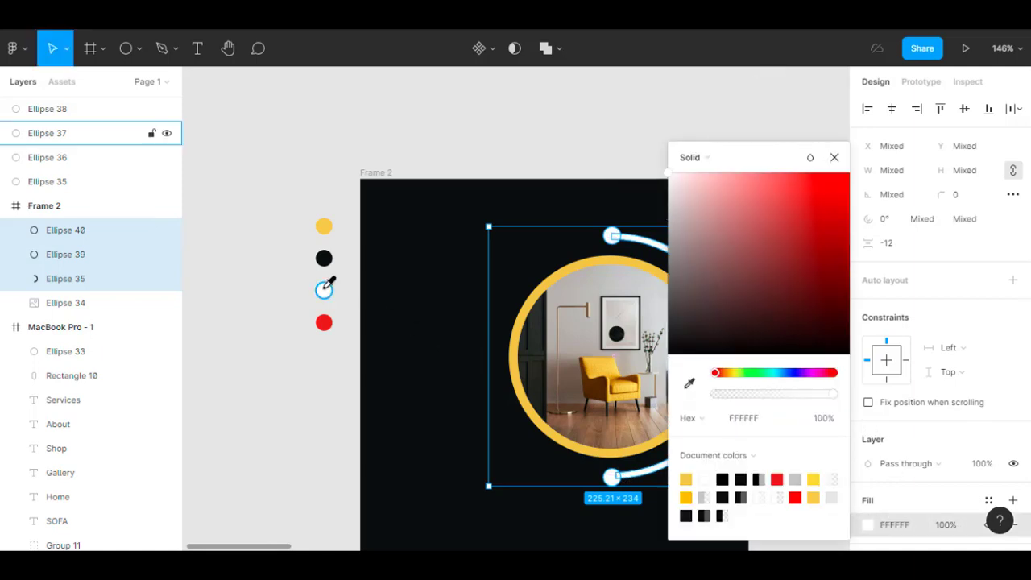
click(835, 158)
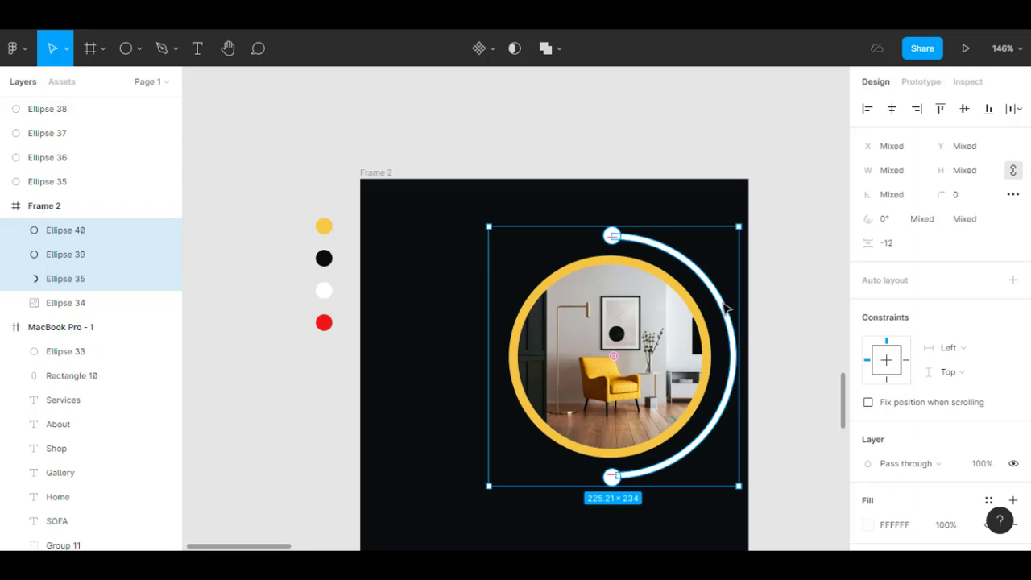
key(ctrl+g)
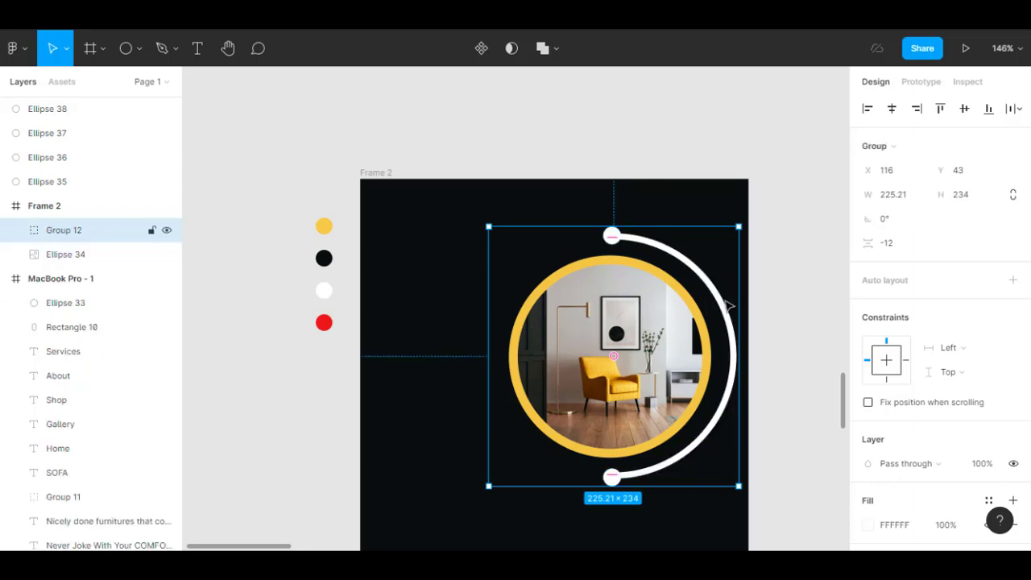
click(728, 155)
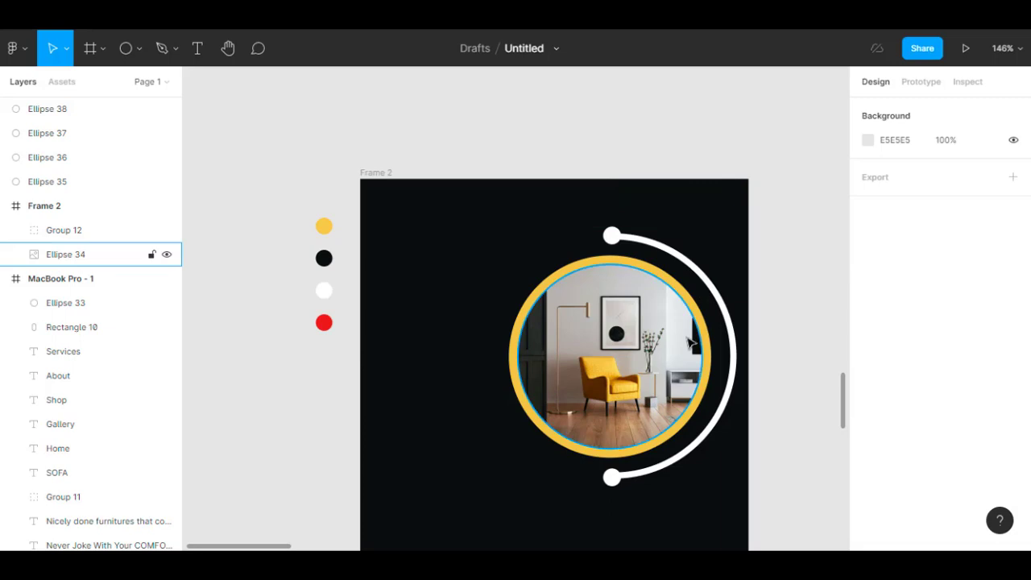
Move the circular photo and the arc group together slightly down in the frame, and duplicate both in place
click(689, 342)
click(715, 131)
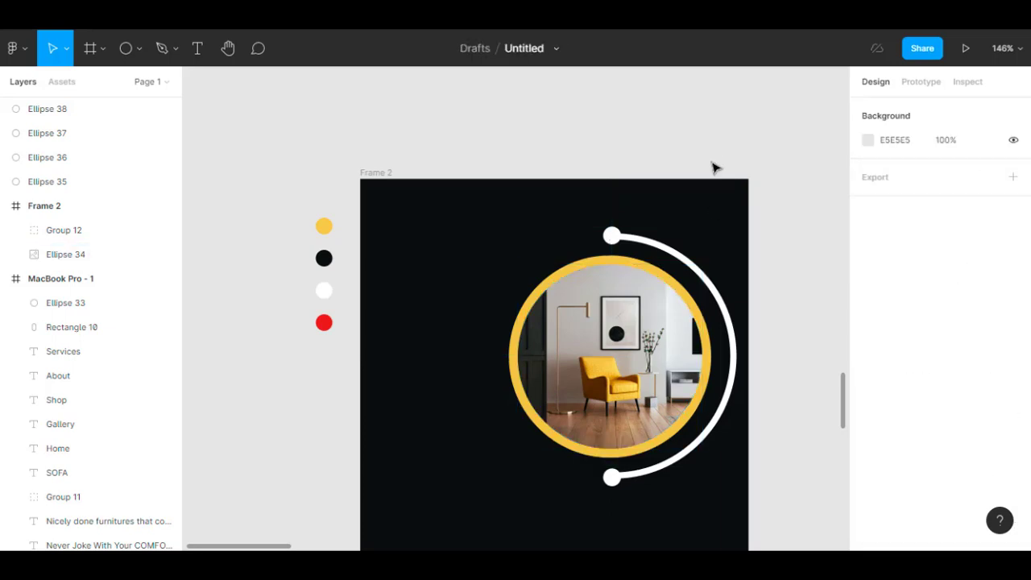
scroll(716, 193, down, 1)
scroll(716, 216, down, 1)
click(598, 267)
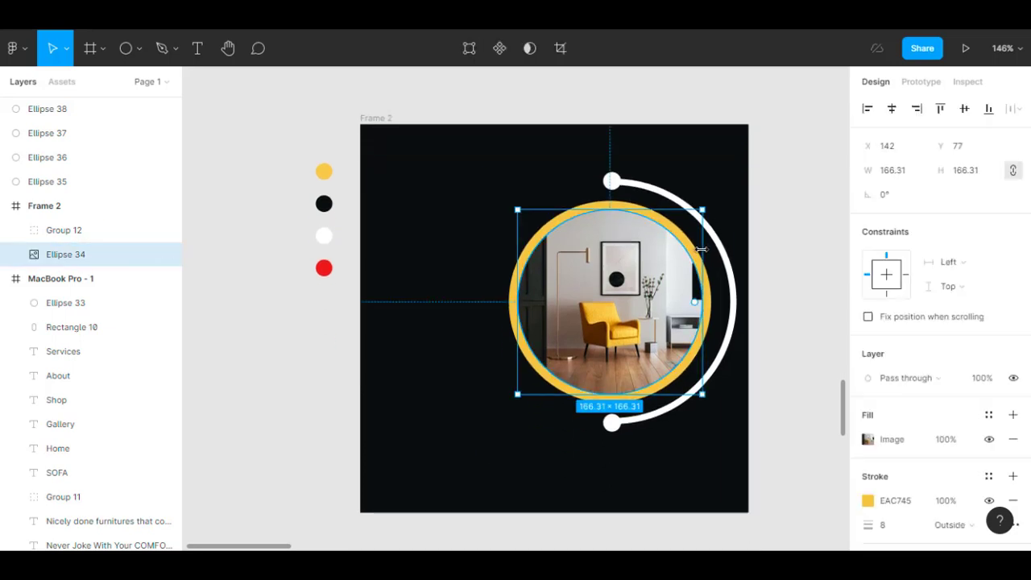
shift+click(721, 256)
drag(678, 259, 678, 263)
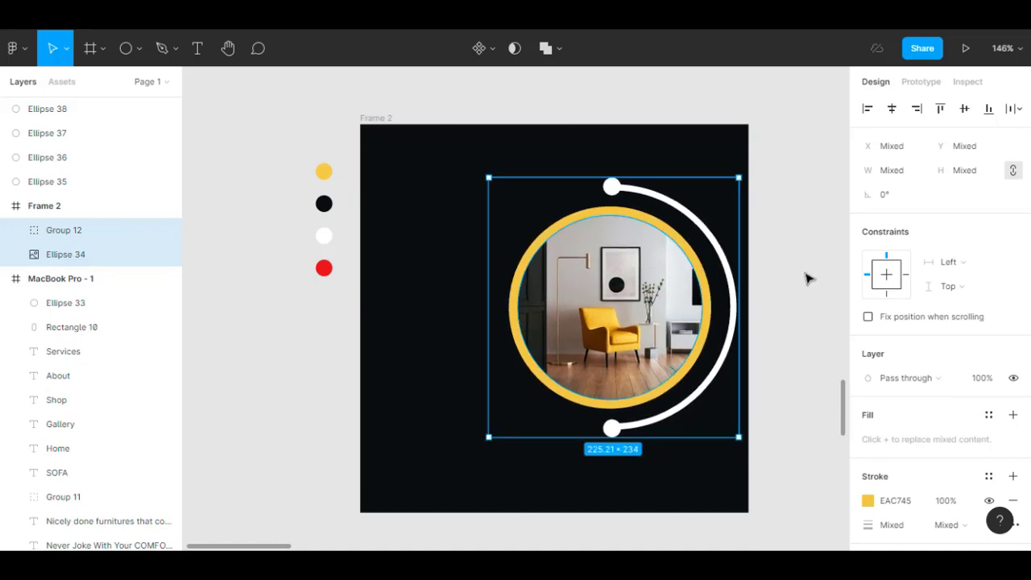
key(ctrl+d)
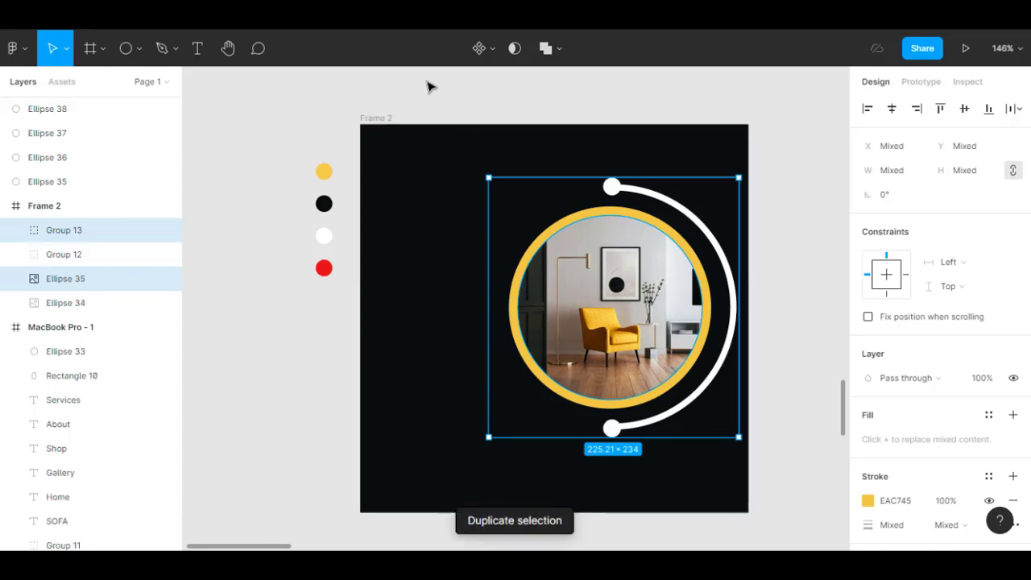
click(466, 120)
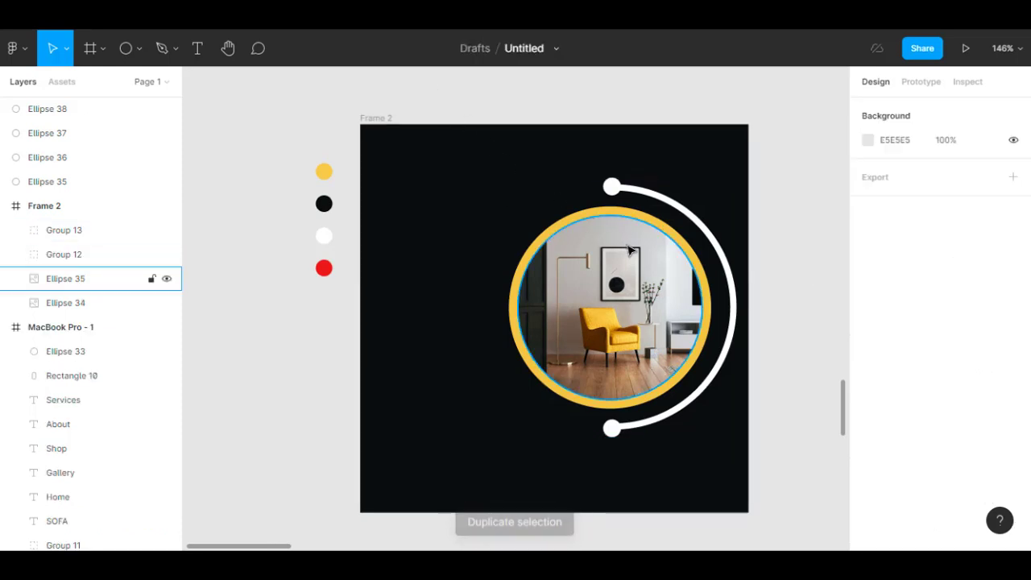
Draw a circle sized 97 × 97 over the photo's left edge and position it at about X 106, Y 127
click(127, 48)
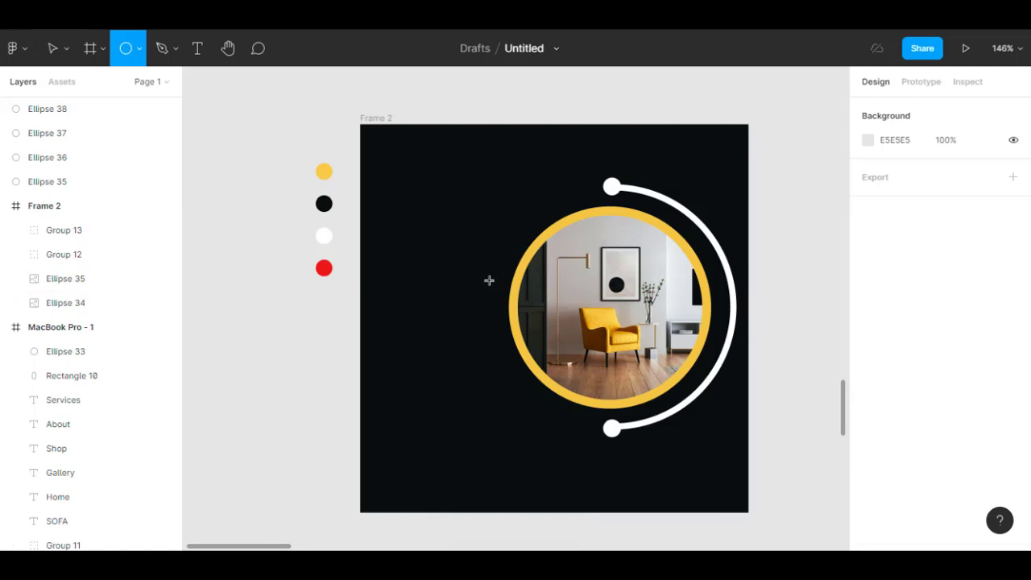
drag(489, 277, 575, 381)
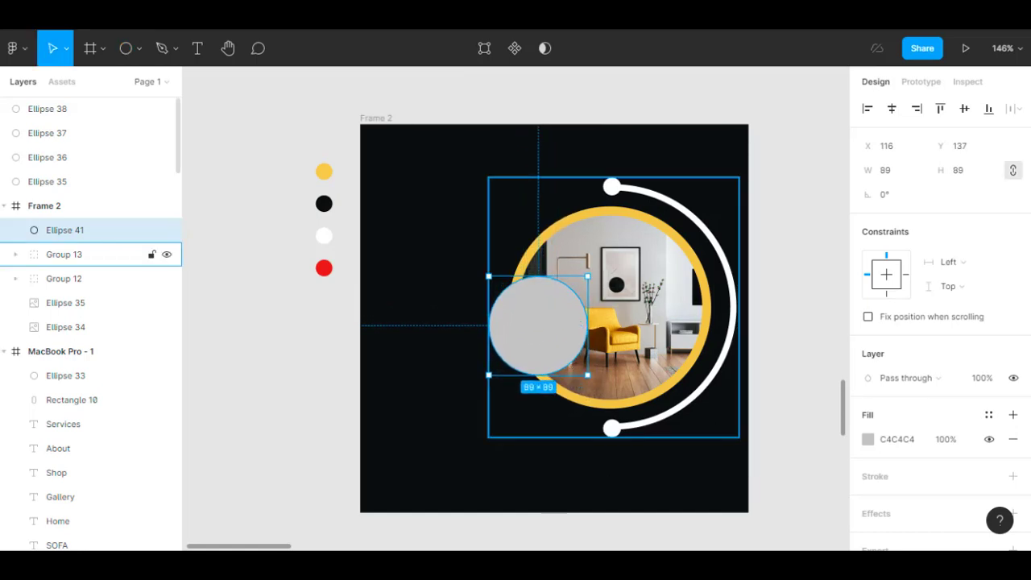
click(901, 175)
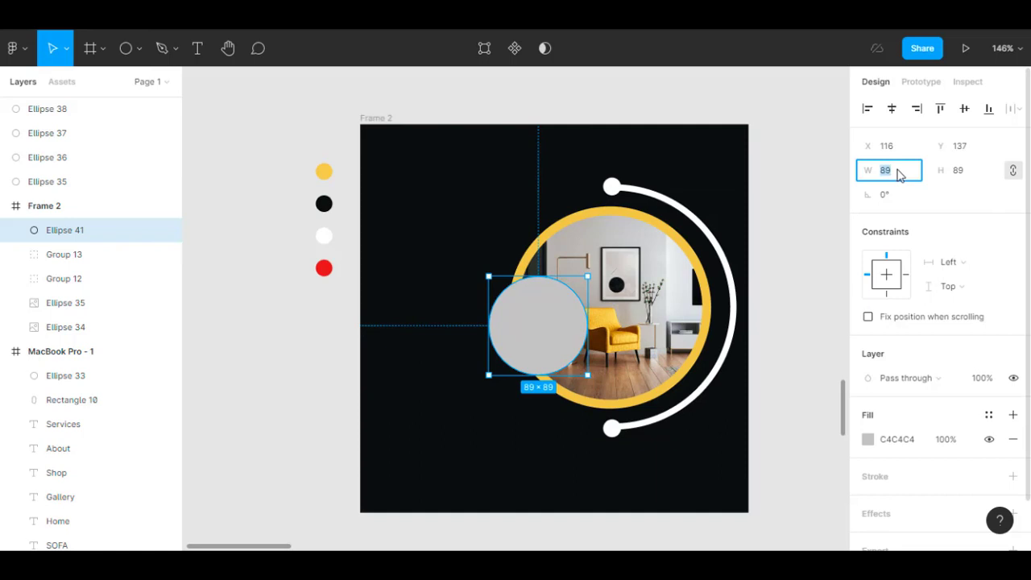
key(Return)
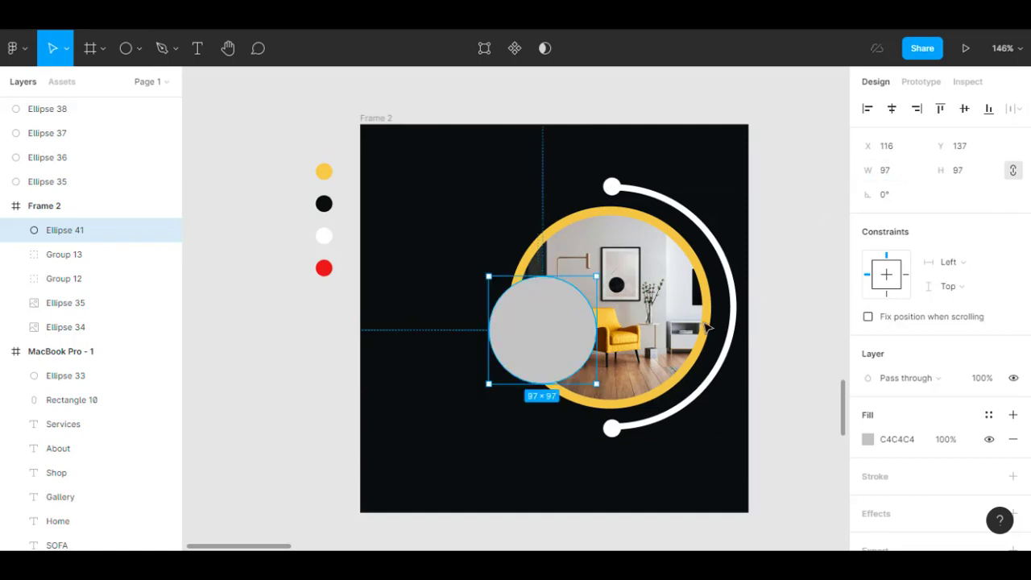
drag(551, 335, 541, 327)
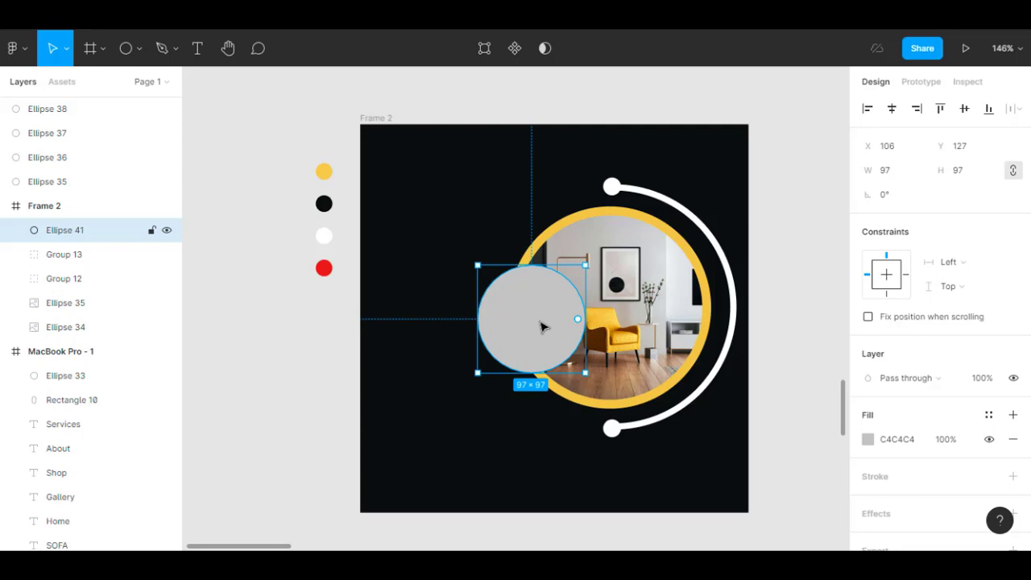
Fill the 97 × 97 circle with the palette's near-black 0A0E0F and select it again
click(868, 439)
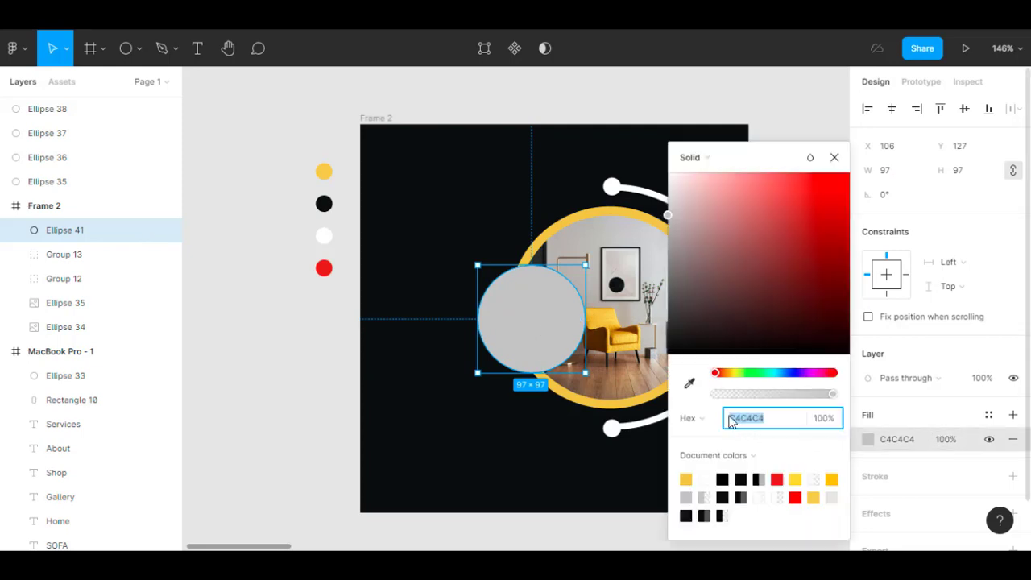
click(690, 392)
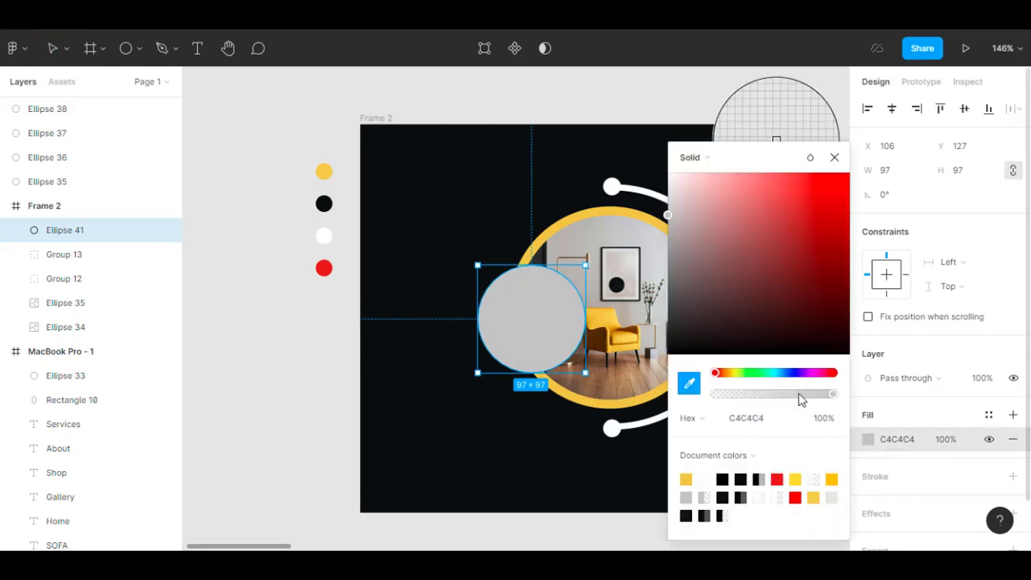
click(325, 203)
click(835, 157)
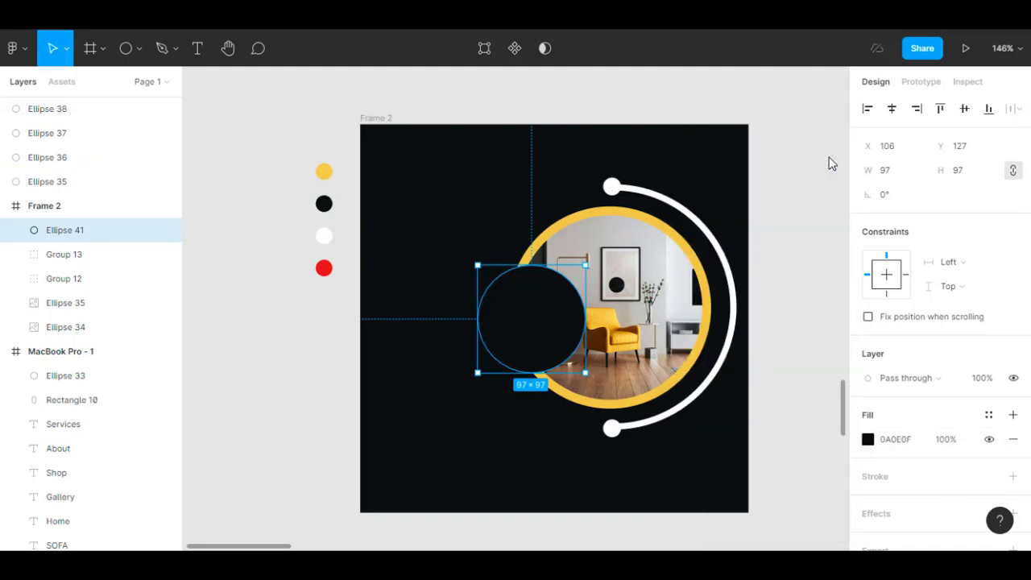
click(819, 178)
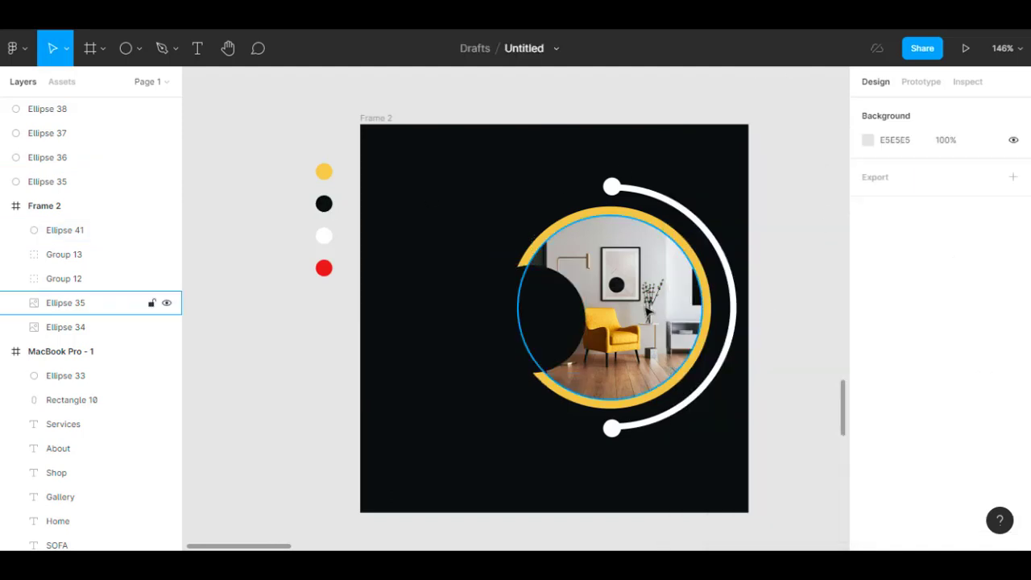
click(563, 327)
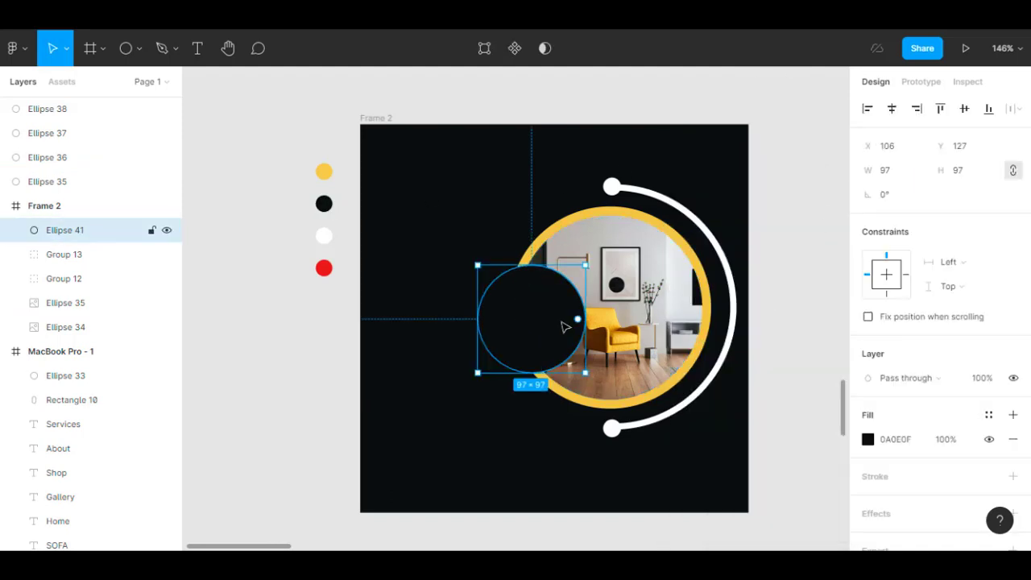
Duplicate the 97 × 97 dark circle and move the copy to about X 68, Y 139
key(ctrl+d)
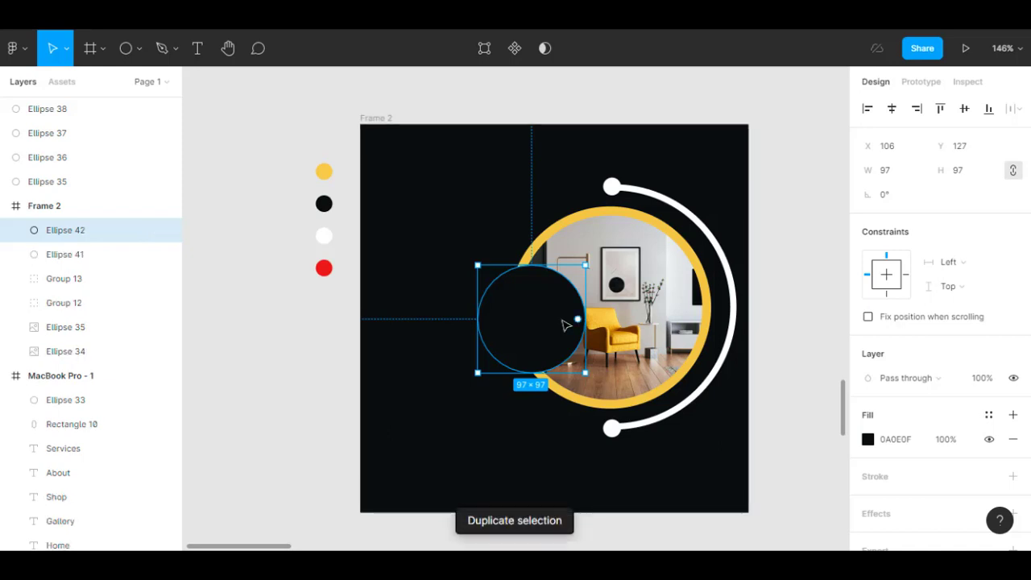
drag(565, 325, 522, 338)
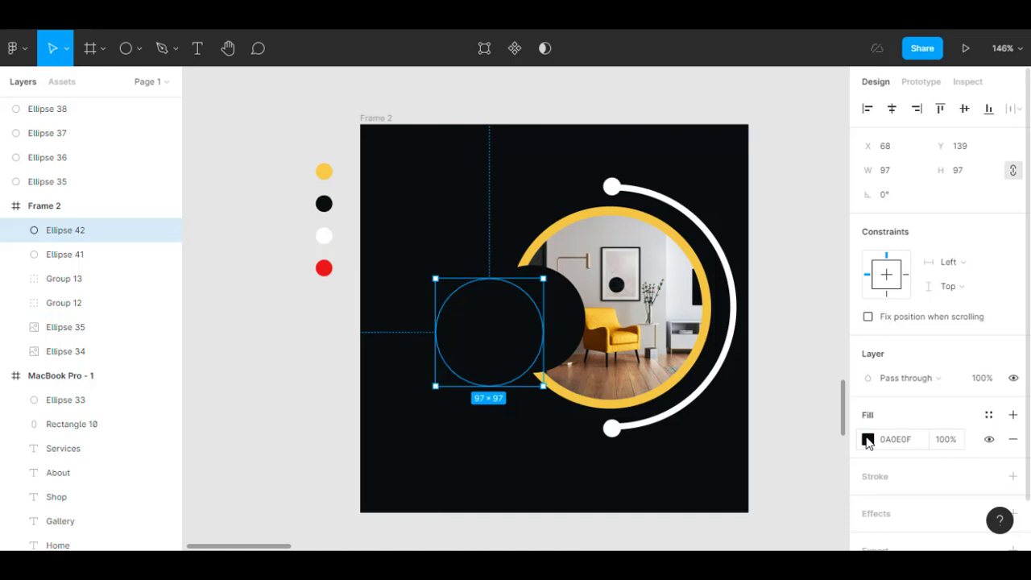
click(868, 440)
click(689, 384)
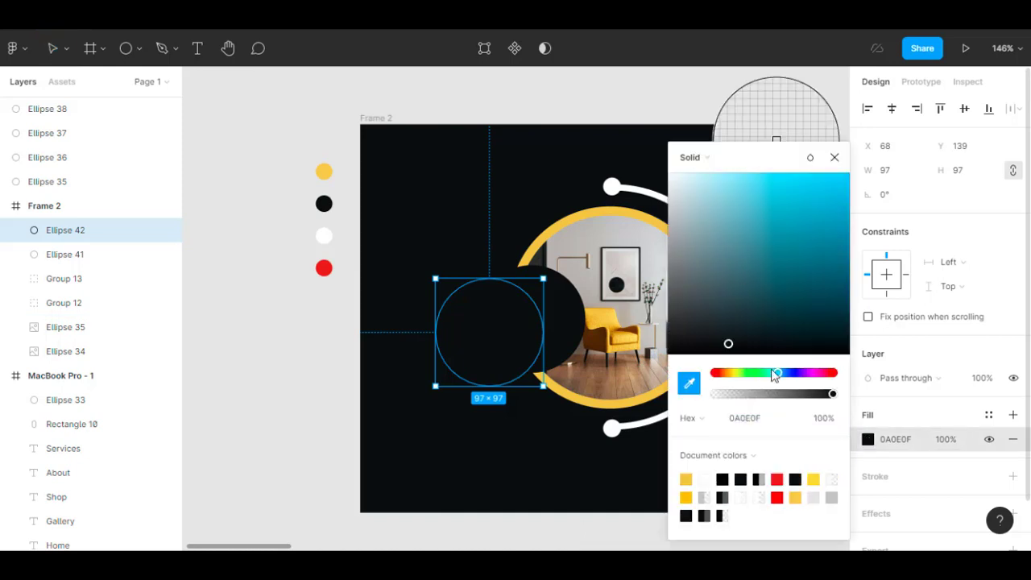
click(706, 479)
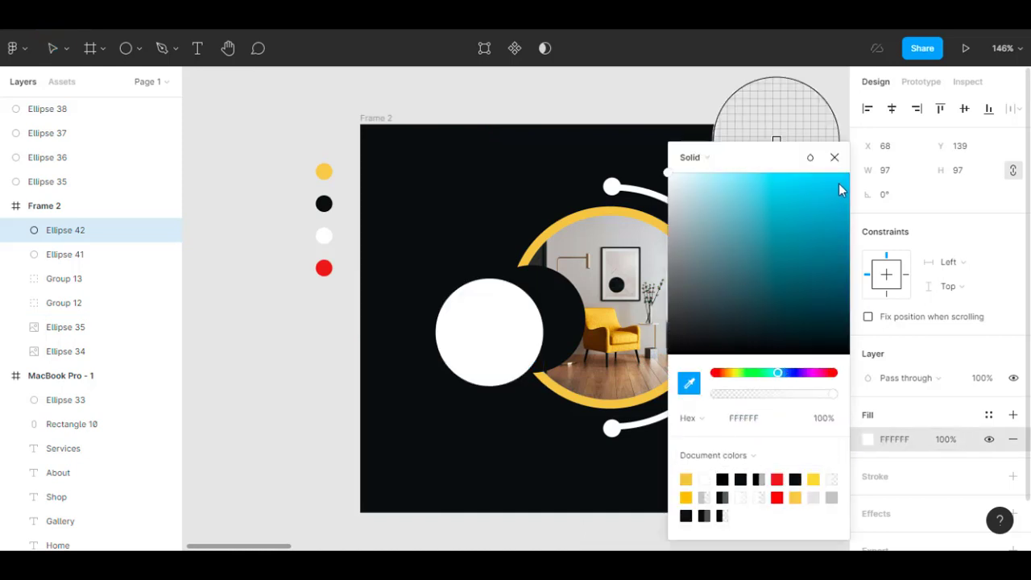
click(835, 157)
click(544, 278)
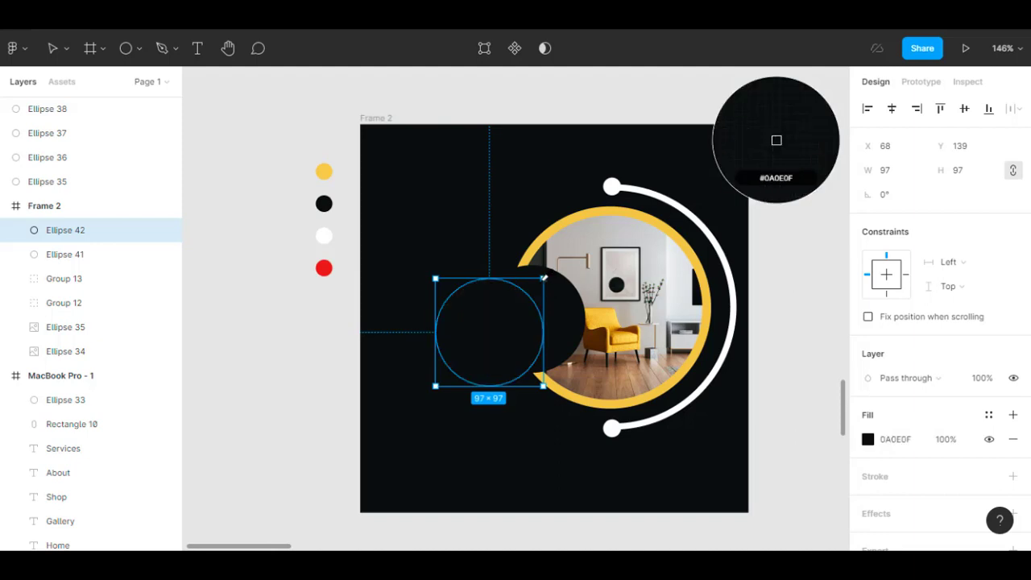
Fill the copied circle with the document's white FFFFFF
click(867, 440)
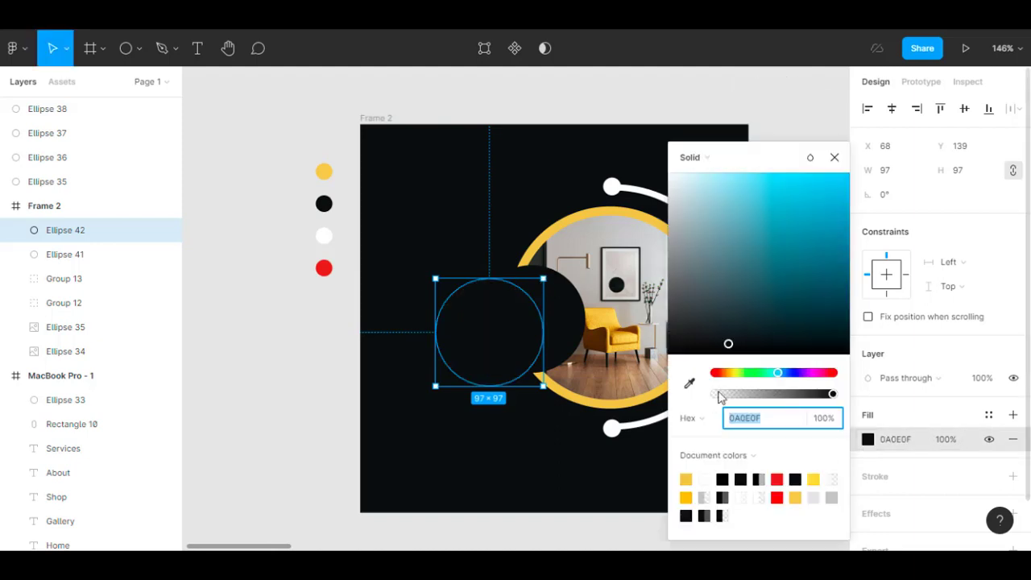
click(706, 479)
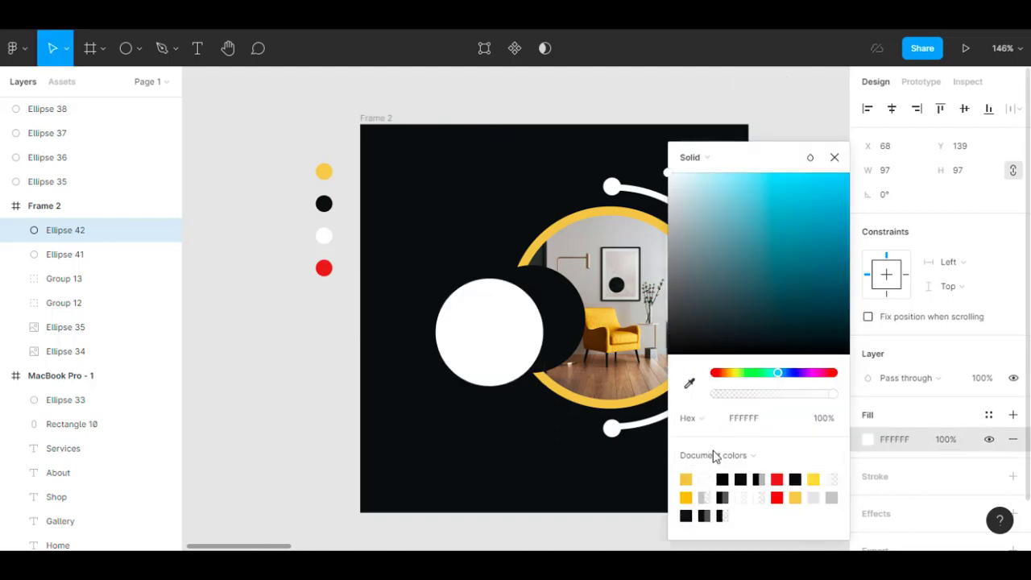
click(835, 157)
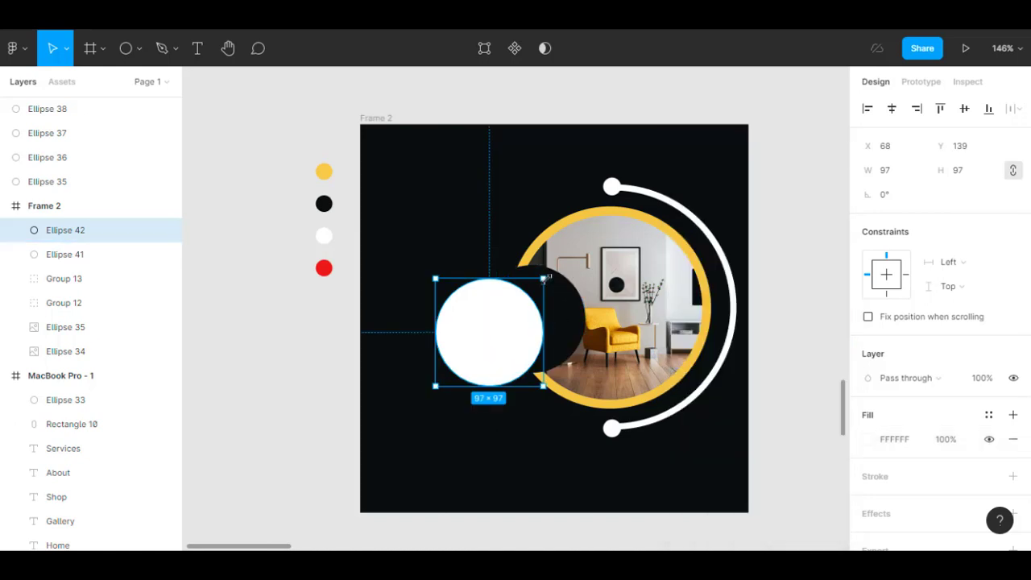
Enlarge the white circle to about 123 × 123, send it to the back and move it to about X 73, Y 114
drag(543, 279, 572, 251)
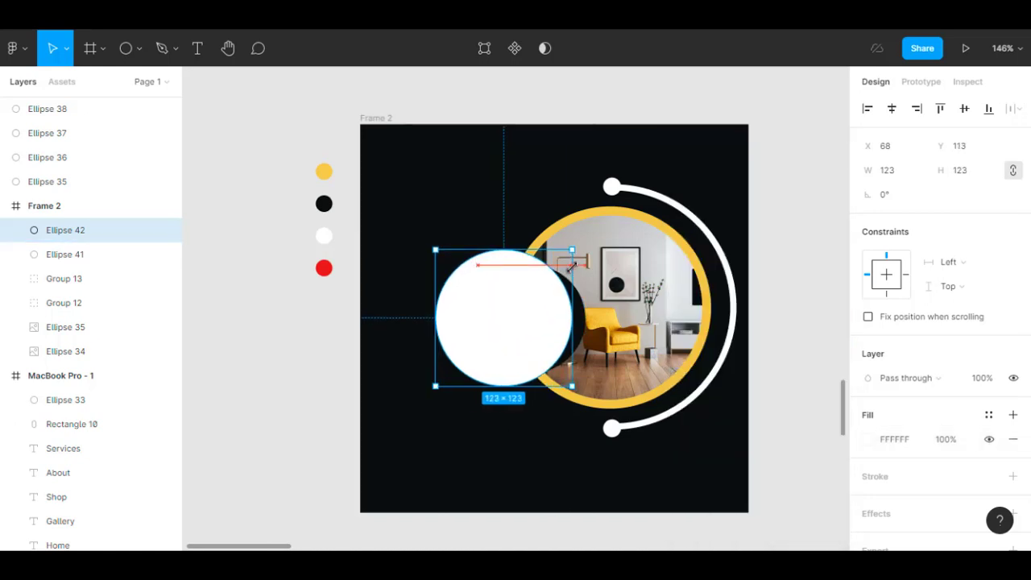
right_click(503, 301)
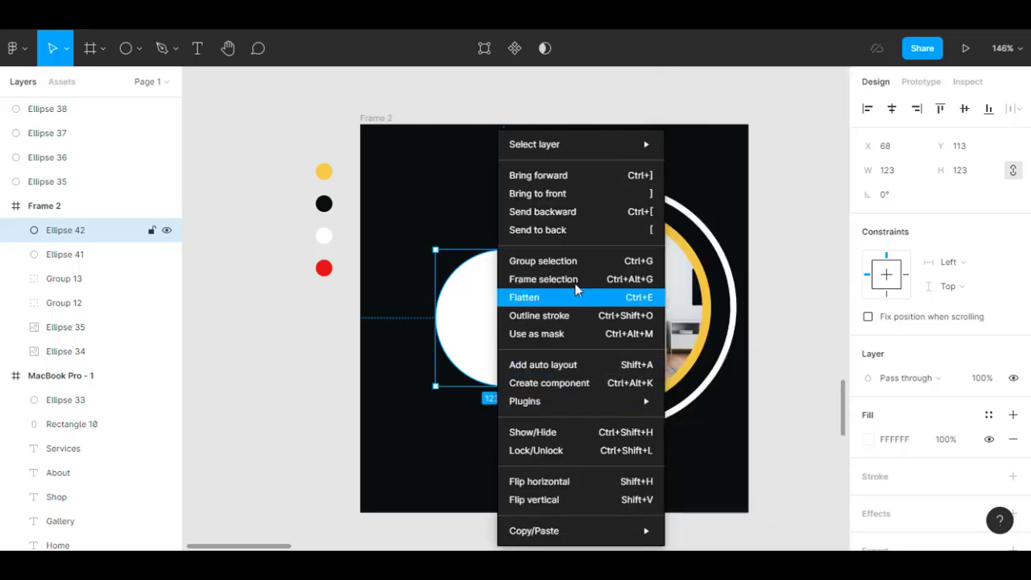
click(564, 230)
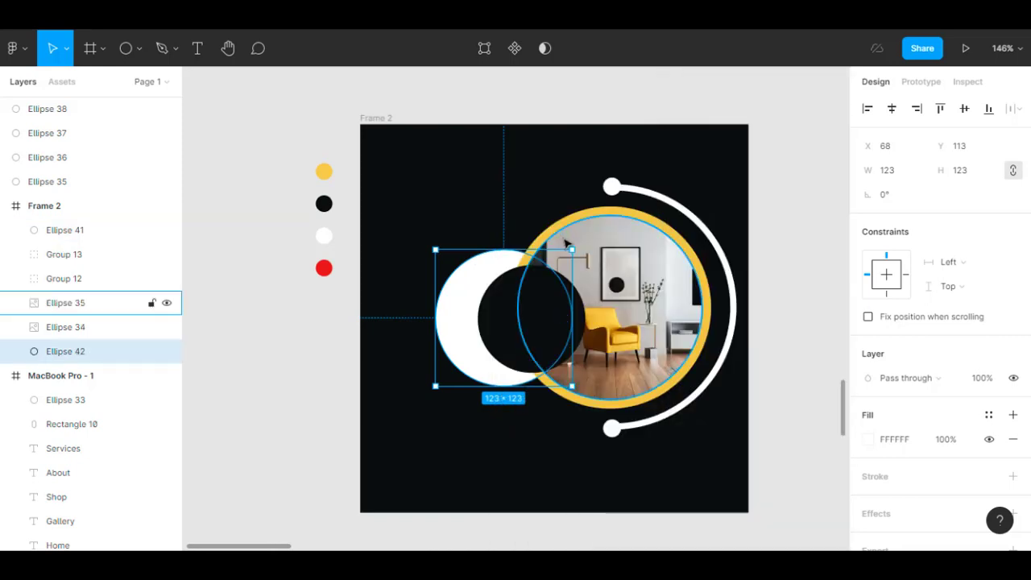
drag(456, 315, 463, 314)
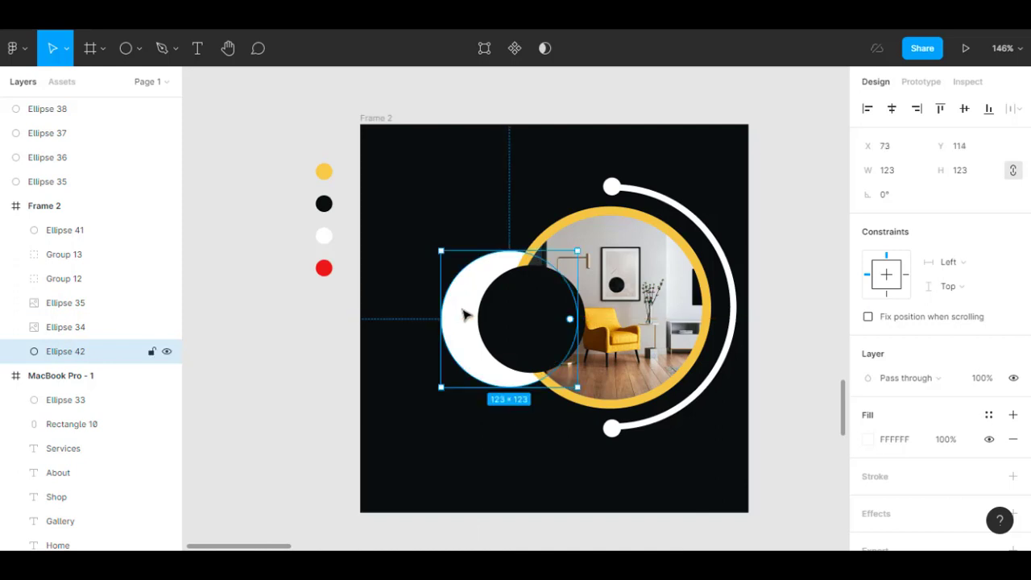
Align the dark circle and the white circle on their horizontal and vertical centers
shift+click(537, 326)
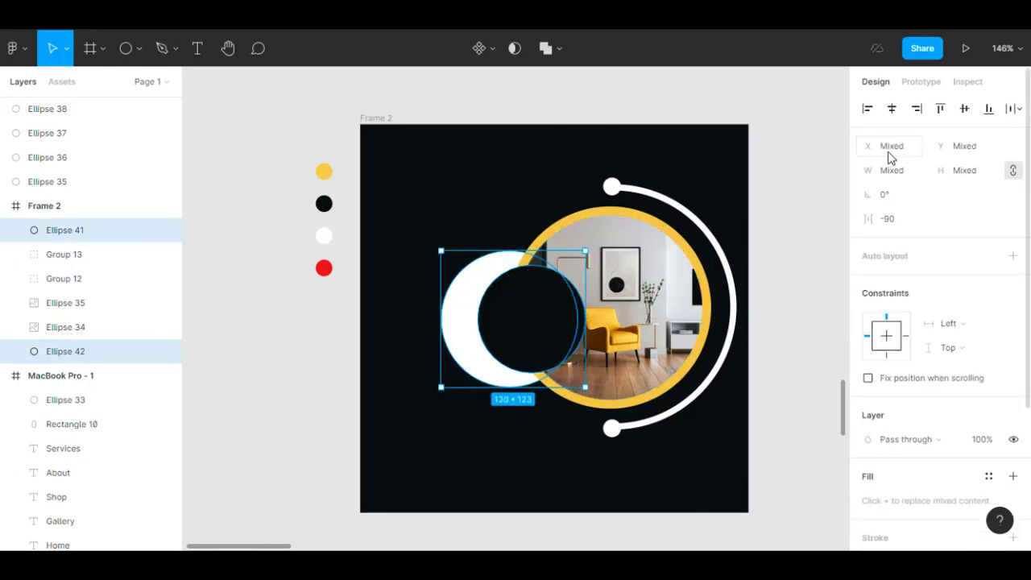
click(892, 110)
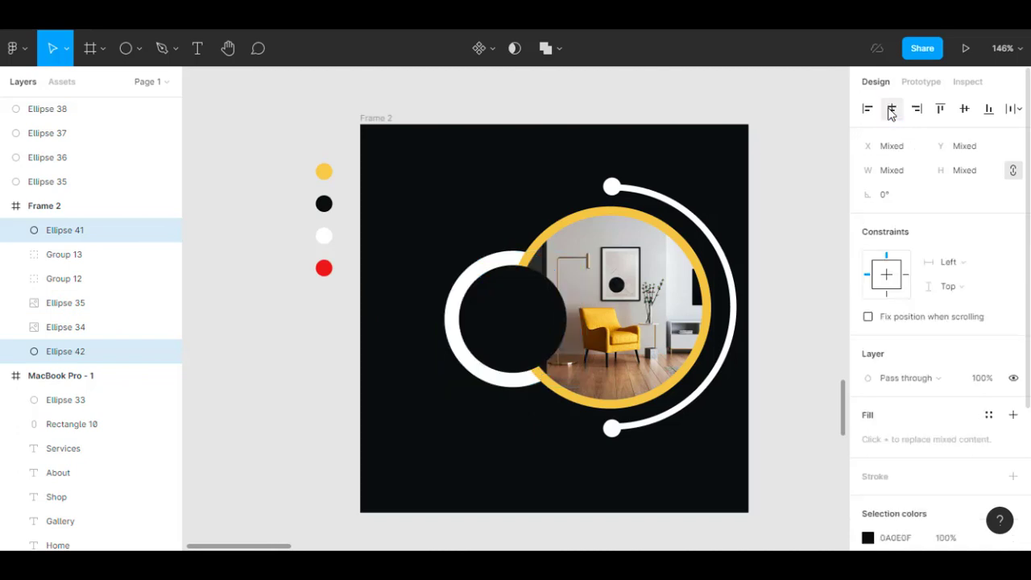
click(964, 110)
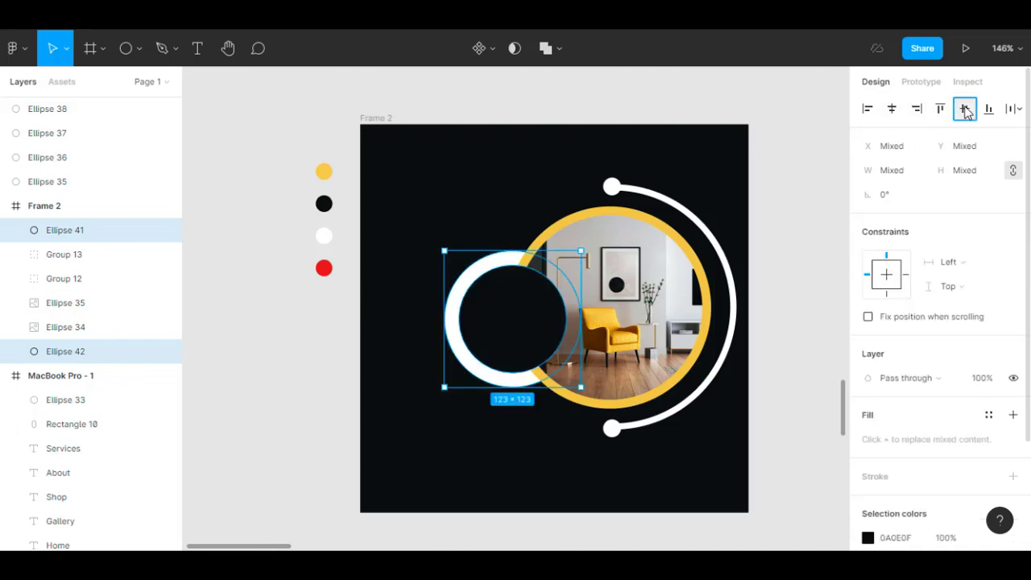
Enlarge the white circle to about 138 × 138, re-center it with the dark circle and shift both slightly down toward the photo
click(485, 272)
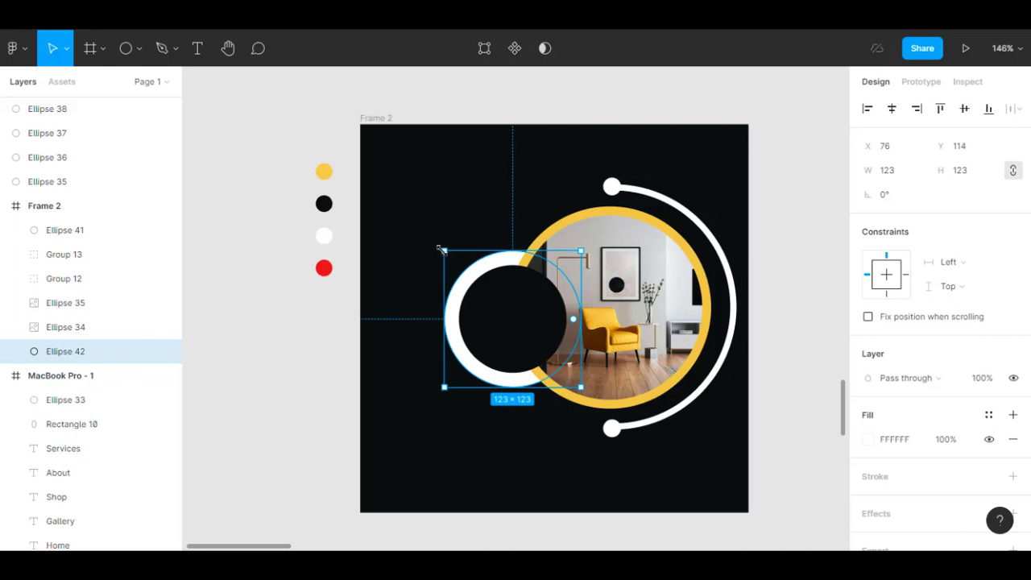
drag(442, 252, 426, 246)
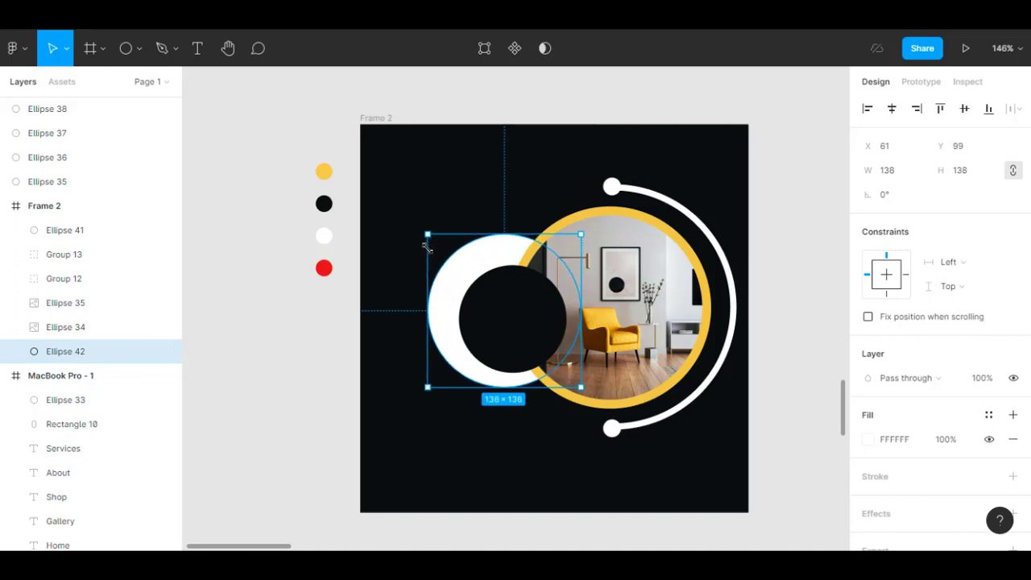
shift+click(501, 304)
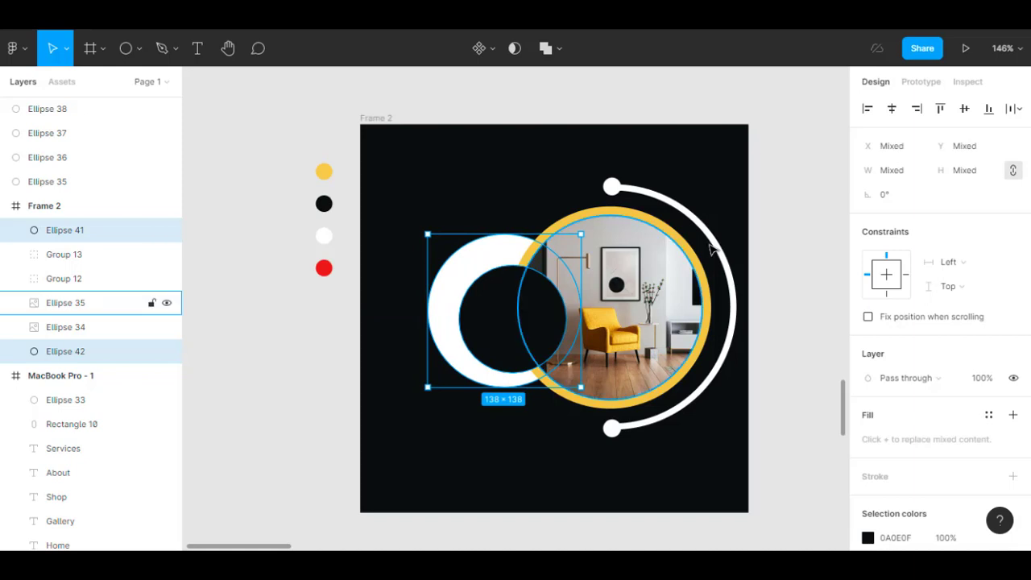
click(965, 108)
click(893, 111)
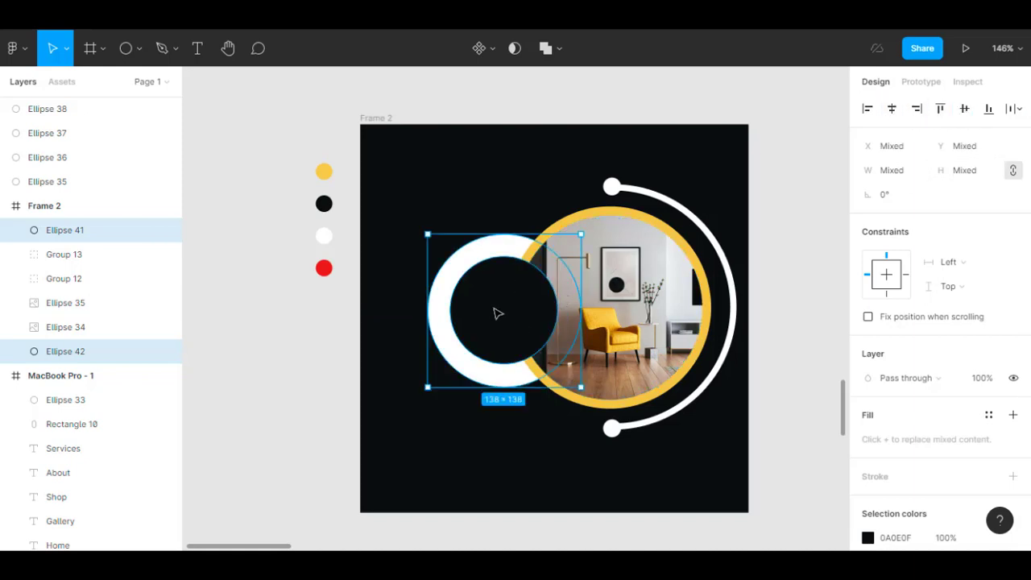
drag(498, 313, 518, 330)
Set the image fill of the yellow-ringed circular photo to Crop mode
click(645, 316)
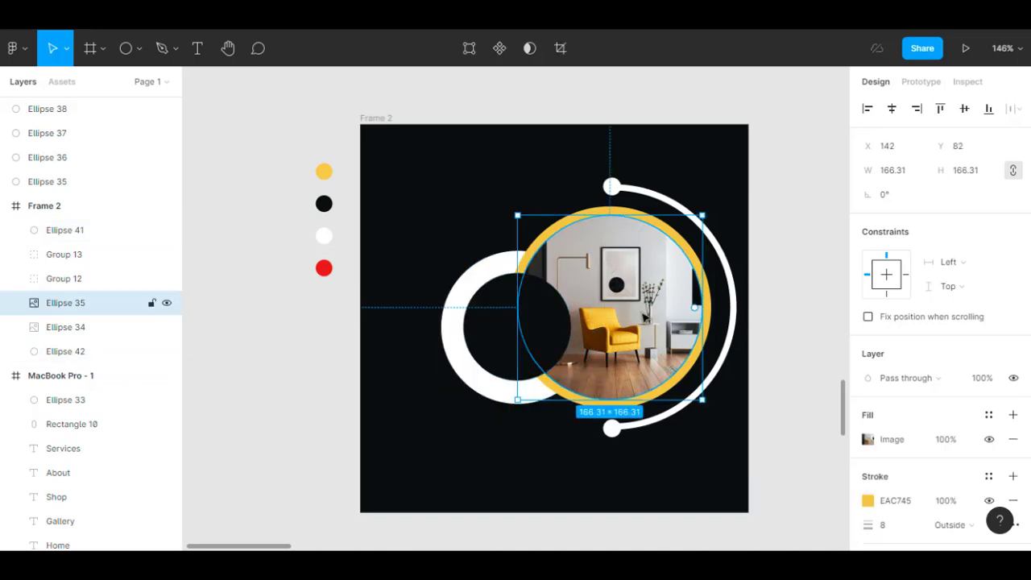
double_click(645, 317)
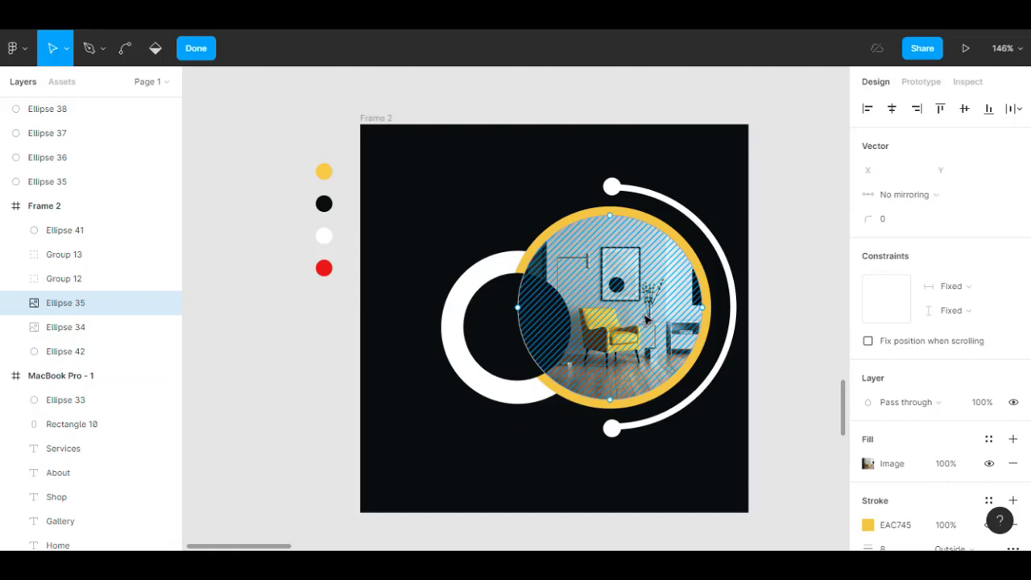
key(Escape)
click(889, 448)
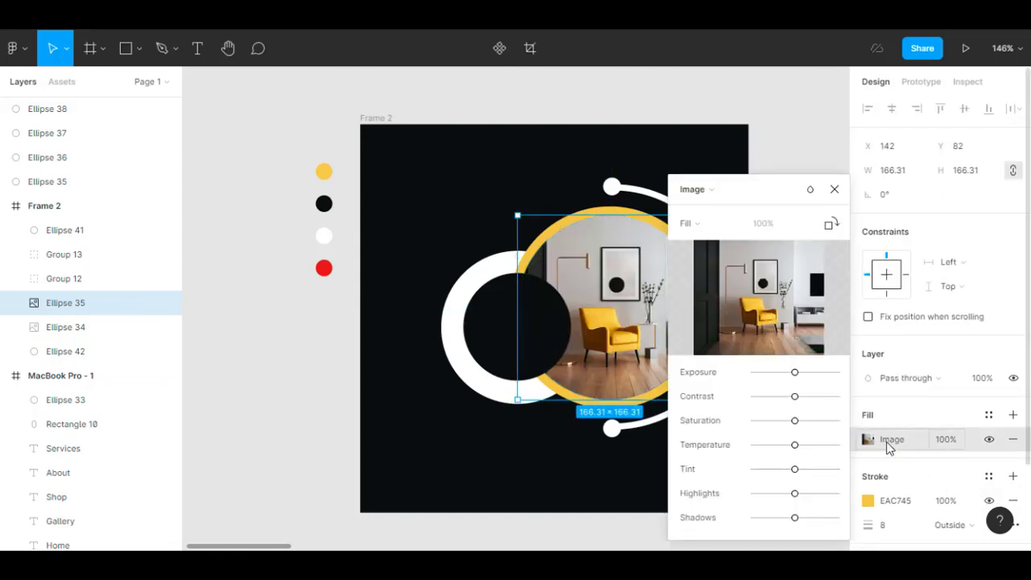
click(869, 442)
click(868, 443)
click(725, 192)
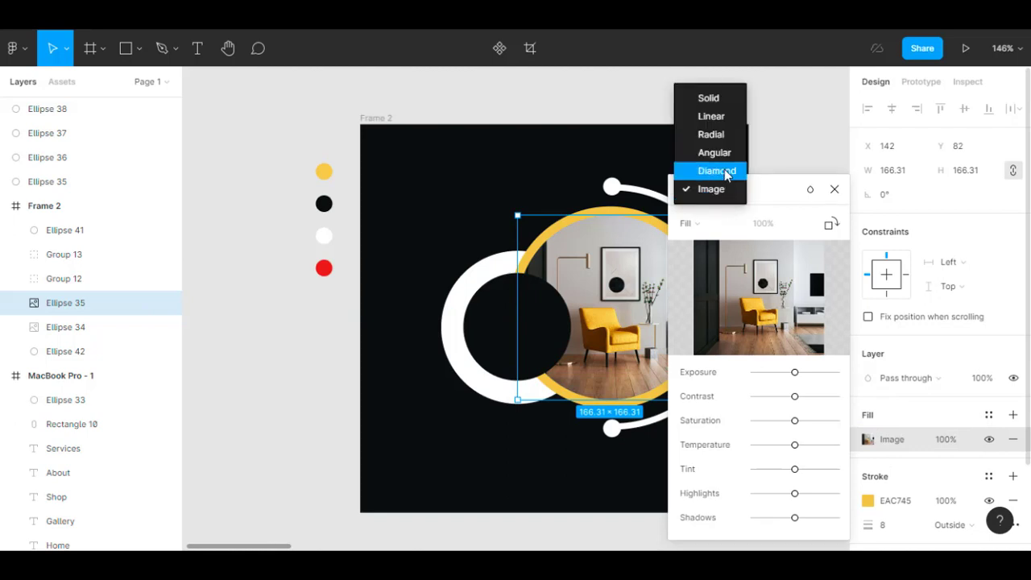
click(705, 226)
click(701, 224)
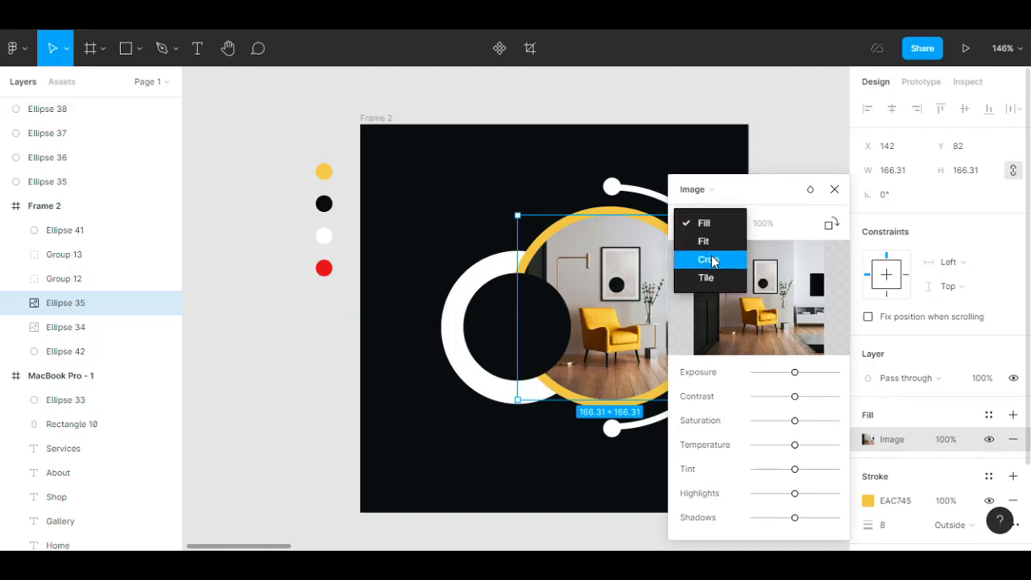
click(711, 259)
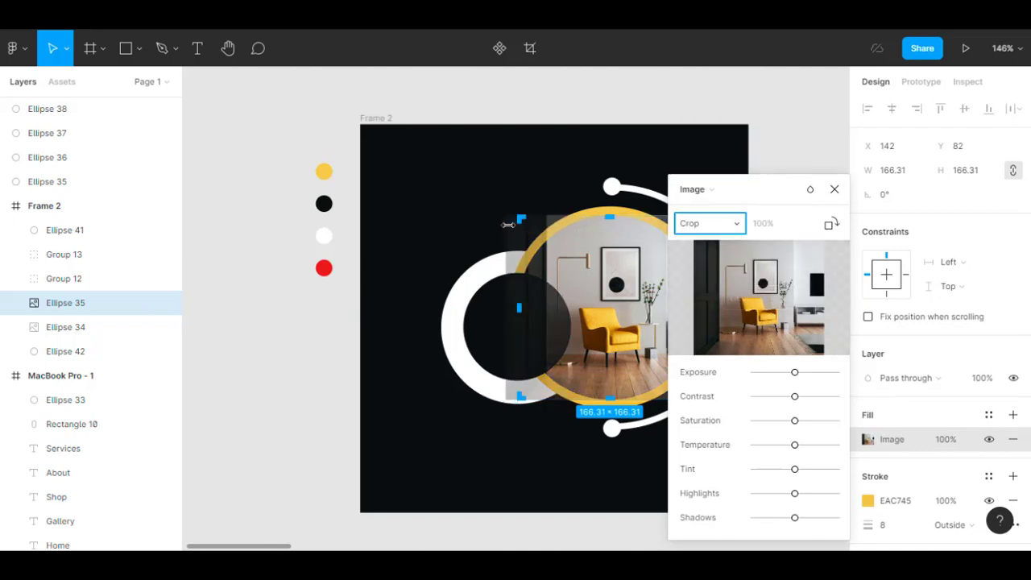
Enlarge and reposition the image inside the circle so the yellow armchair is framed near the center, and apply the crop
drag(509, 224, 438, 211)
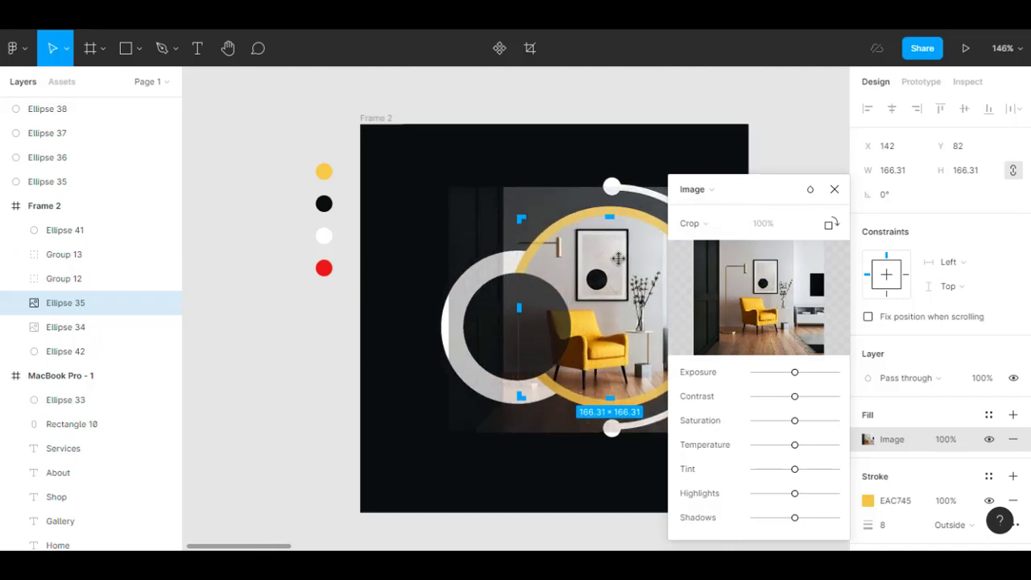
drag(618, 258, 647, 253)
drag(807, 195, 950, 213)
drag(596, 301, 596, 298)
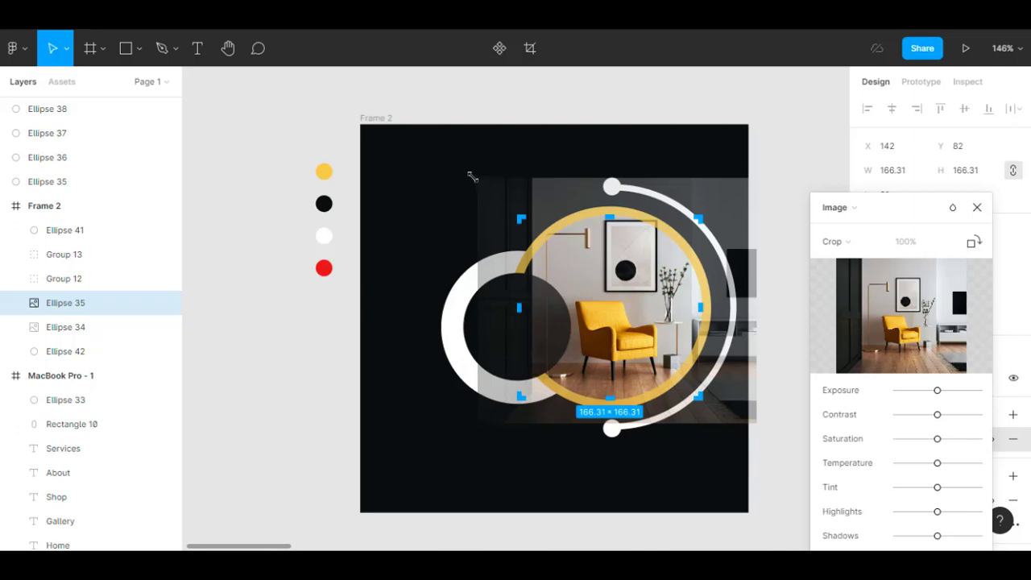
drag(472, 176, 466, 167)
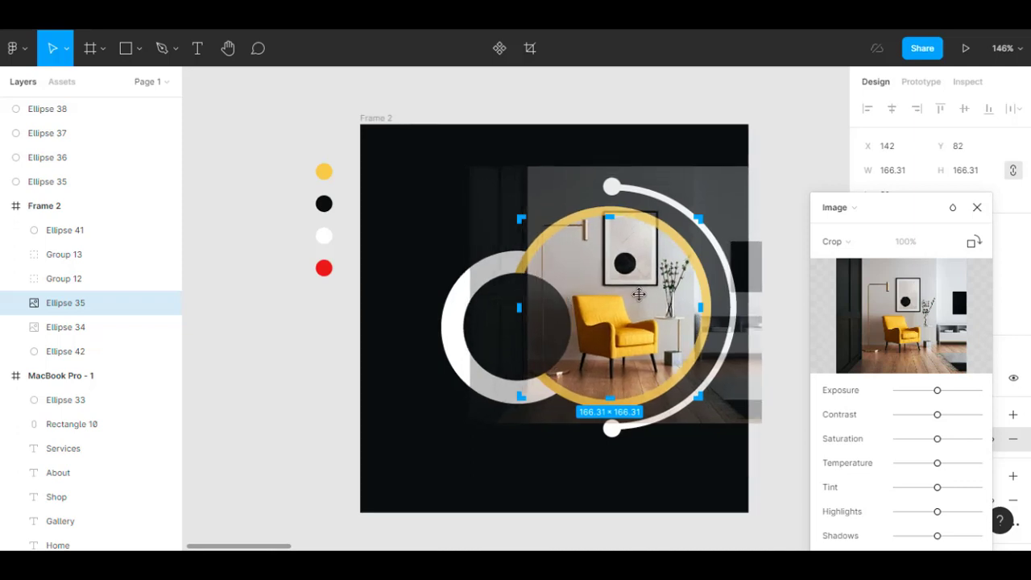
key(Return)
click(789, 134)
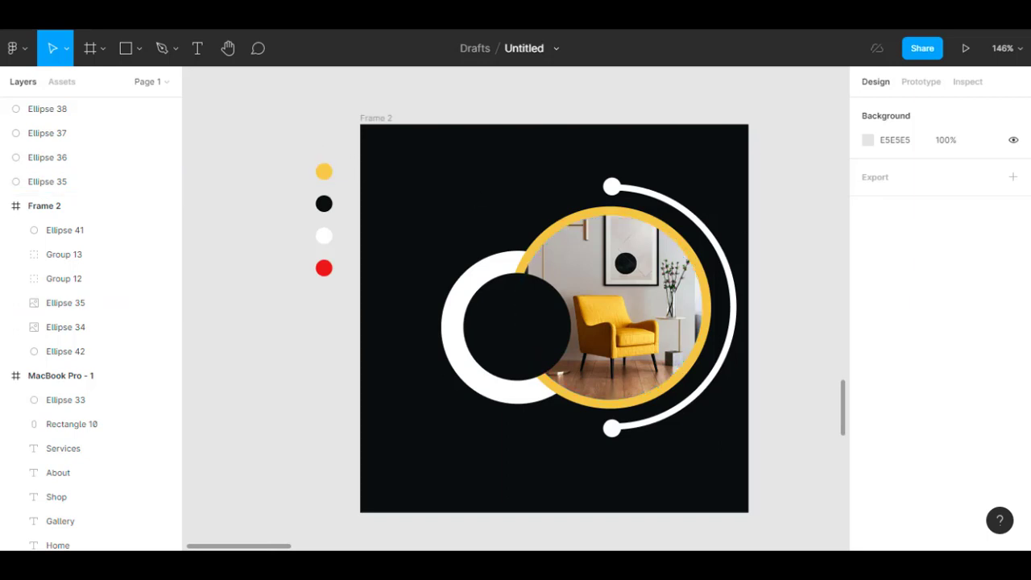
Draw a small circle about 9 × 9 just below the junction of the white and yellow rings, at about X 175, Y 251
click(137, 50)
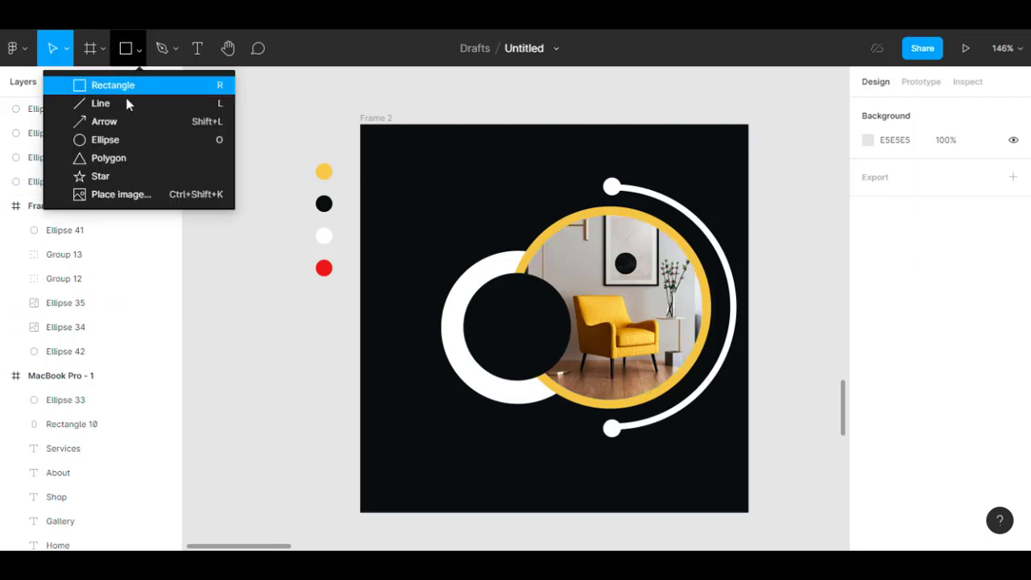
click(103, 141)
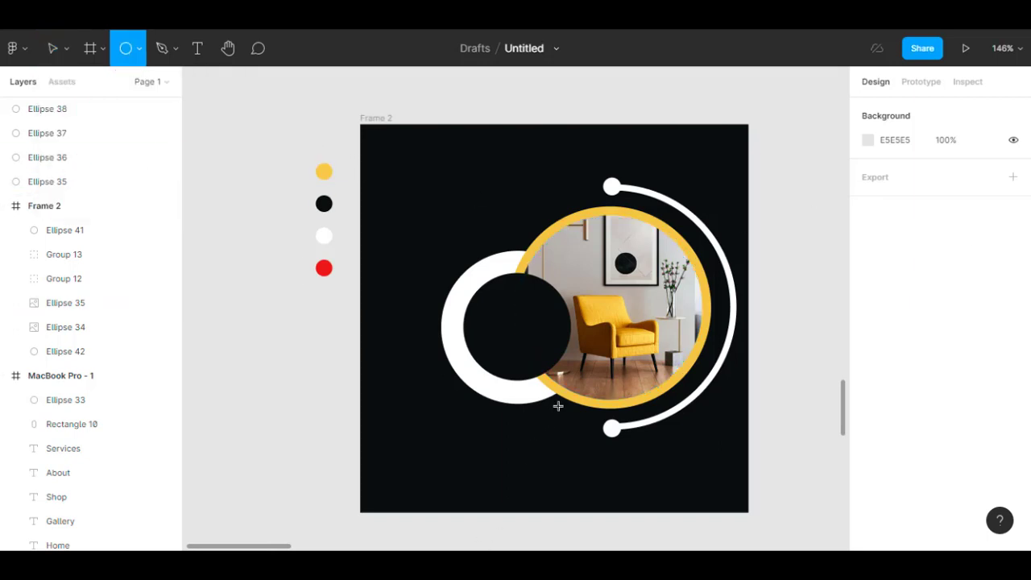
drag(557, 403, 567, 416)
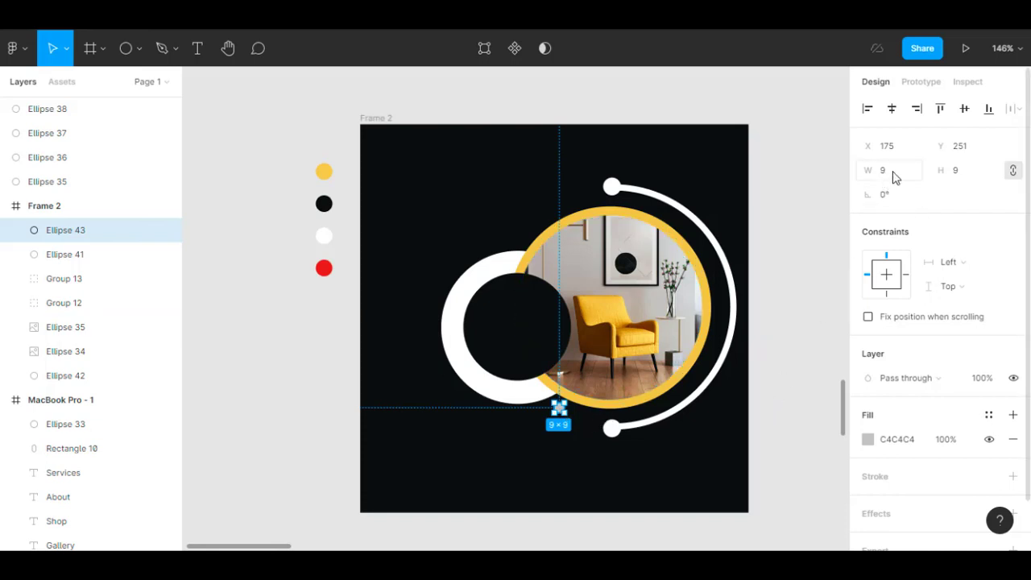
click(758, 369)
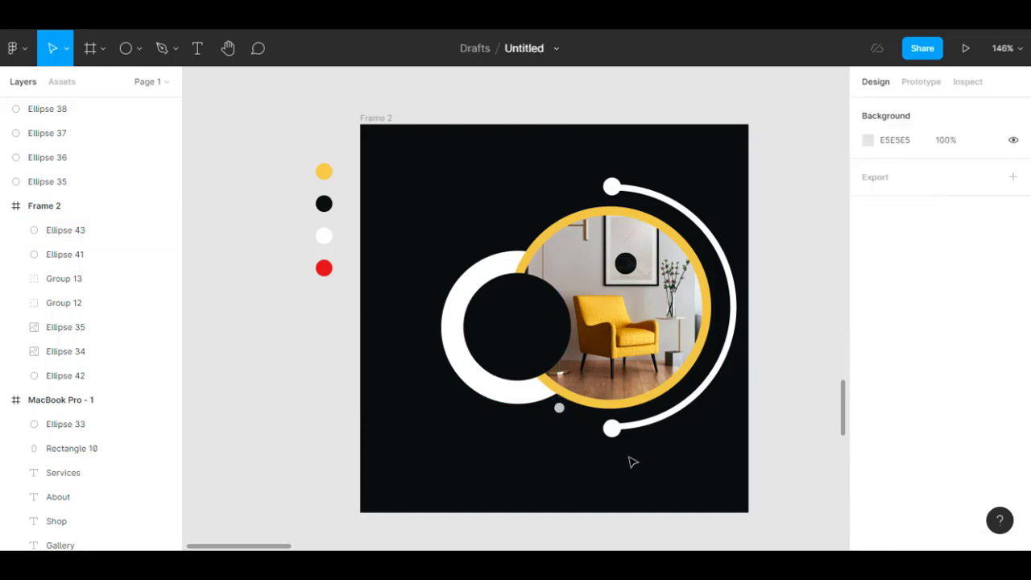
Fill the small 9 × 9 circle with the document's yellow EAC745
click(559, 409)
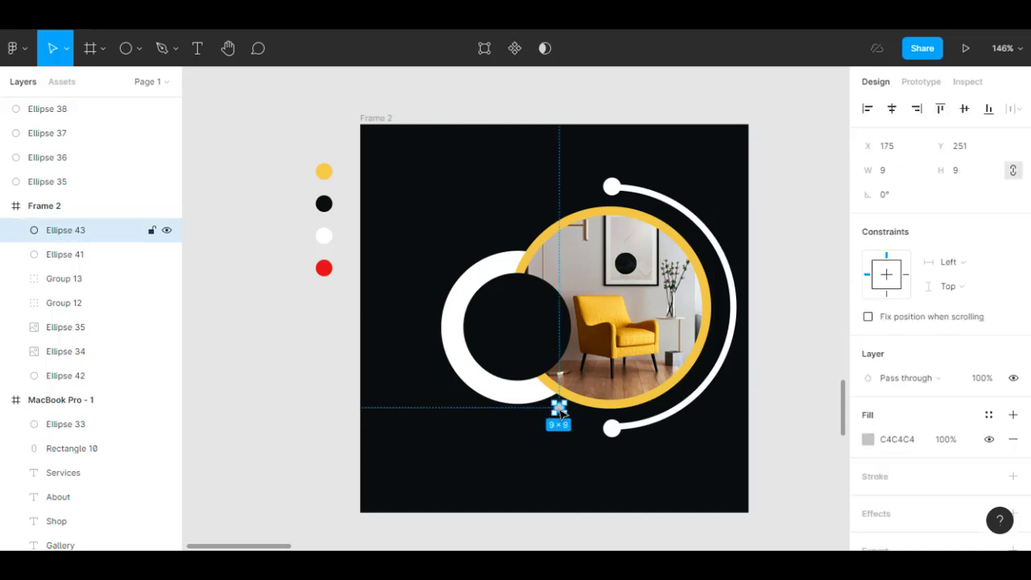
click(868, 440)
click(685, 479)
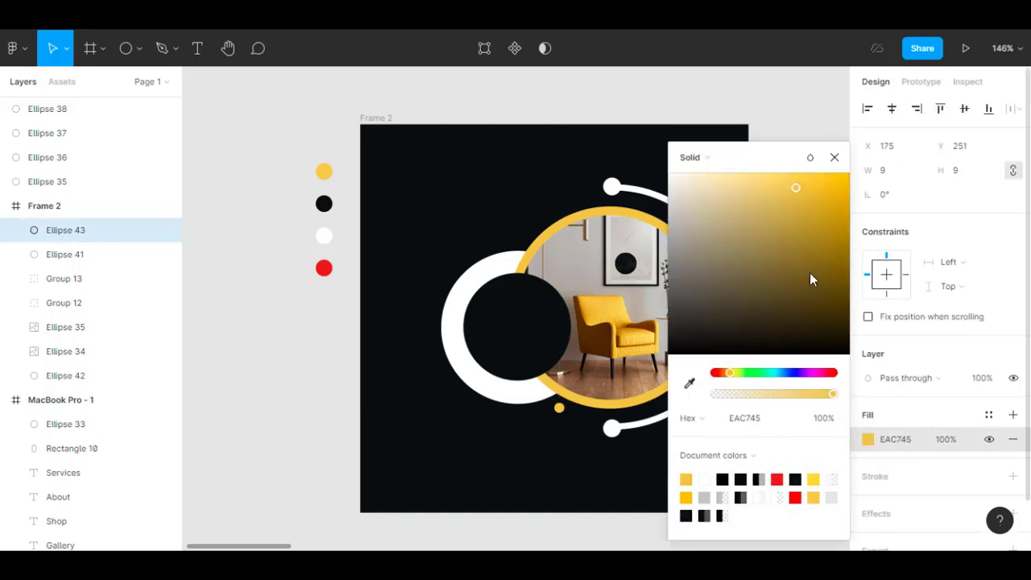
Duplicate the small yellow dot into a row of three near the frame's lower-right corner, at X 282, 295 and 308, Y 323
click(834, 158)
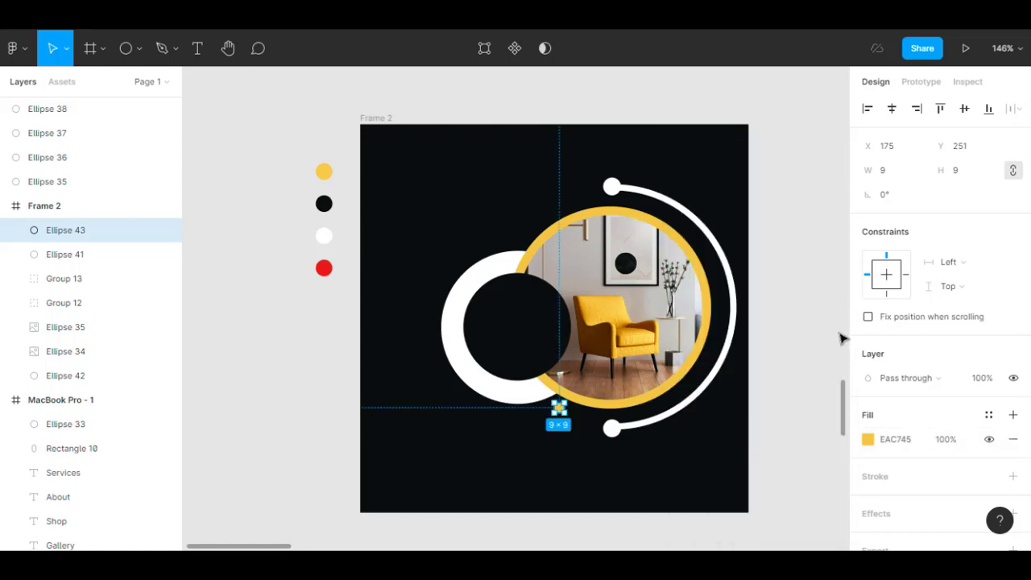
key(ctrl+d)
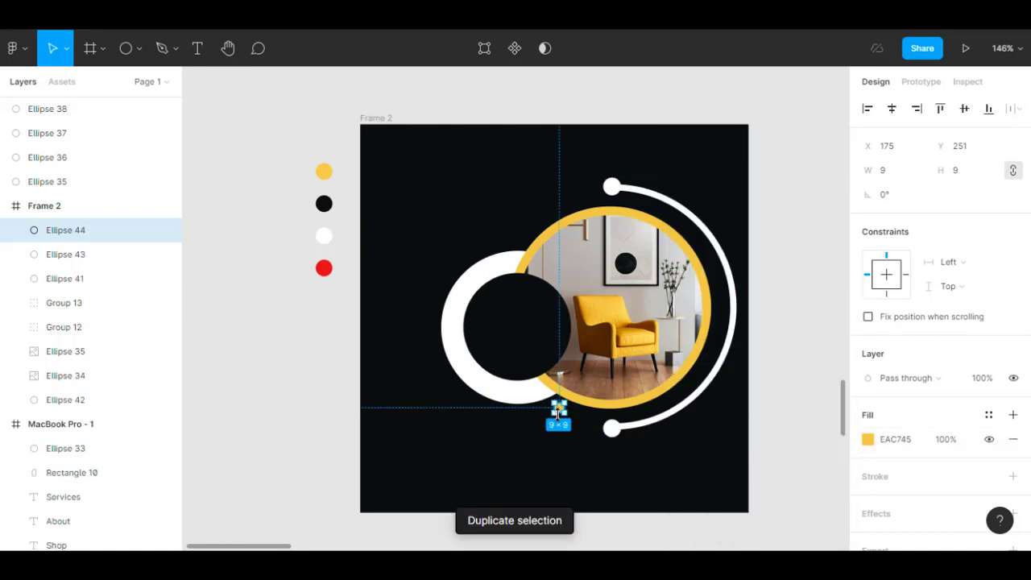
drag(562, 409, 682, 493)
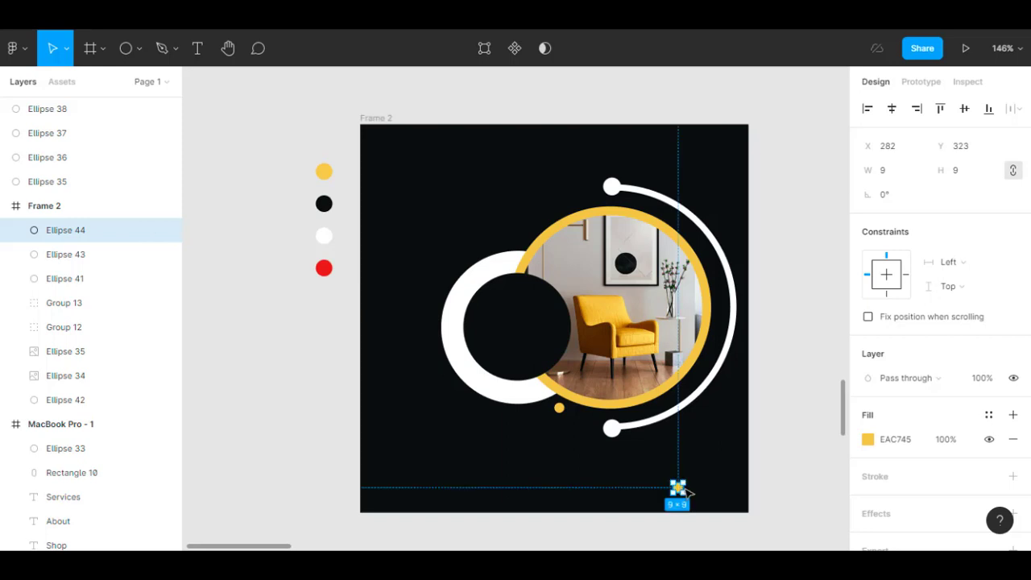
key(ctrl+d)
drag(796, 516, 691, 441)
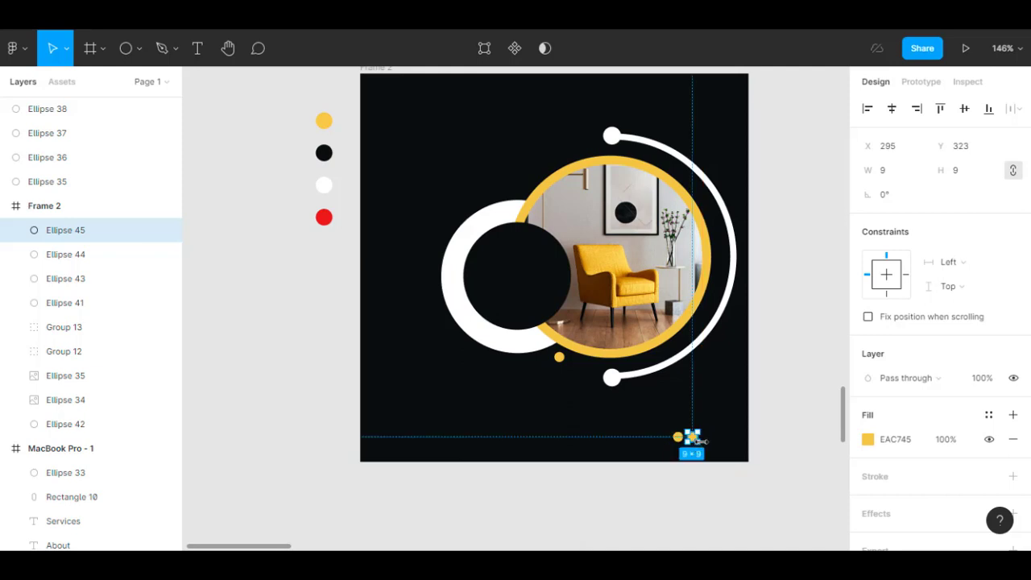
key(ctrl+d)
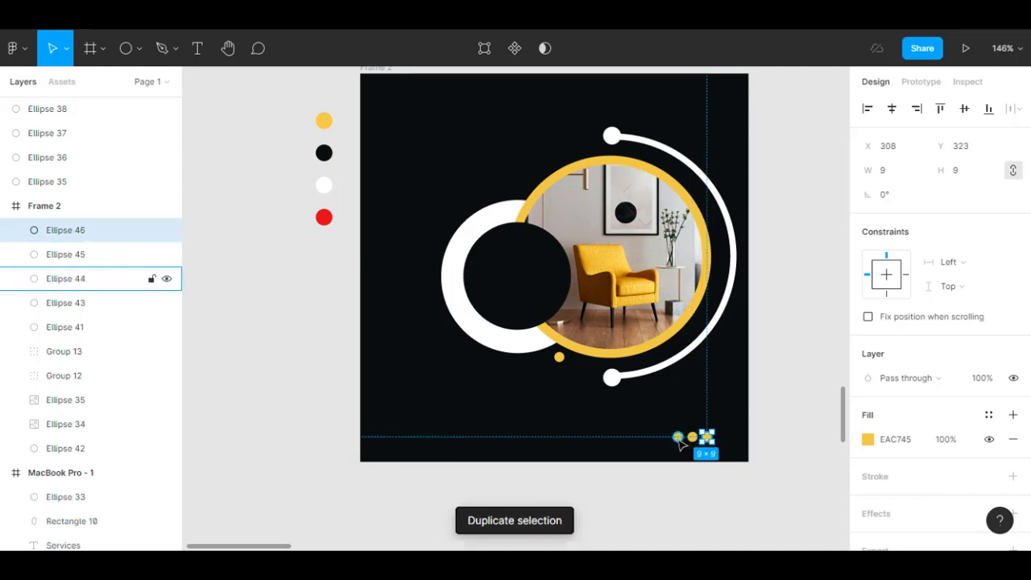
Set the horizontal spacing between the three yellow dots in the lower-right row to 3
shift+click(678, 439)
shift+click(692, 437)
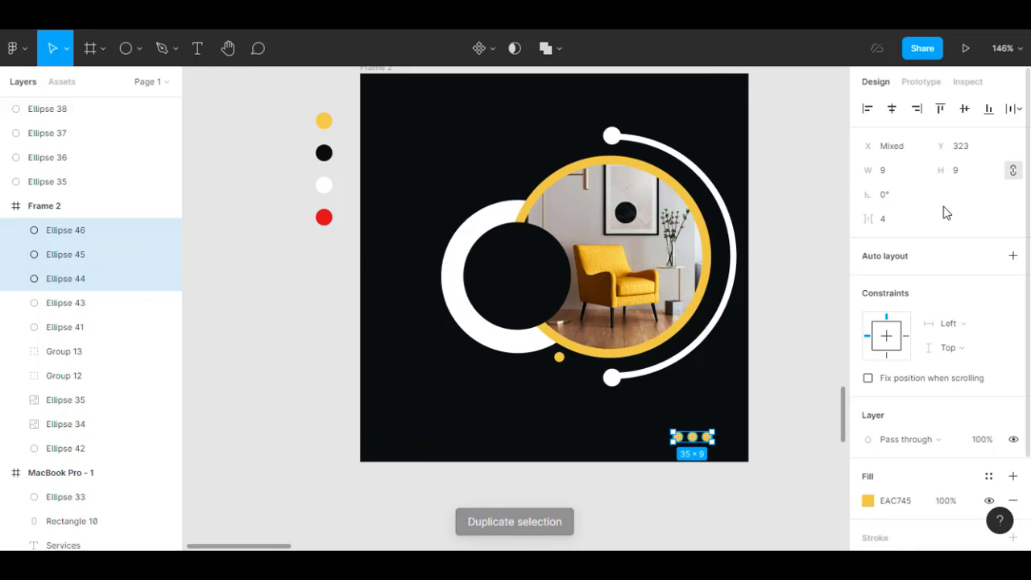
click(906, 222)
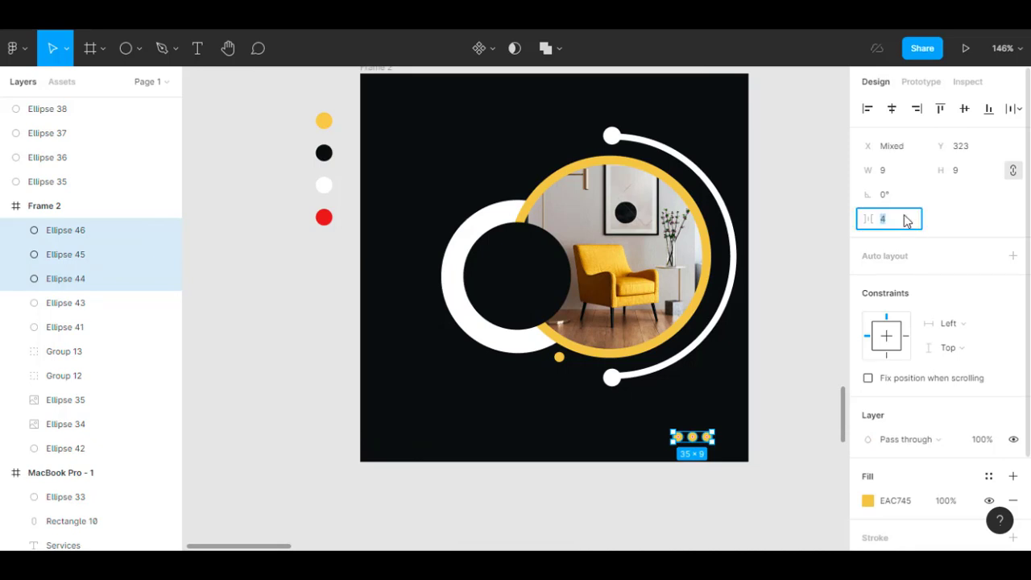
text(3)
key(Return)
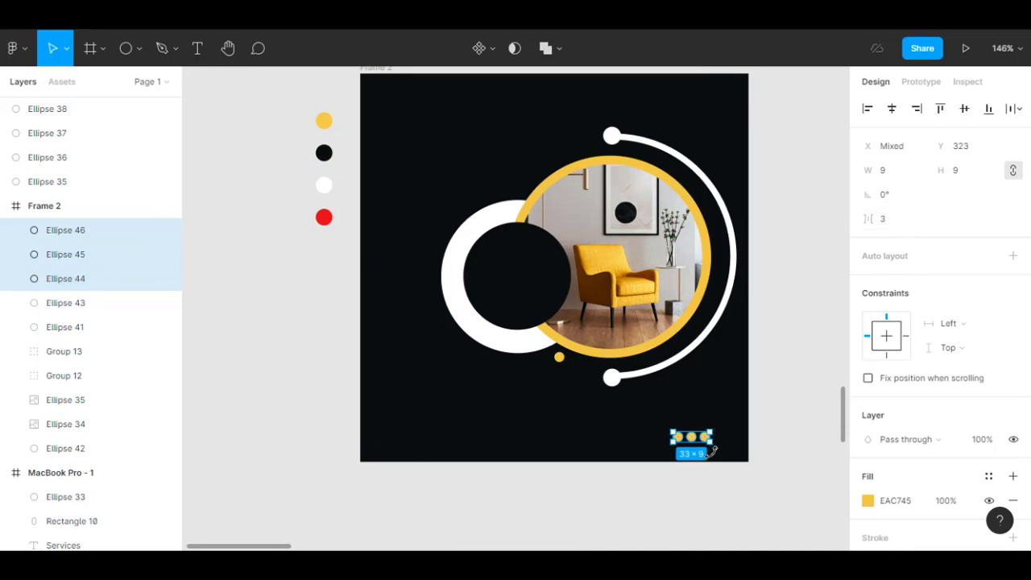
Duplicate the row of three yellow dots and place the copy directly above it near the frame's top edge, at Y 22
key(ctrl+d)
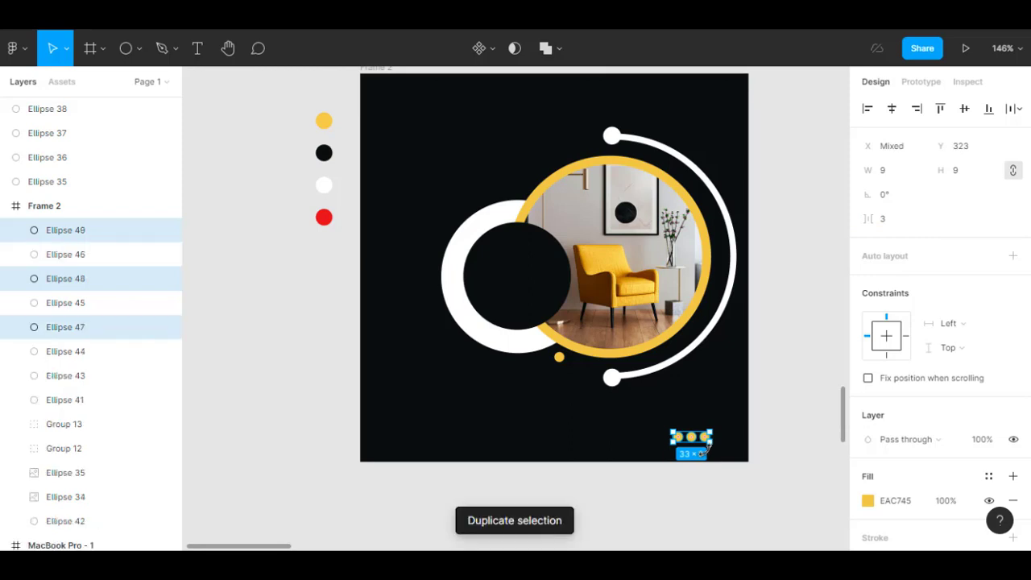
drag(705, 444, 702, 106)
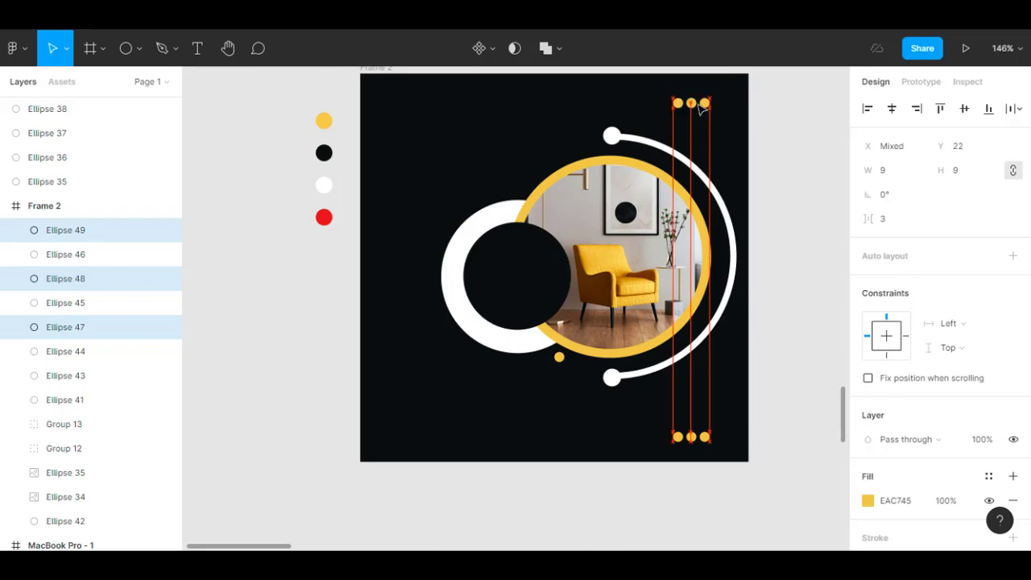
click(830, 170)
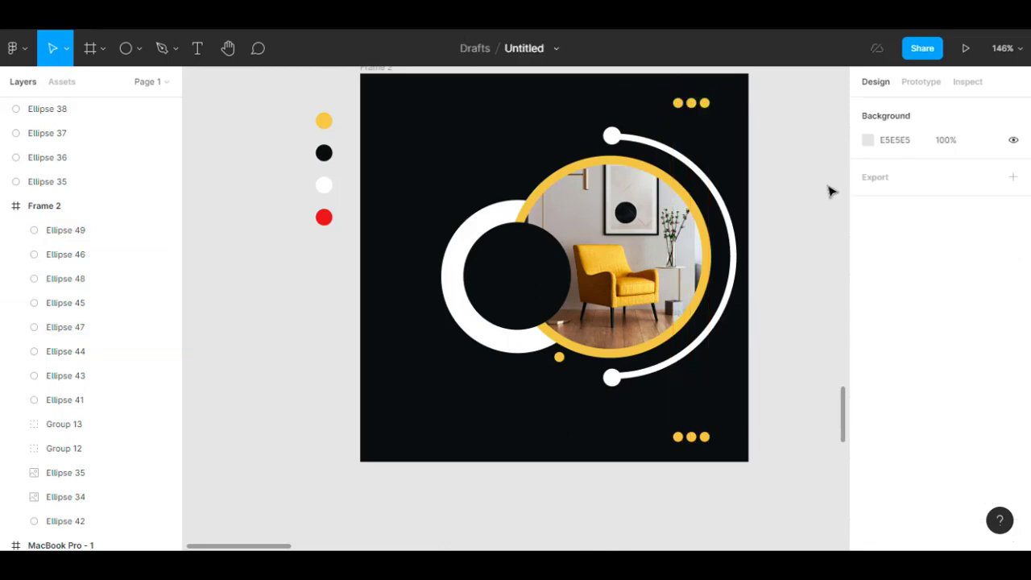
Lower the fill opacity of the white 138 × 138 circle behind the dark circle to 41%
scroll(444, 377, up, 2)
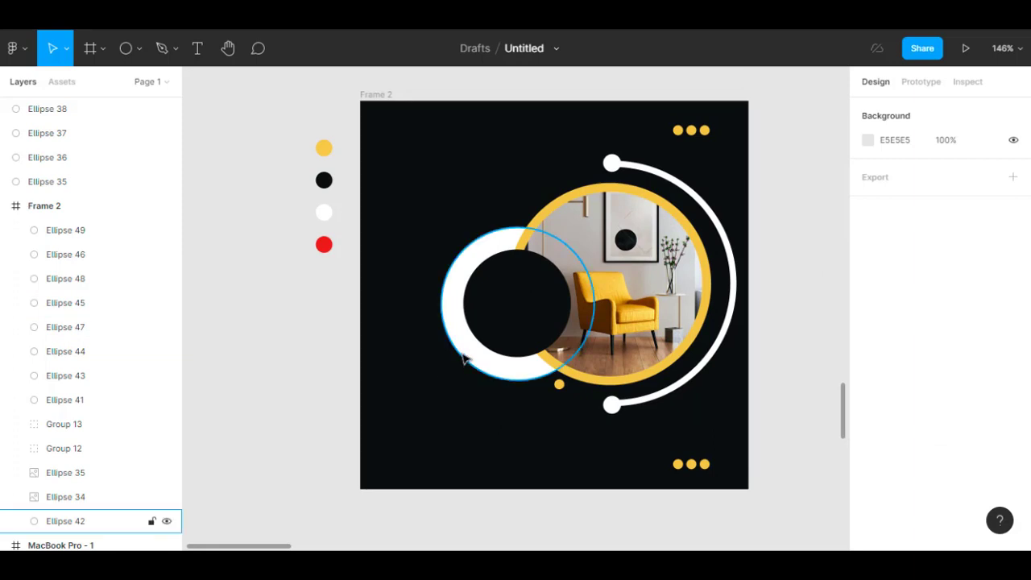
click(465, 360)
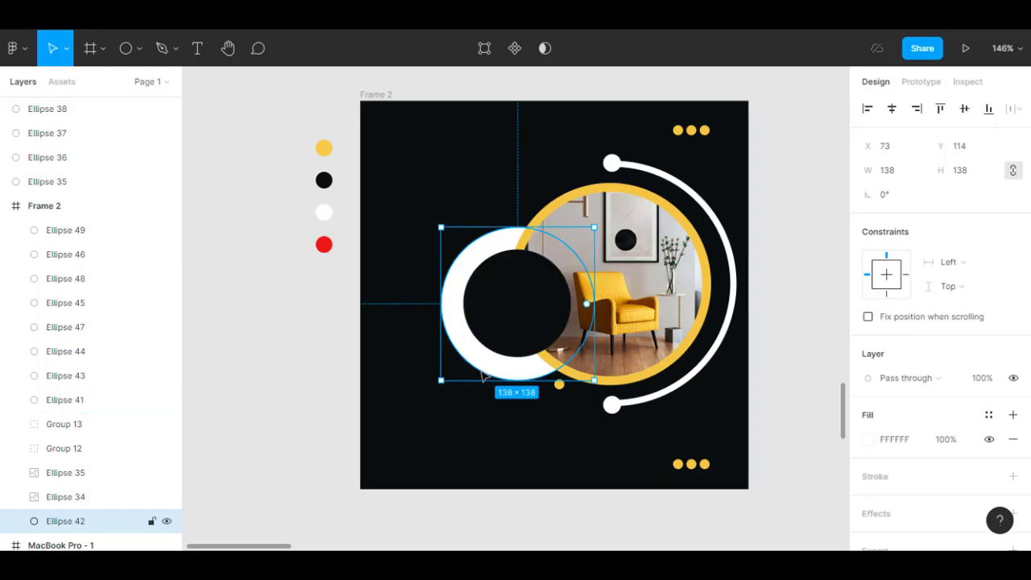
click(869, 440)
drag(793, 395, 764, 396)
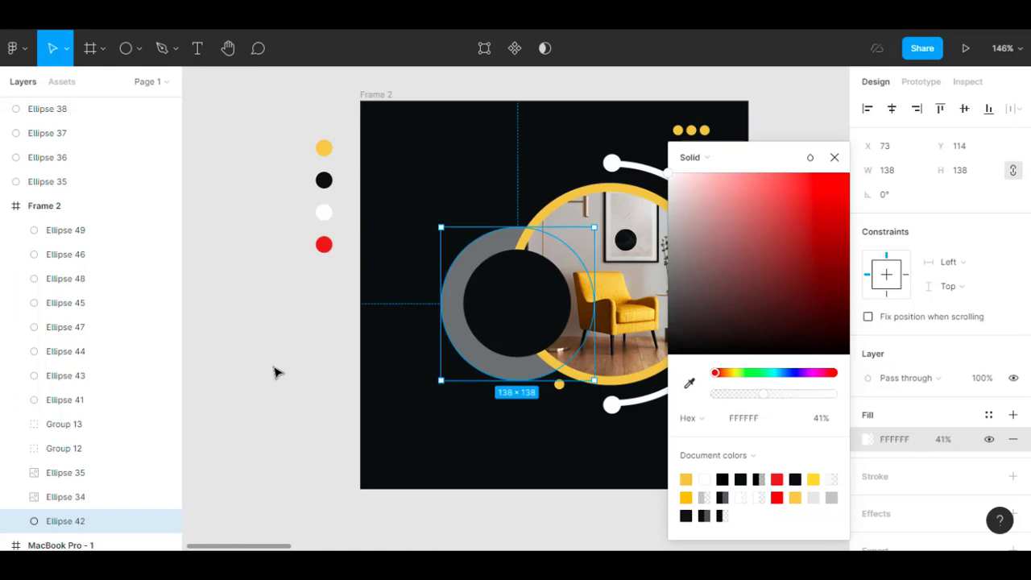
click(274, 372)
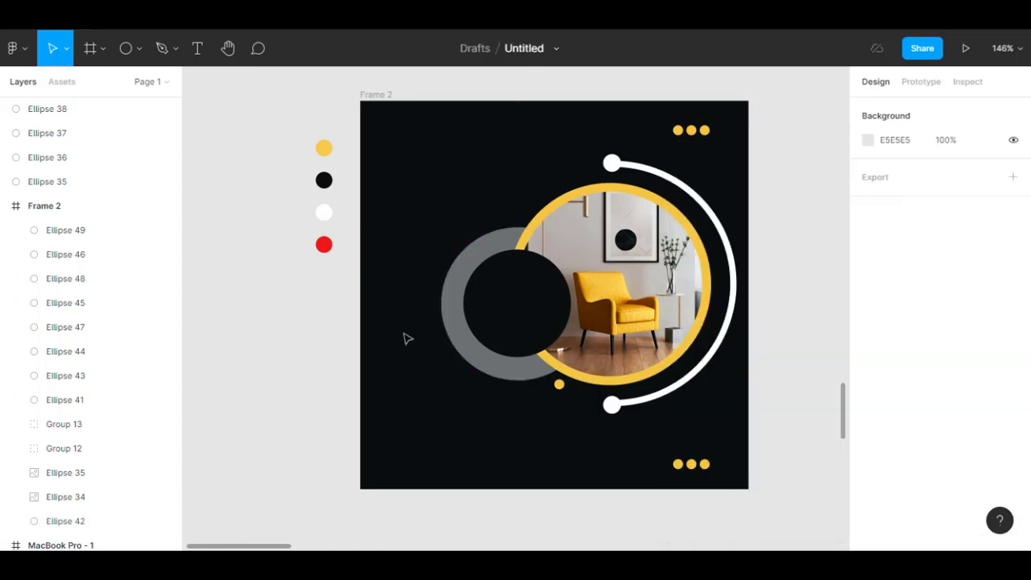
Draw a rectangle at X 38, Y 268 below the grey ring and set its size to 100 × 25
click(137, 52)
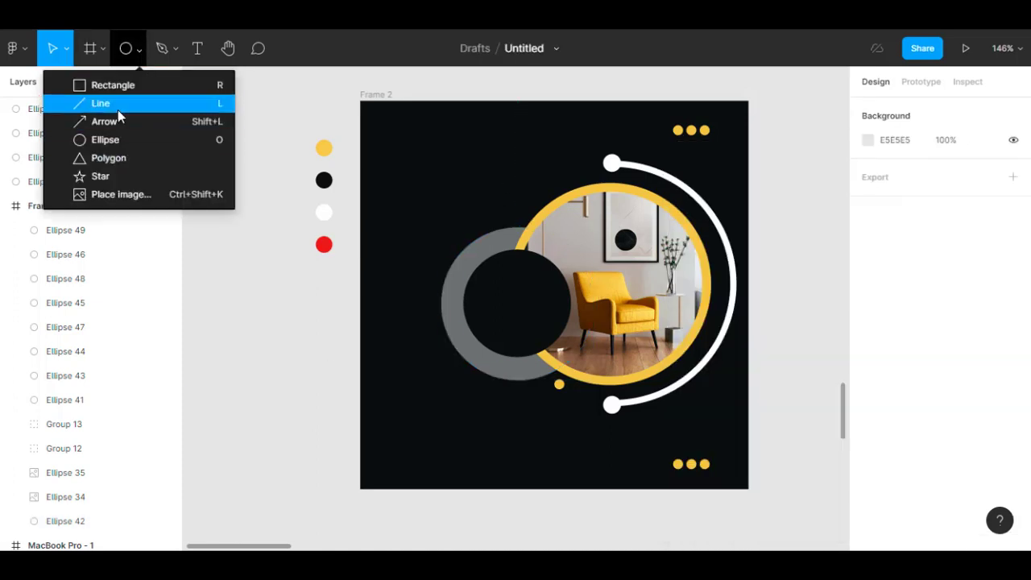
click(115, 86)
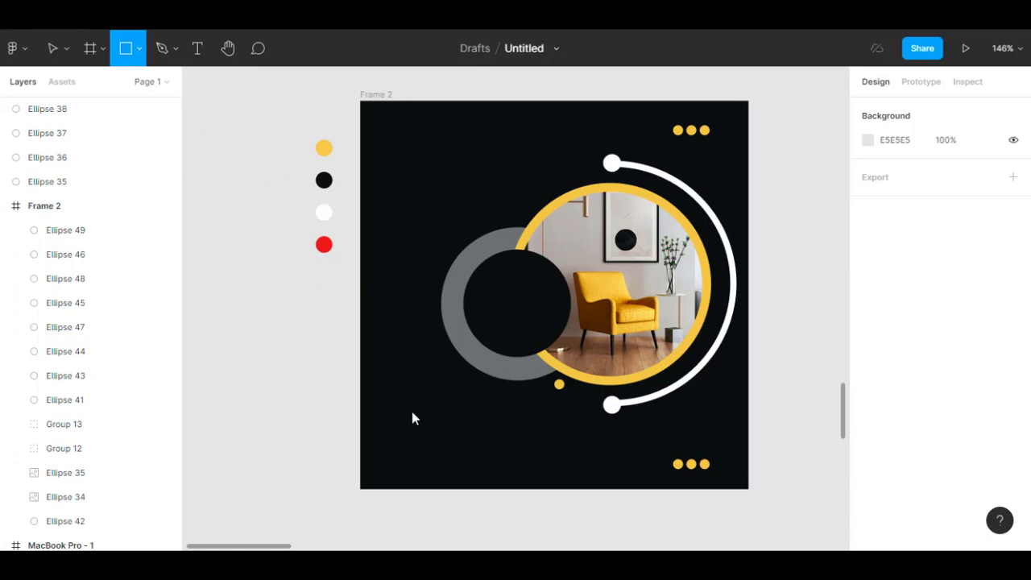
mouse_move(402, 398)
mouse_down()
mouse_move(444, 430)
mouse_move(478, 427)
mouse_up()
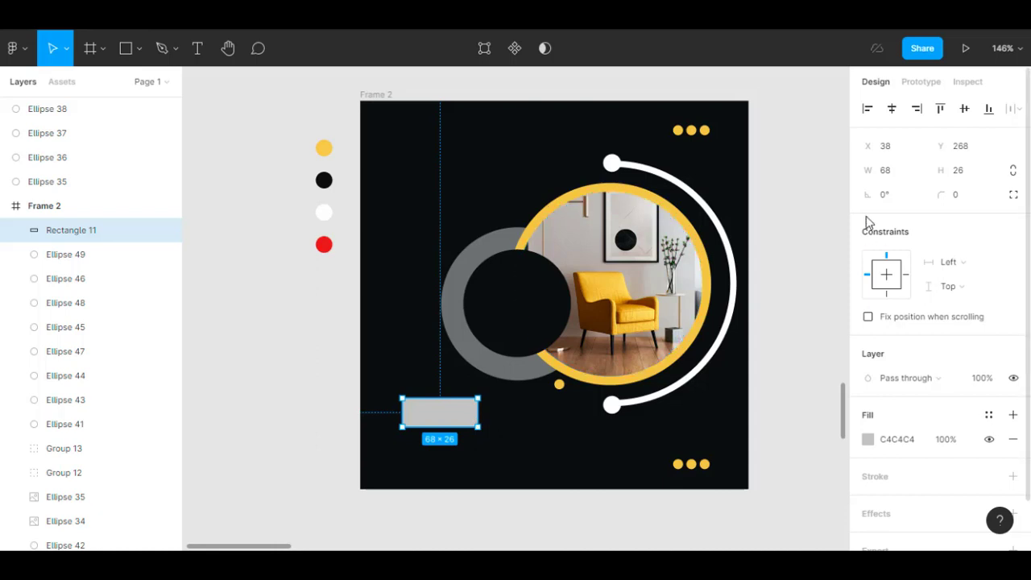
click(901, 177)
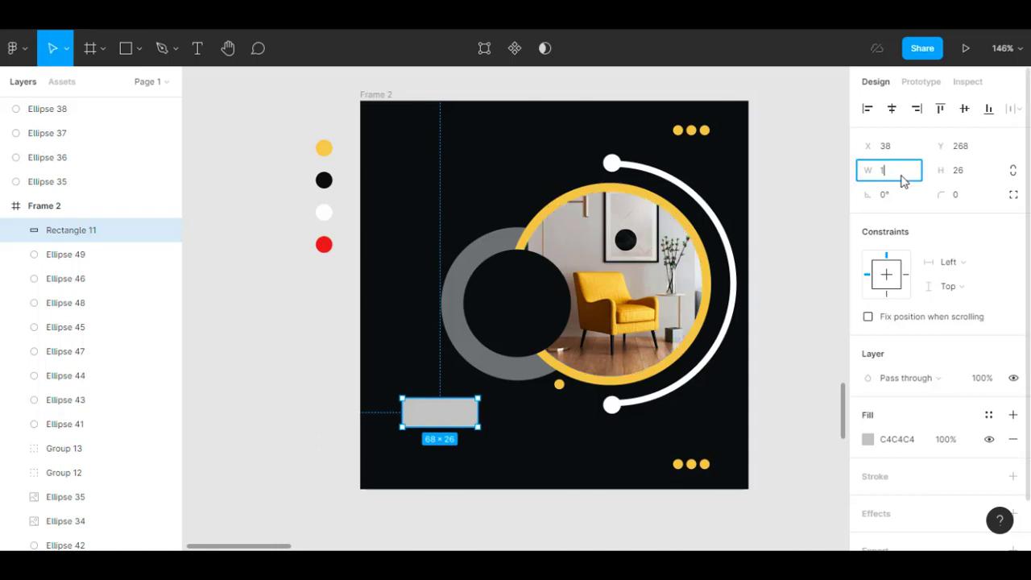
key(Tab)
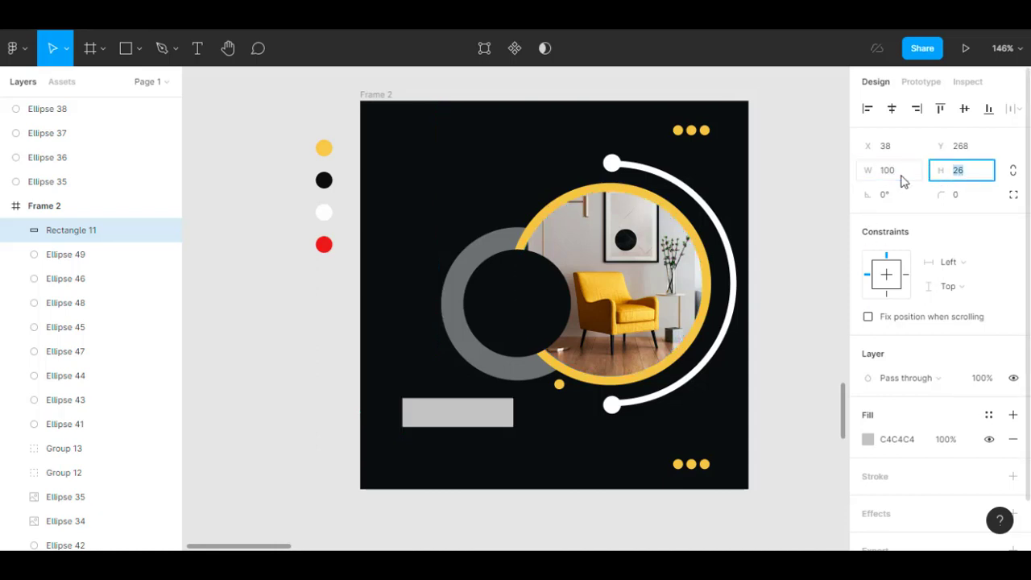
key(Return)
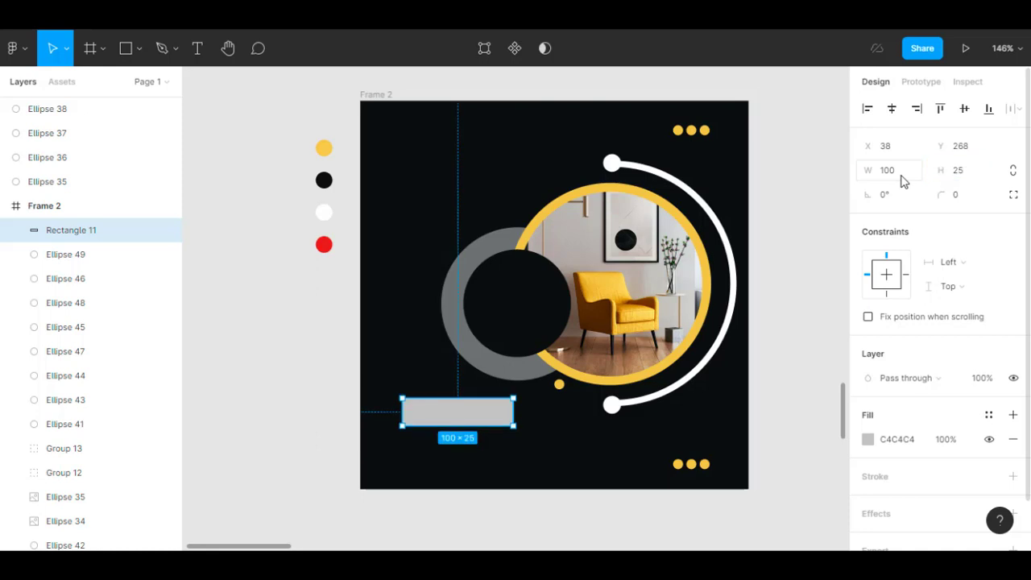
Round the rectangle's corners with a radius of 50 and fill it with the document's yellow EAC745
click(966, 198)
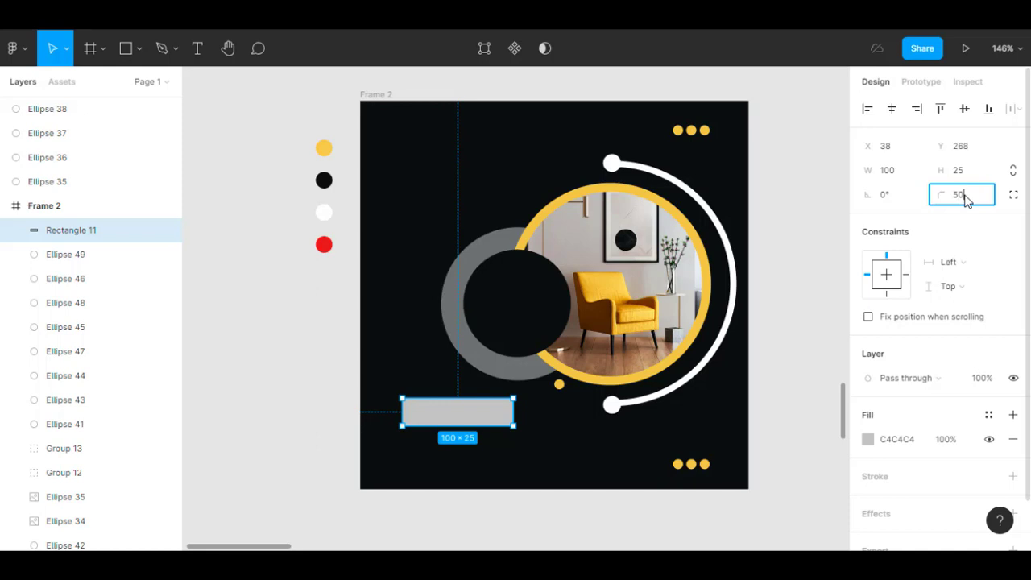
text(50)
key(Return)
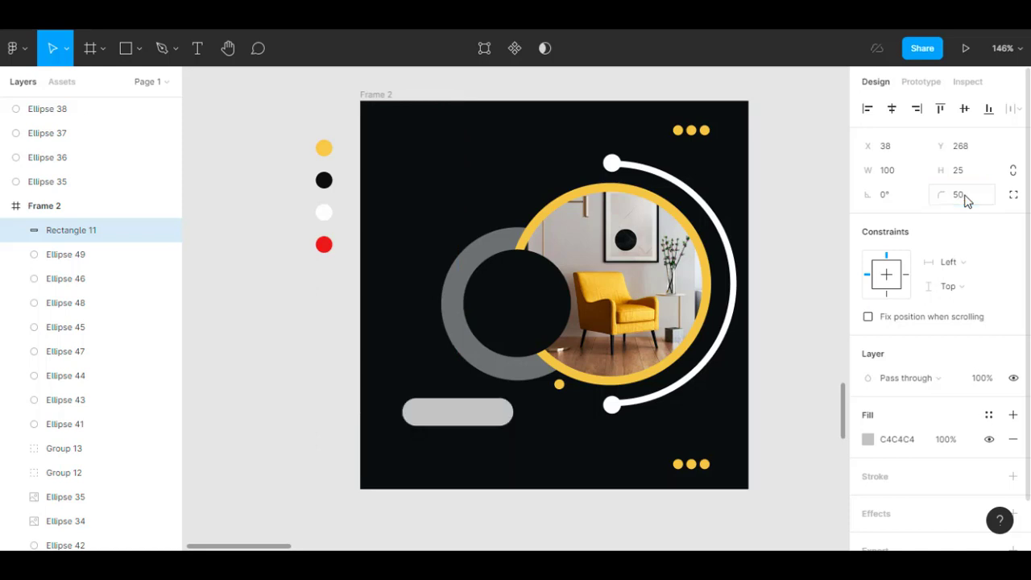
click(869, 441)
click(686, 479)
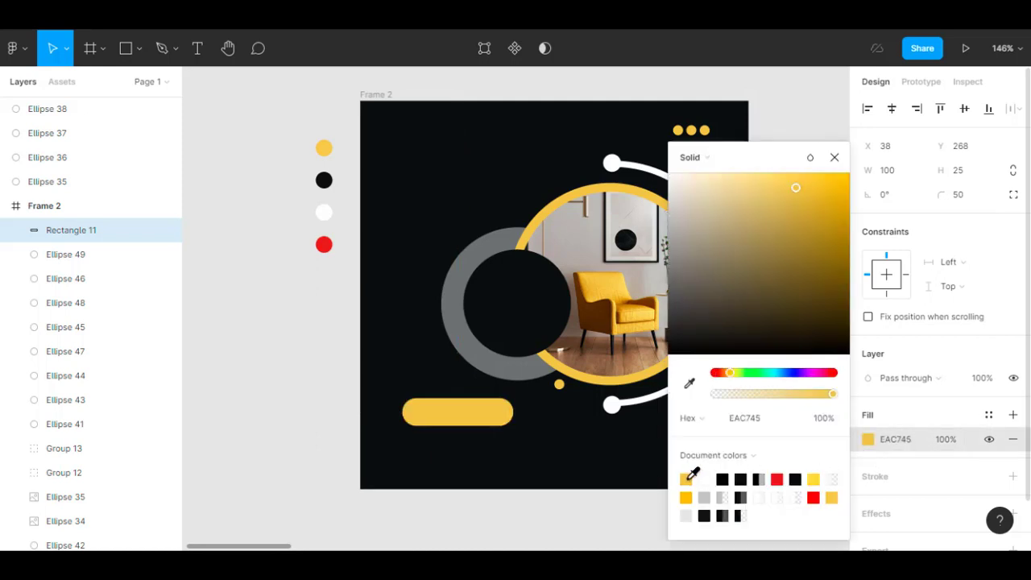
click(835, 157)
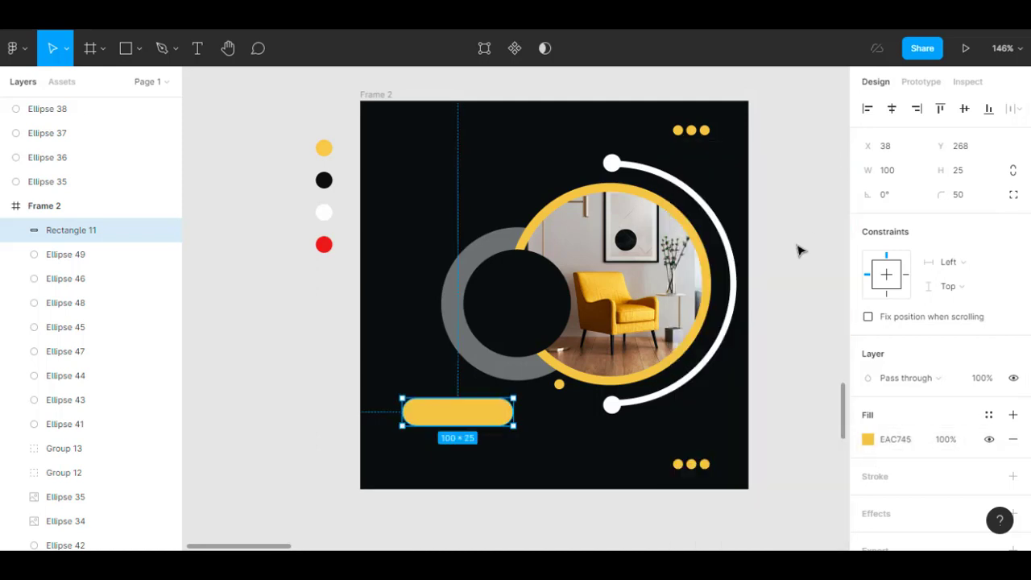
click(800, 251)
Add the text "SHOP NOW" on the yellow rounded button
click(197, 49)
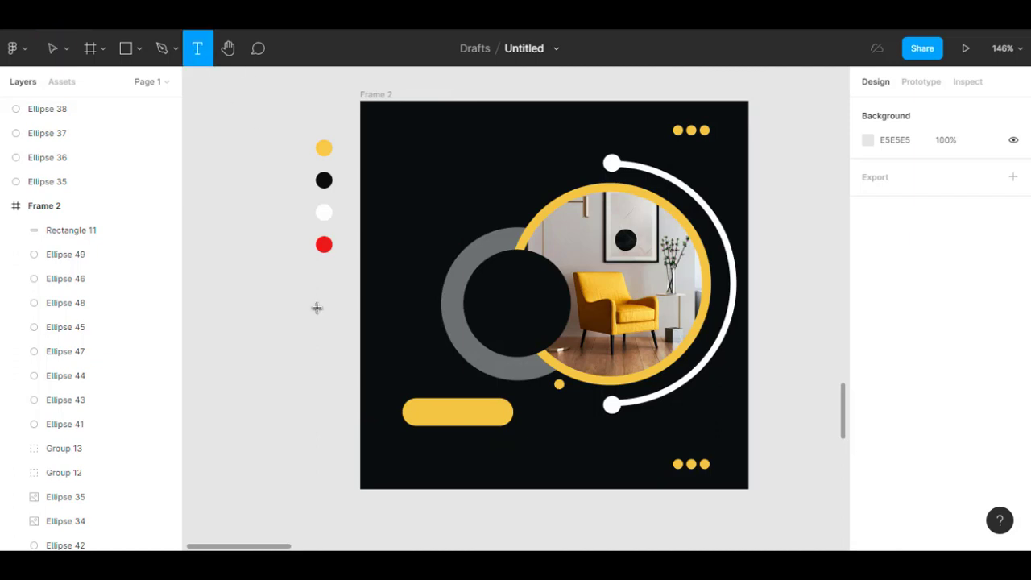
click(420, 413)
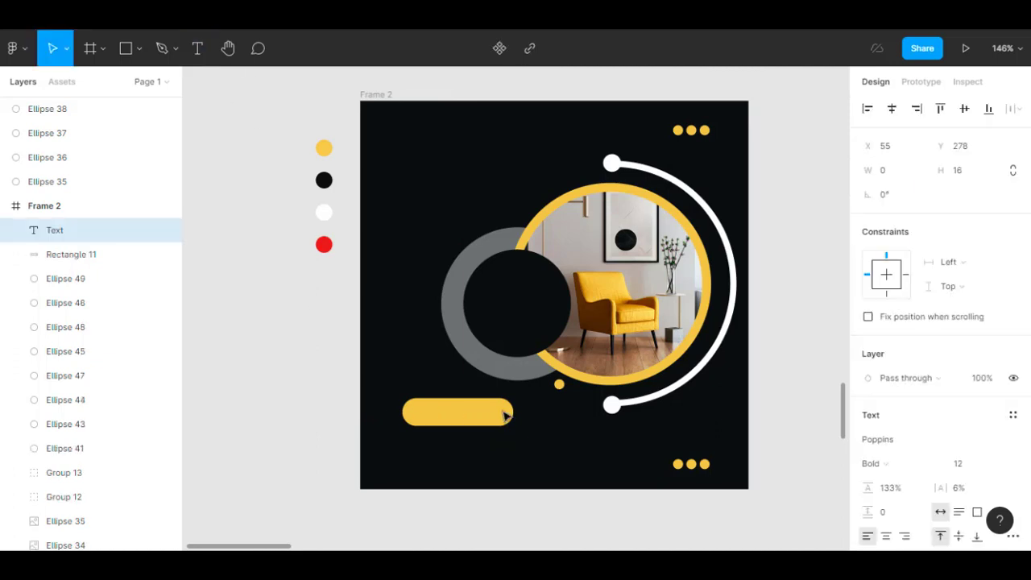
text(Sh)
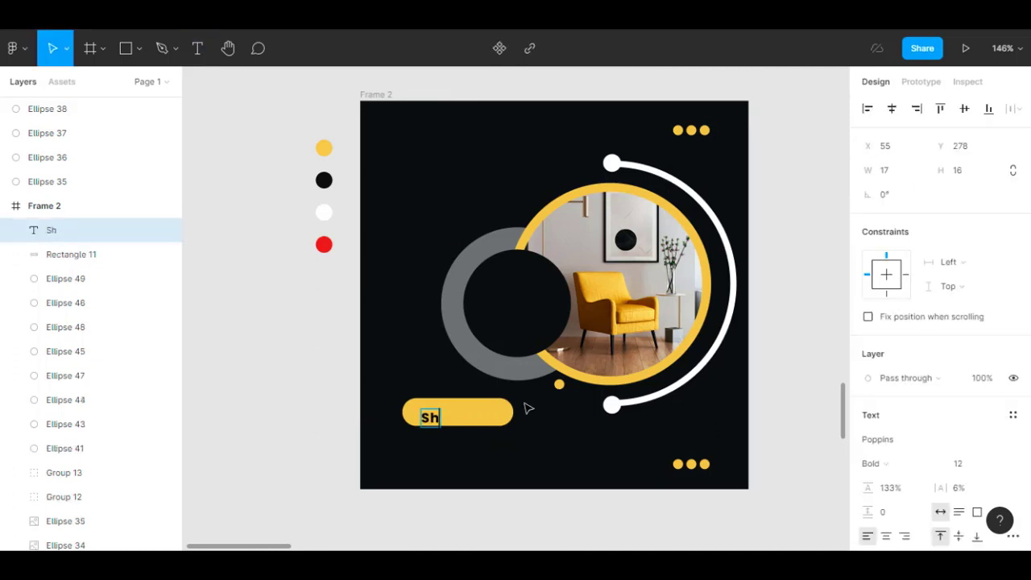
key(BackSpace)
text(HOP)
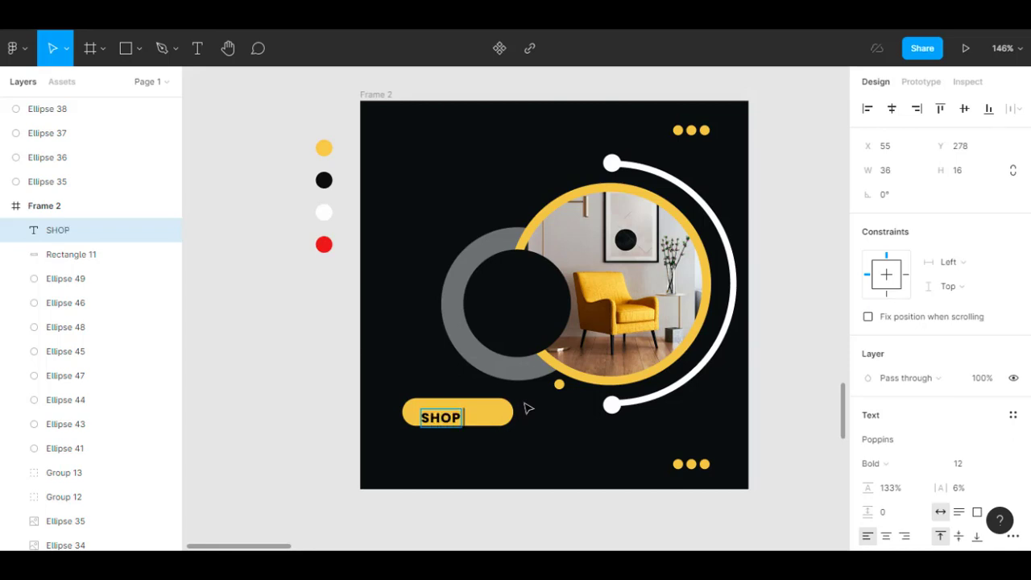
text( NOW)
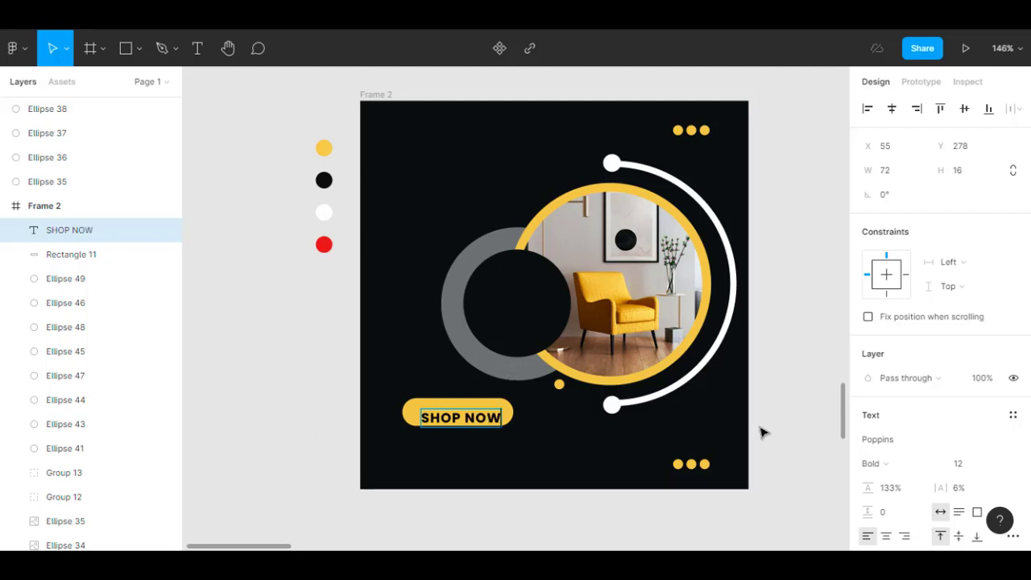
key(Escape)
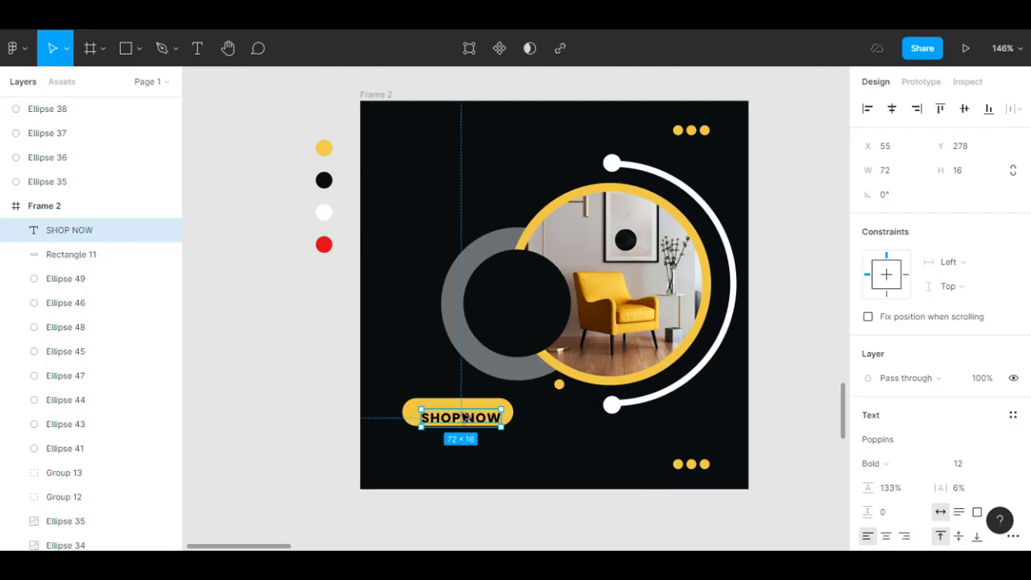
Move the SHOP NOW text to the middle of the yellow button and align their vertical centers
drag(464, 417, 461, 413)
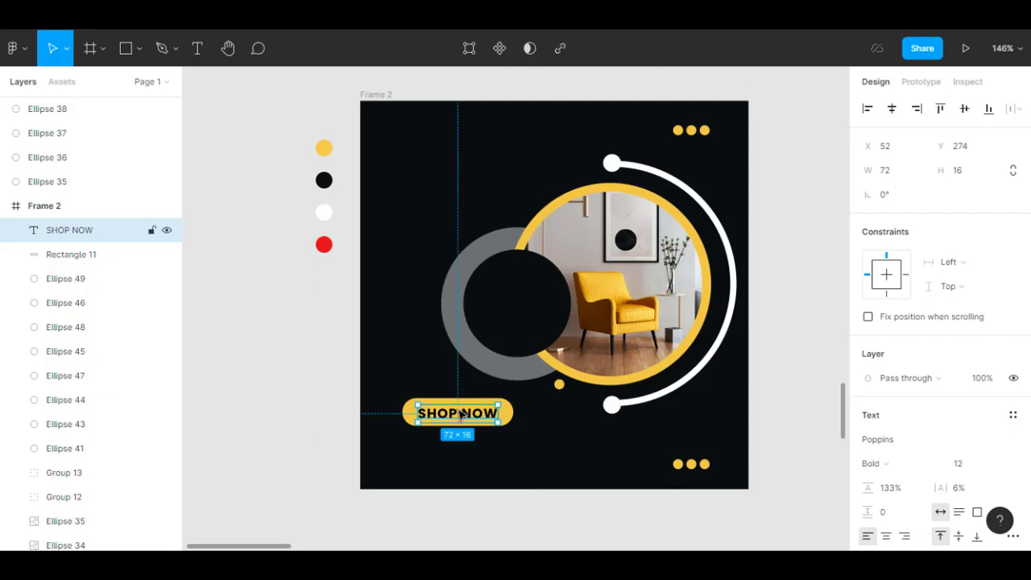
shift+click(516, 419)
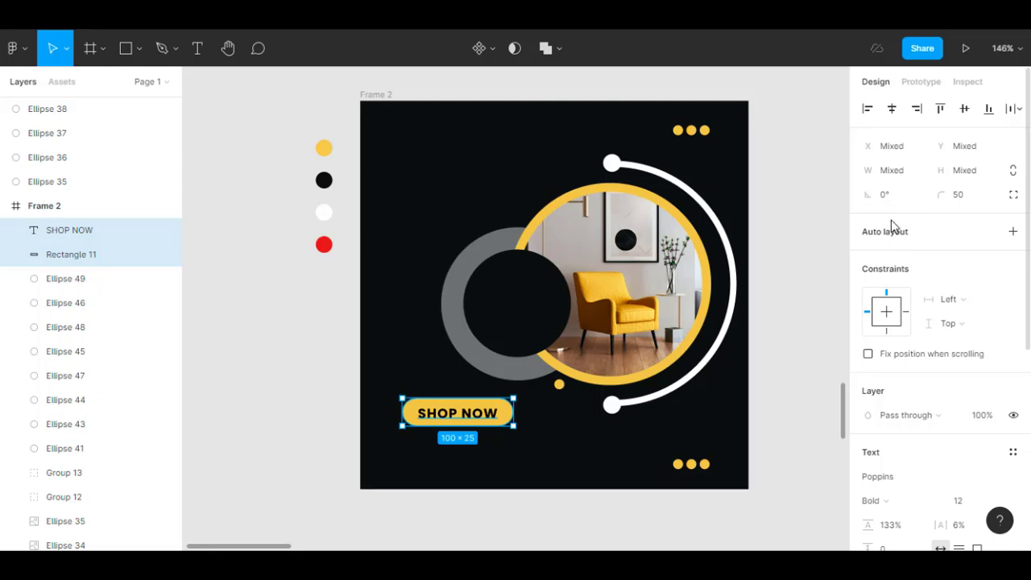
click(947, 117)
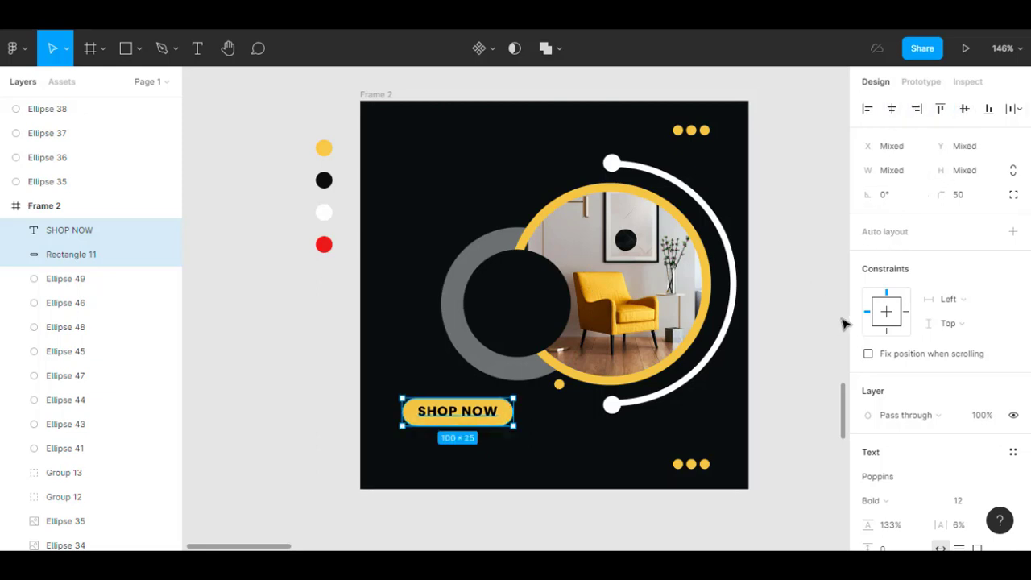
scroll(802, 427, down, 1)
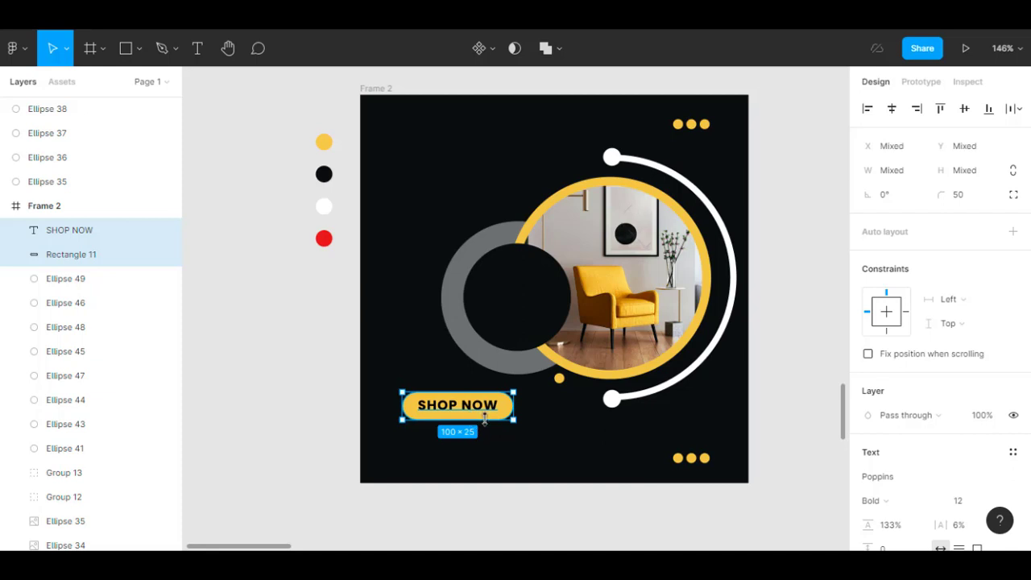
Shift the SHOP NOW text and its yellow button slightly up and to the left together
drag(484, 407, 474, 401)
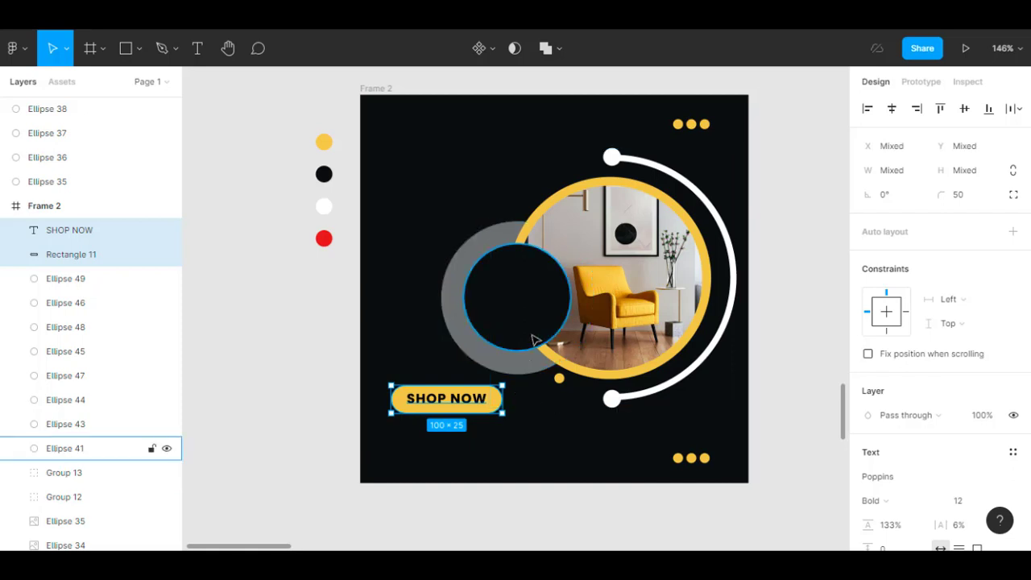
Add the two-line heading "MODERN FURNITURE" in the upper-left area of the banner
click(196, 49)
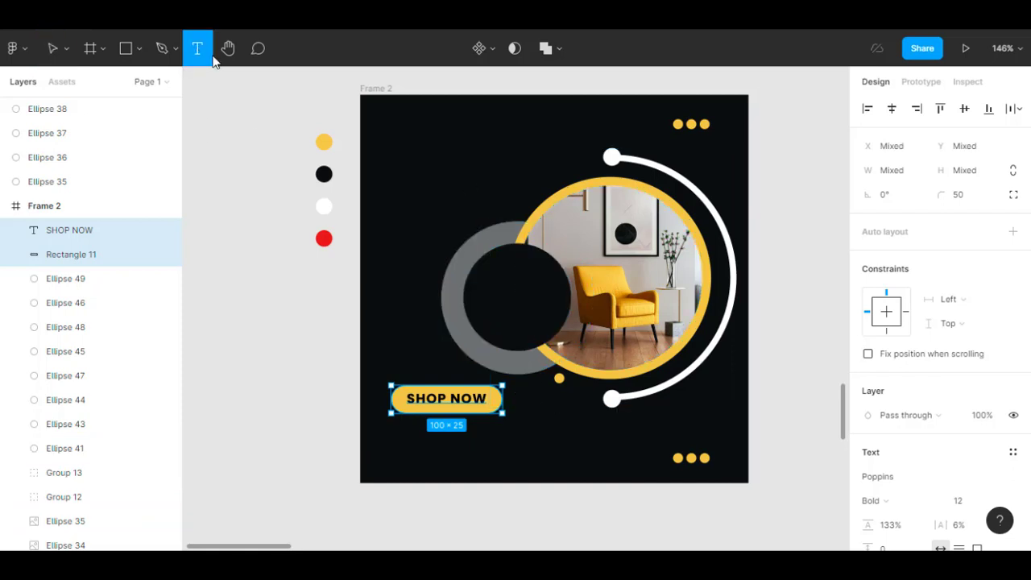
click(391, 132)
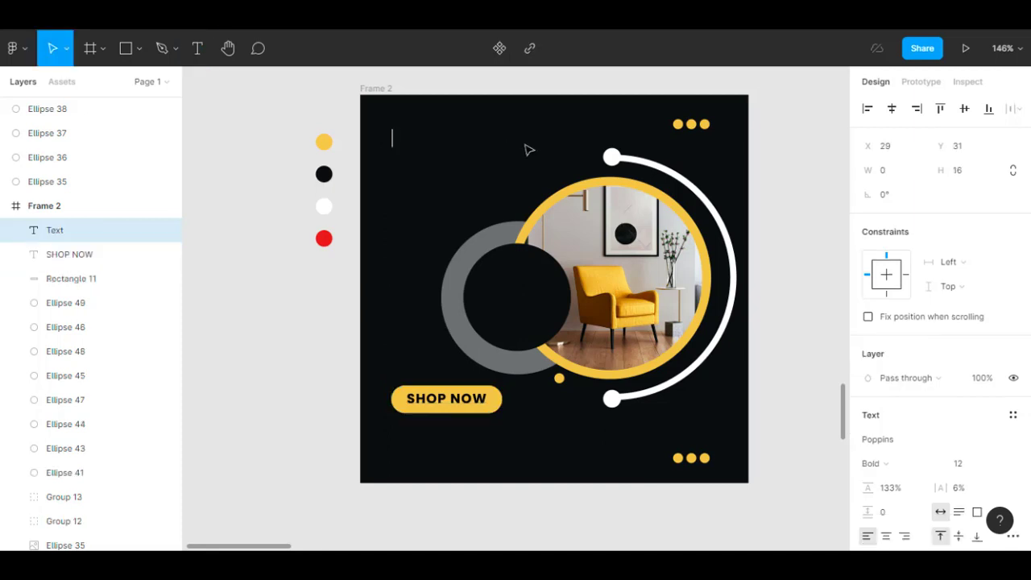
text(MODERN)
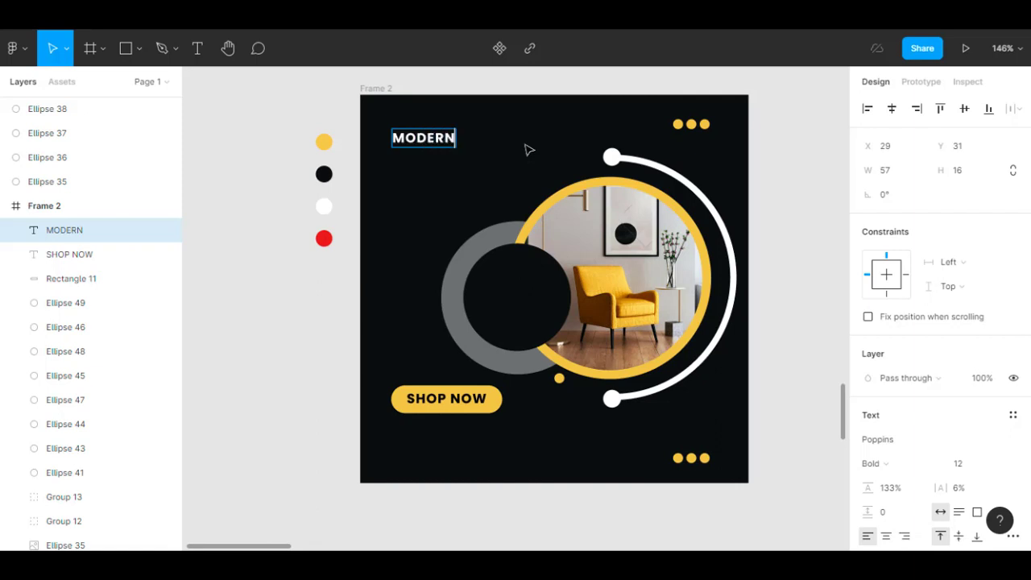
key(Return)
text(FURNIT)
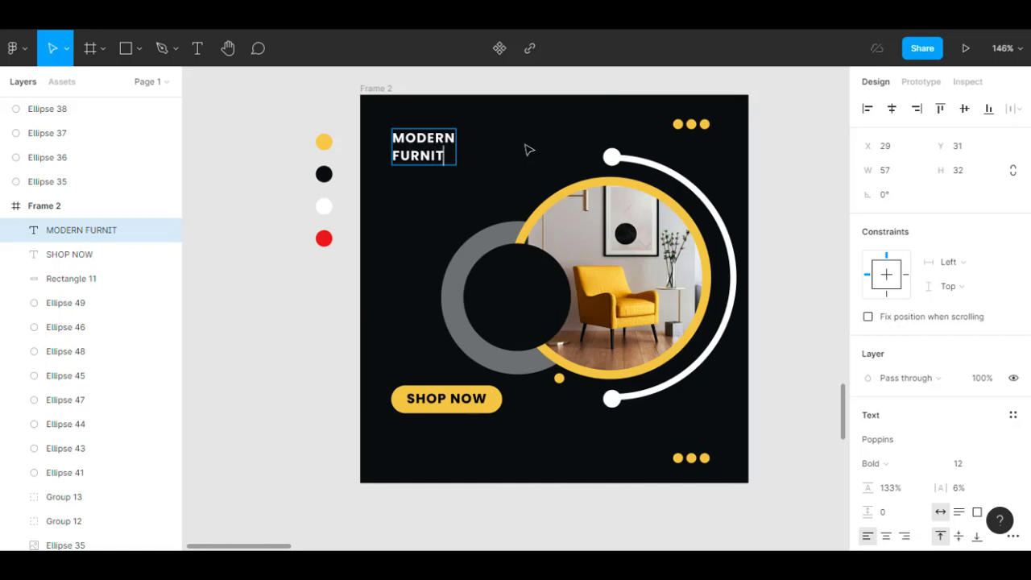
text(URE)
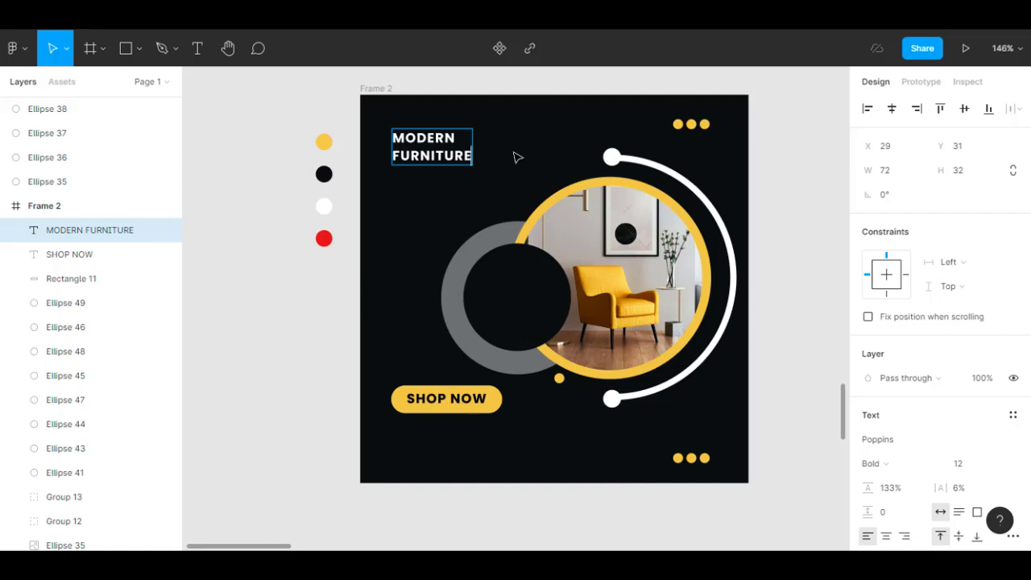
Set the MODERN FURNITURE heading's font size to 20 and move it to X 28, Y 21
key(shift+Home)
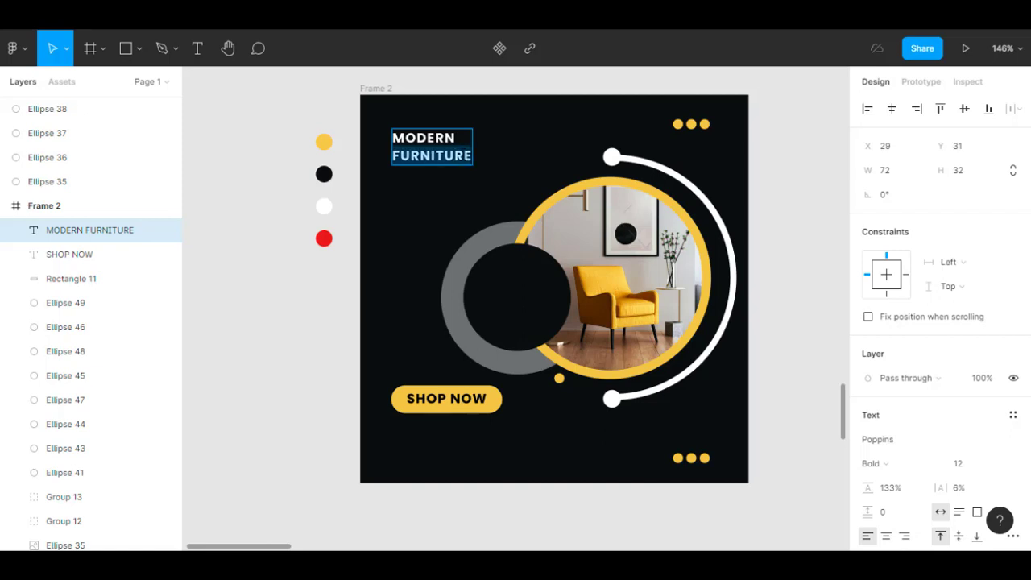
key(shift+Up)
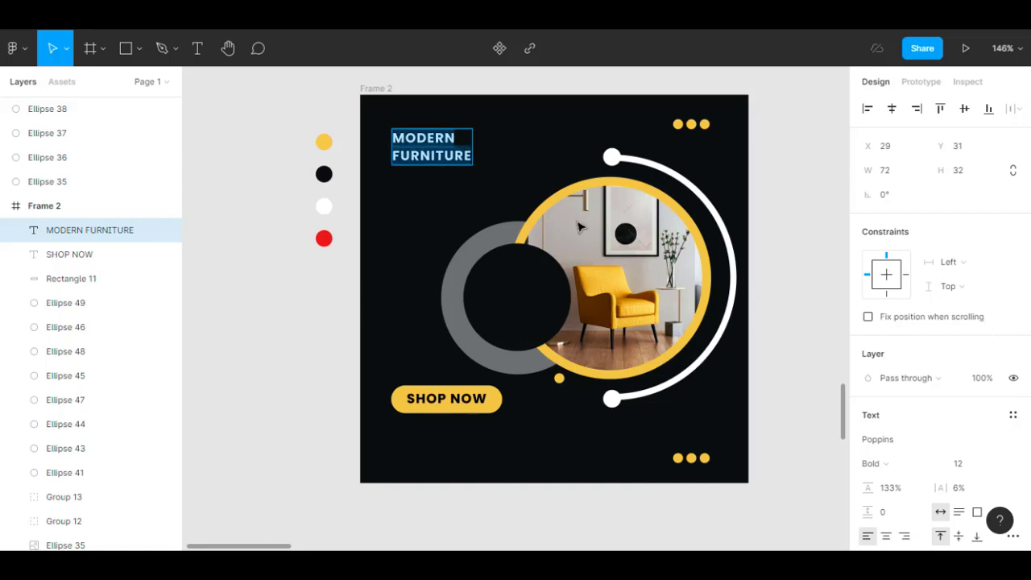
click(997, 463)
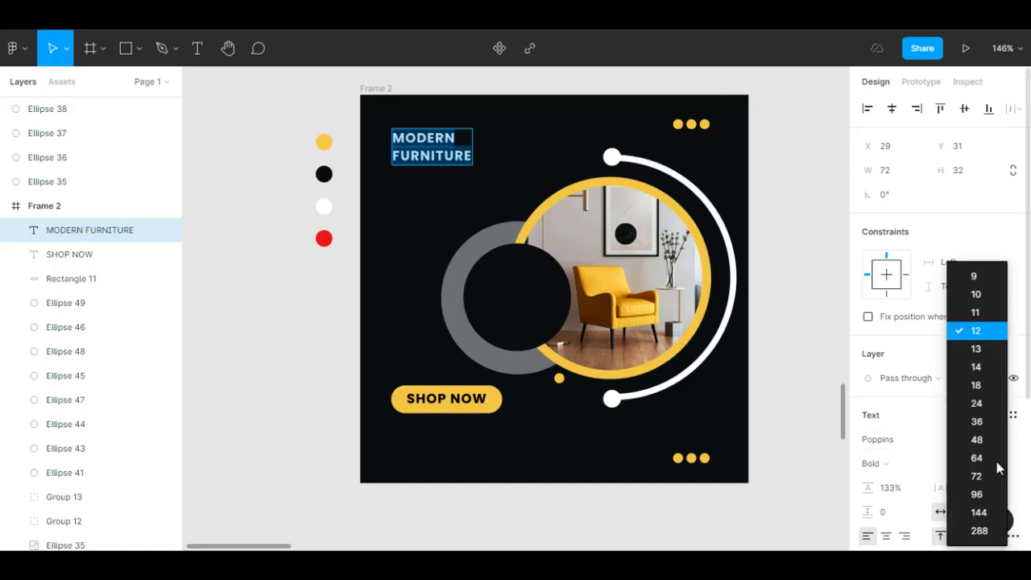
click(980, 406)
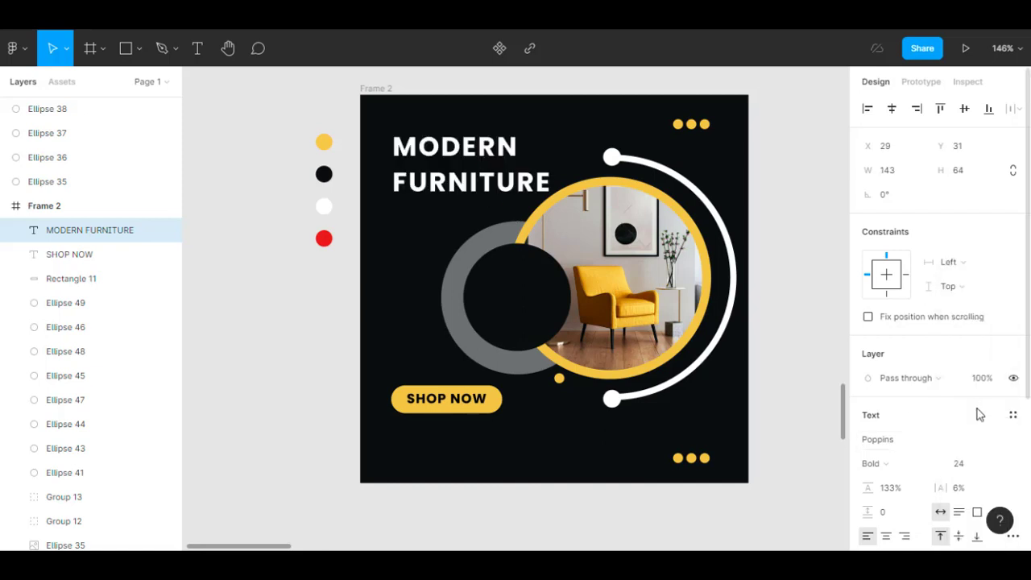
click(975, 464)
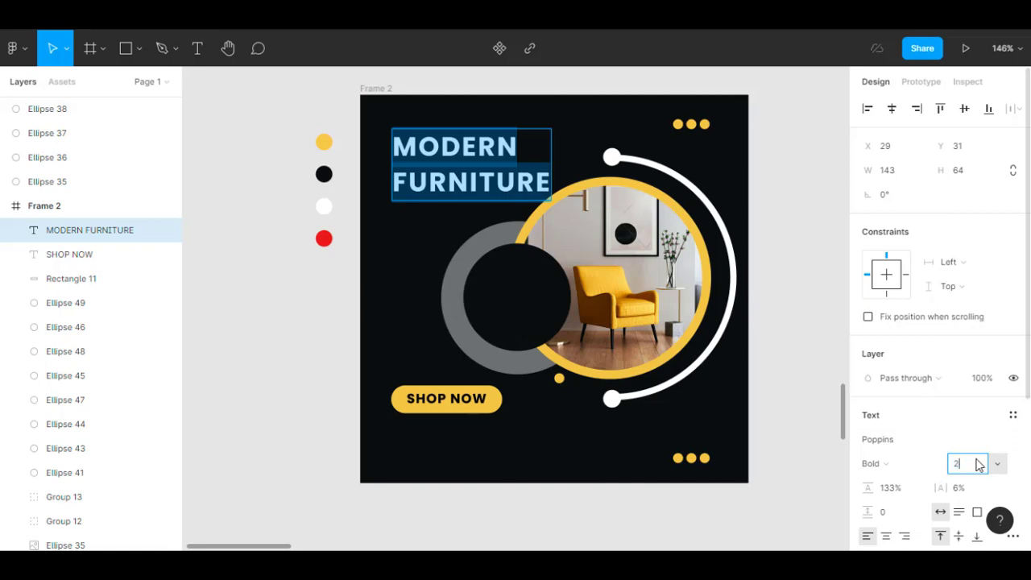
key(Return)
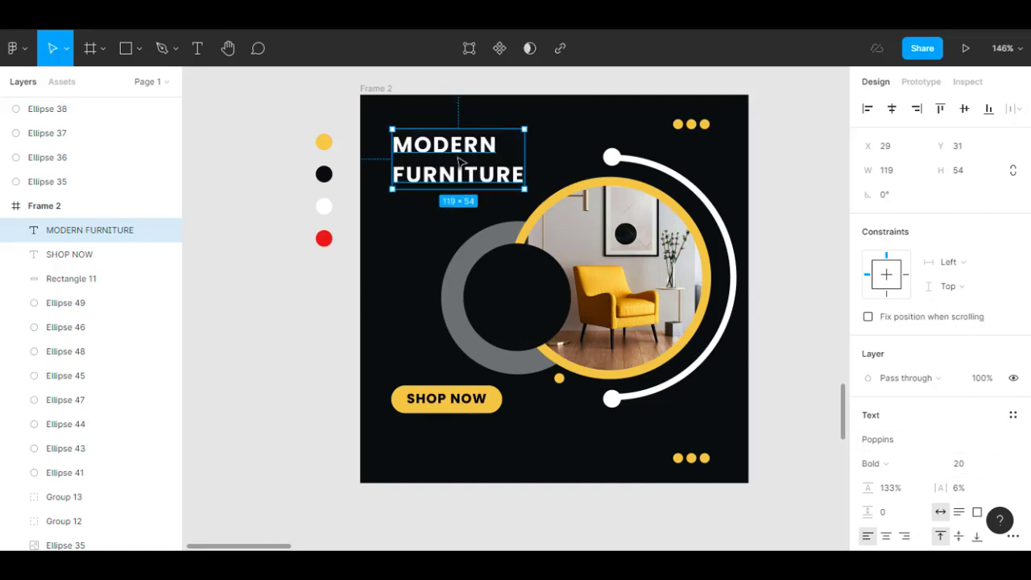
mouse_move(461, 162)
mouse_down()
mouse_move(449, 151)
mouse_move(458, 148)
mouse_up()
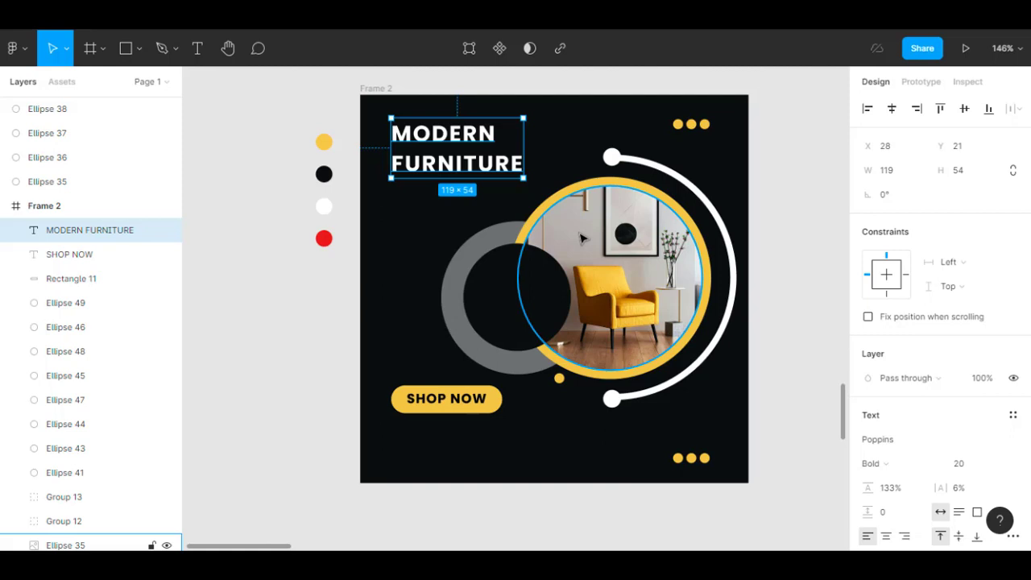
Add a text layer reading "HHDH" just below the MODERN FURNITURE heading
right_click(319, 297)
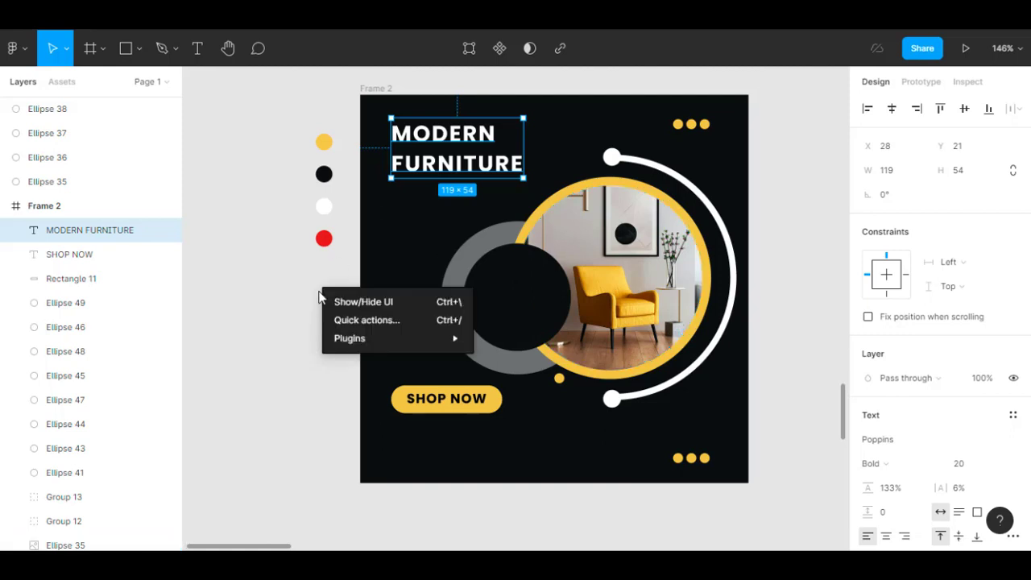
click(201, 52)
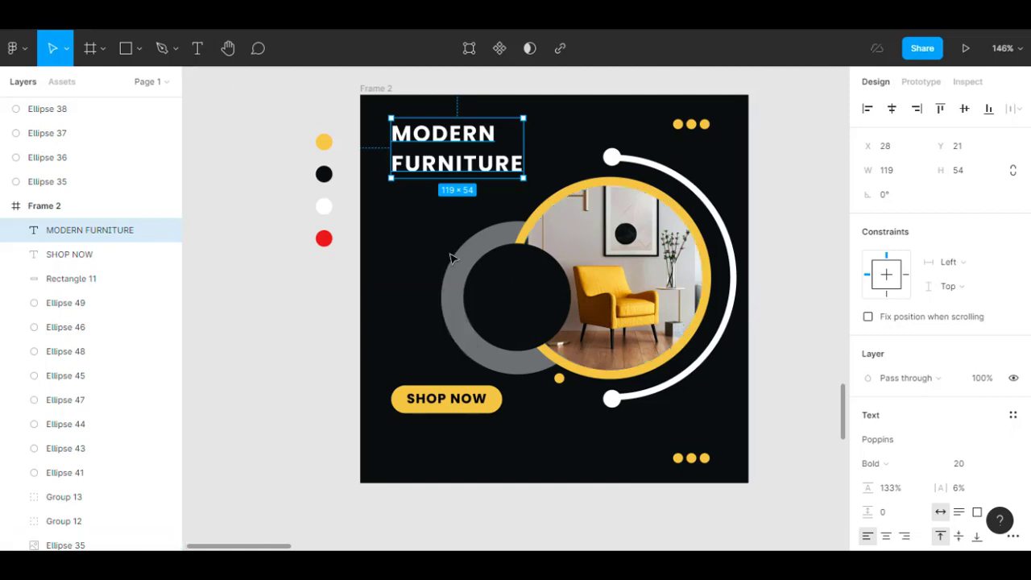
click(412, 219)
click(201, 47)
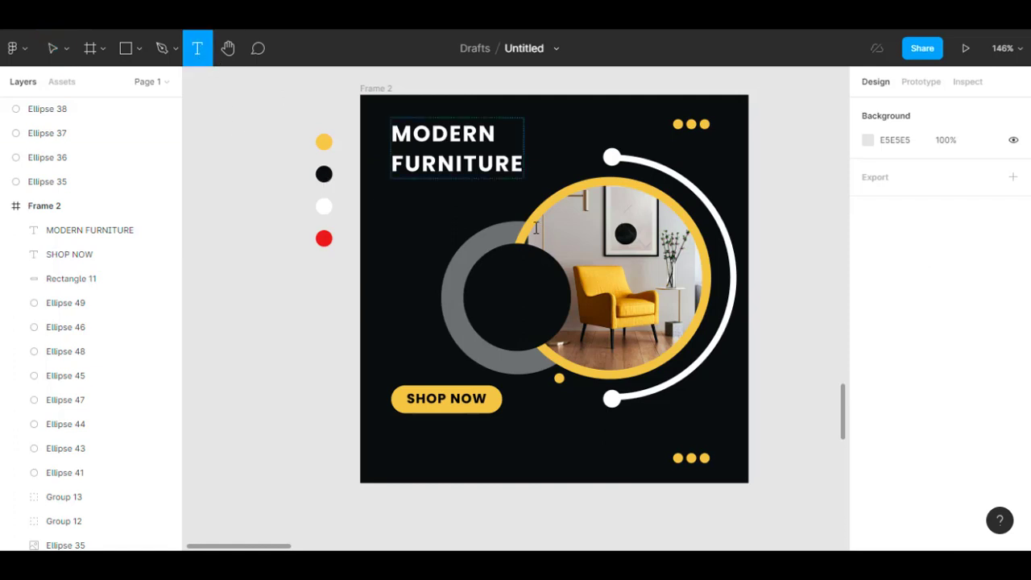
click(400, 206)
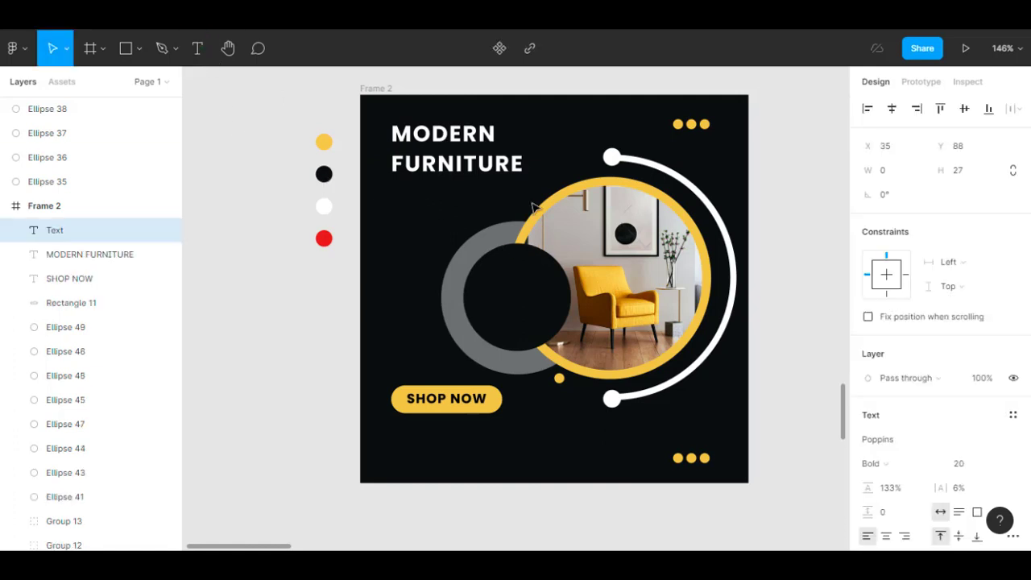
text(HHDH)
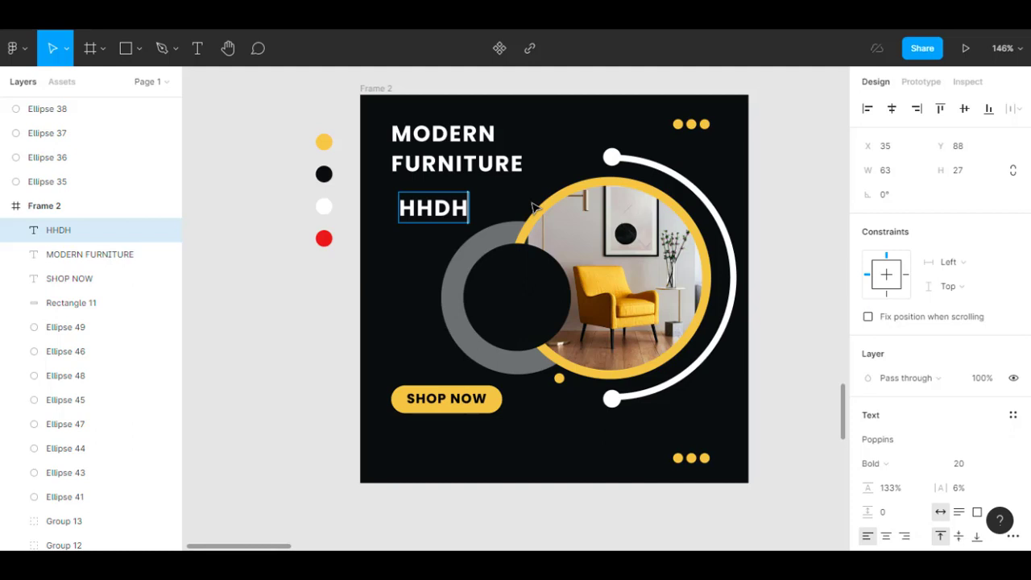
Set the HHDH text to font size 12 and Medium weight
key(ctrl+a)
click(999, 471)
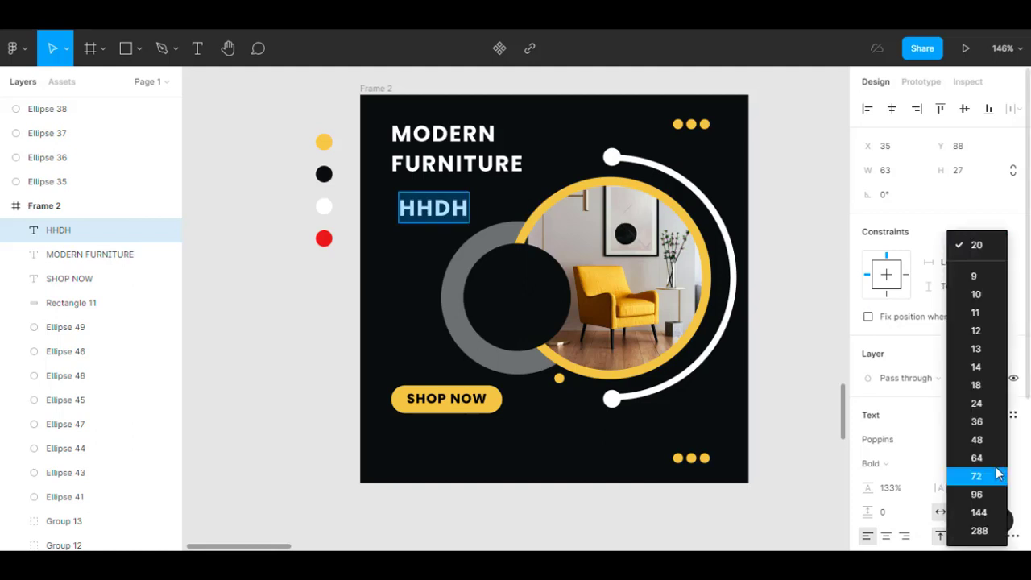
click(978, 332)
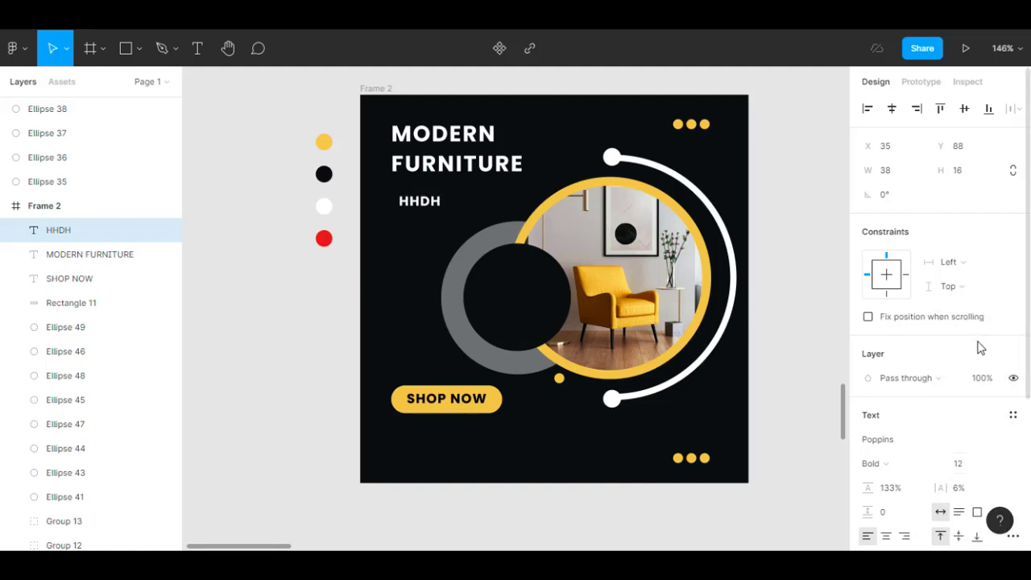
click(900, 463)
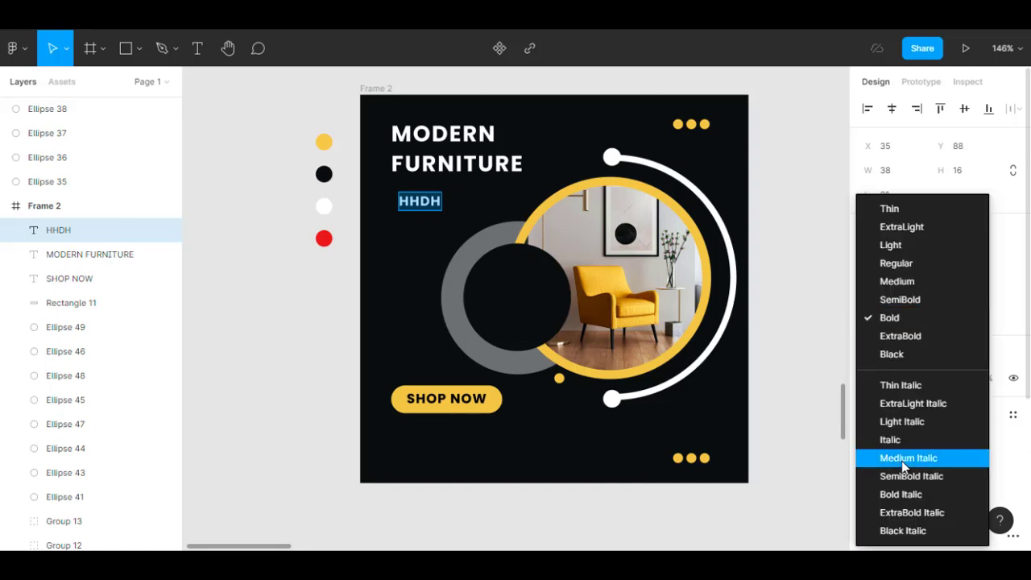
click(895, 283)
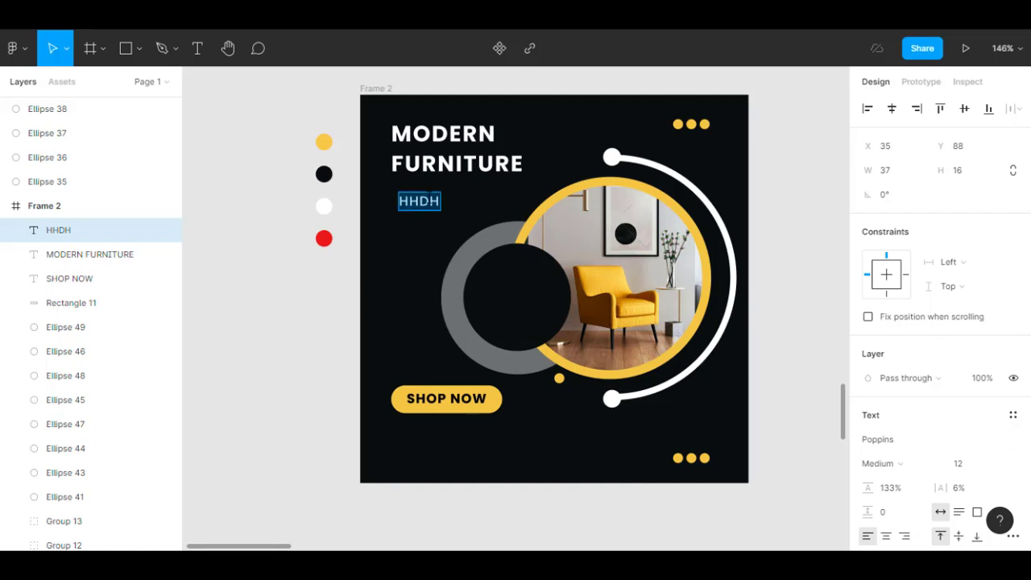
Replace the HHDH text with one generated sentence using the Lorem ipsum plugin
right_click(424, 202)
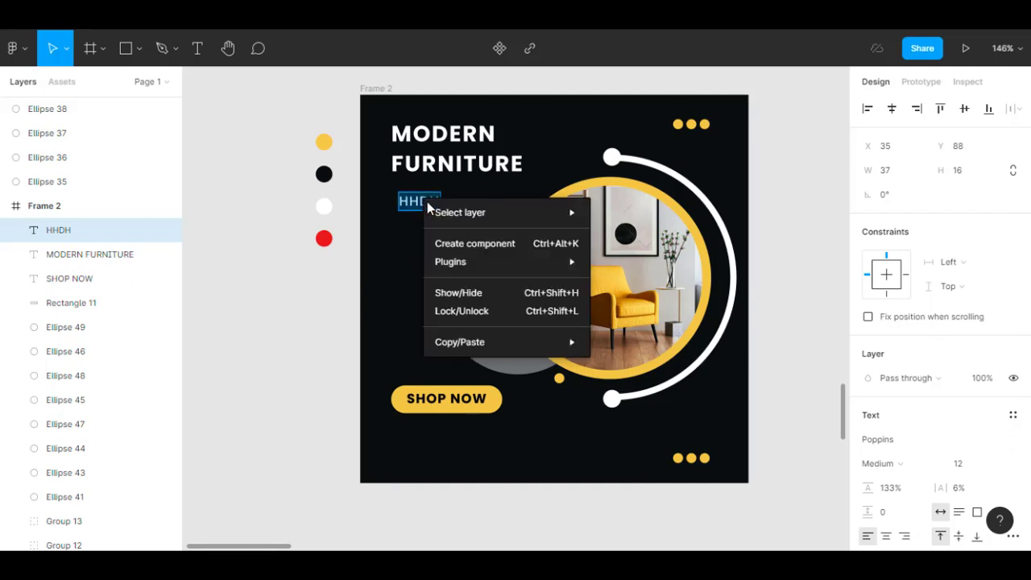
mouse_move(475, 263)
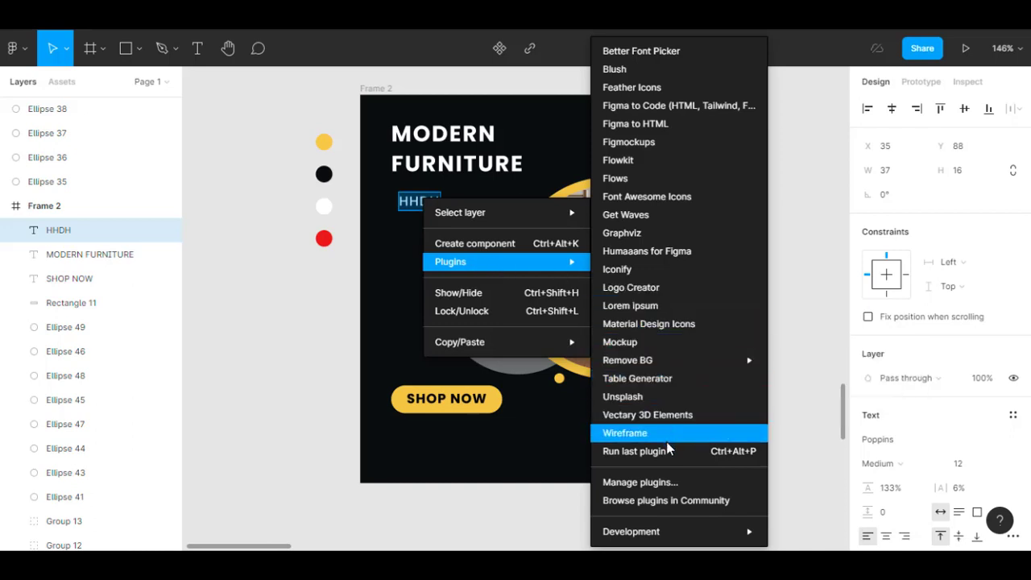
click(645, 307)
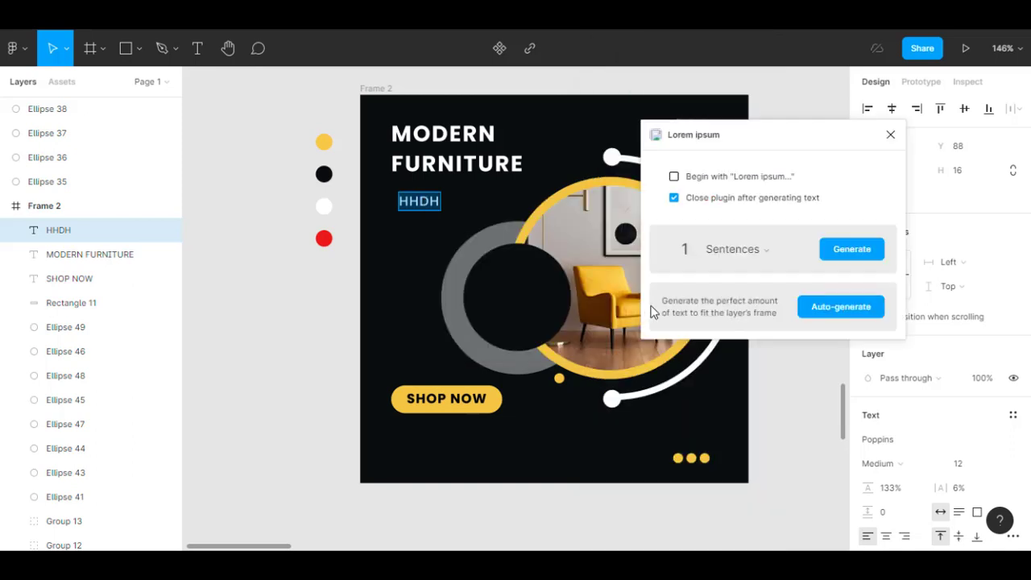
click(852, 250)
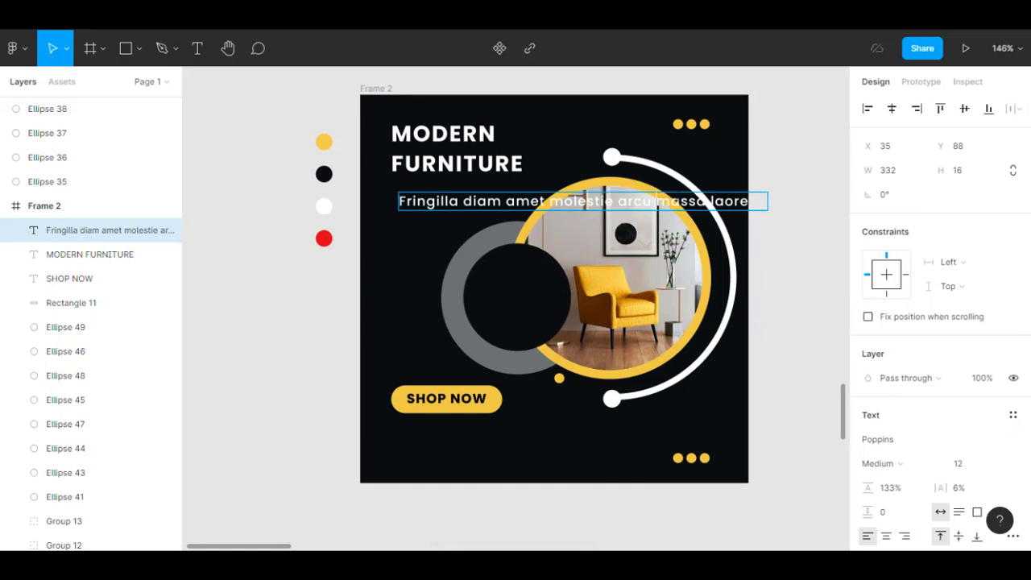
Break the placeholder sentence into two lines after the word "molestie"
key(Return)
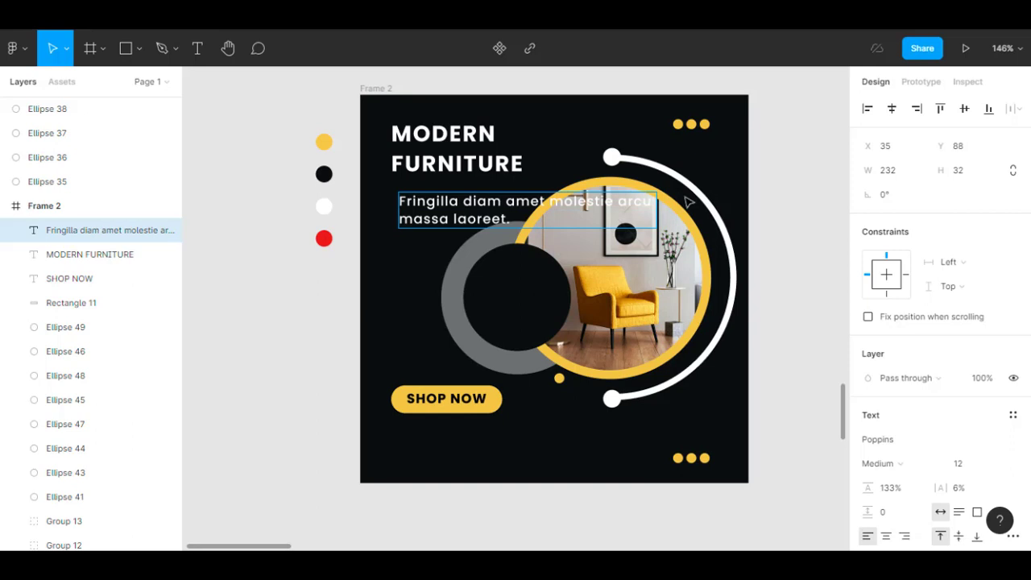
key(BackSpace)
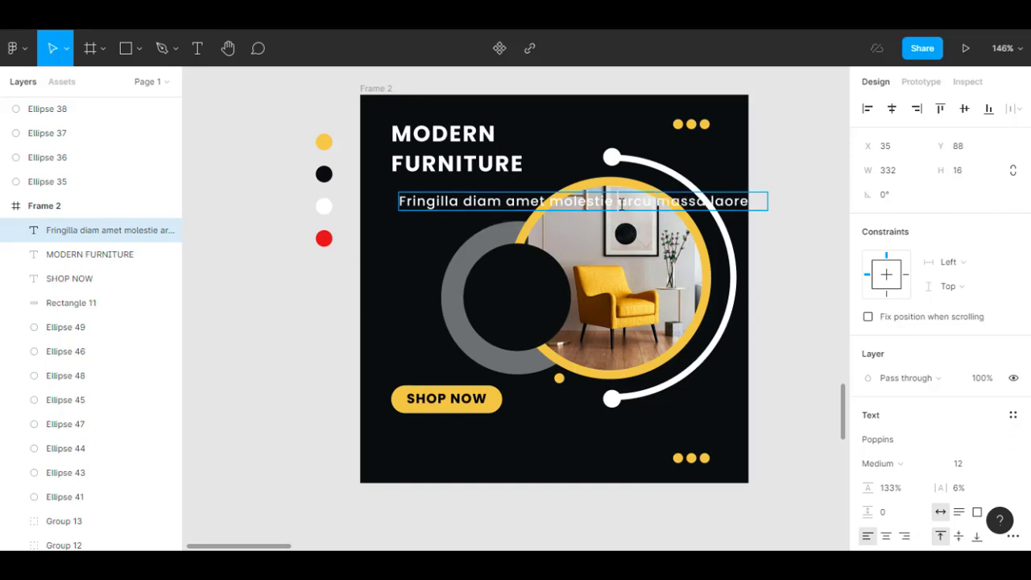
key(Return)
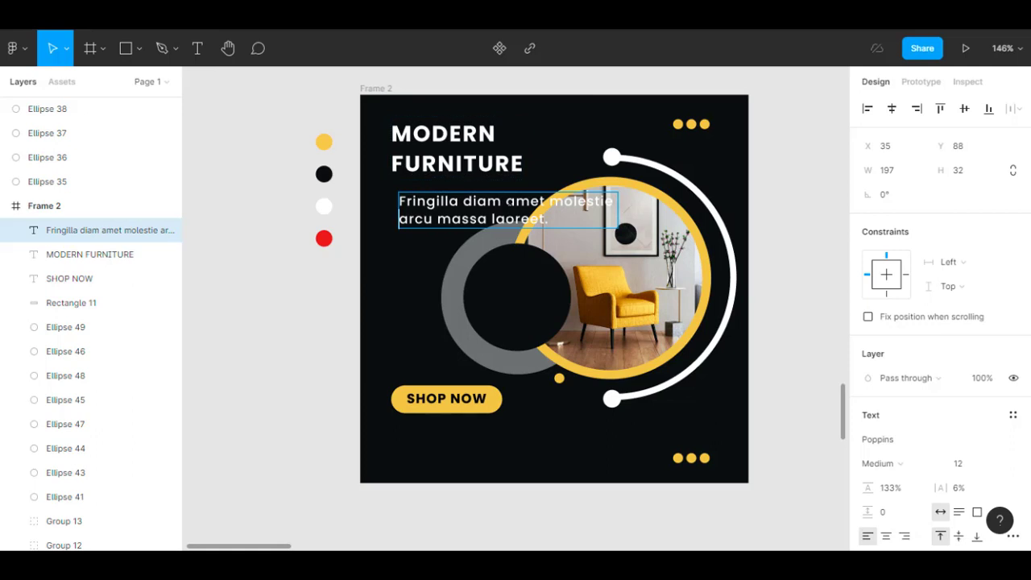
Set the two-line placeholder text's font size to 10 and move it to X 26, Y 86 under the heading
triple_click(507, 201)
click(506, 218)
key(ctrl+a)
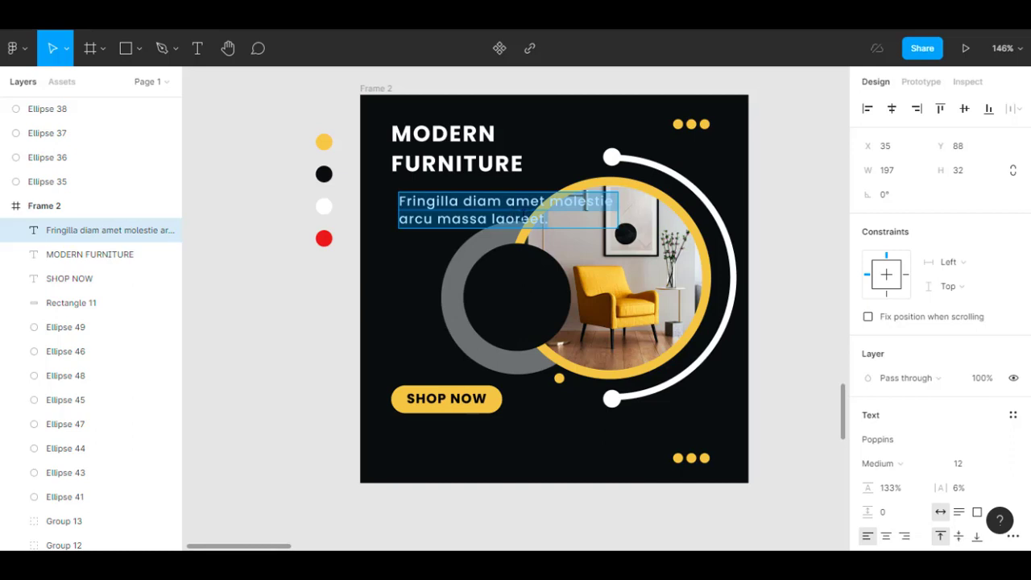
click(1000, 464)
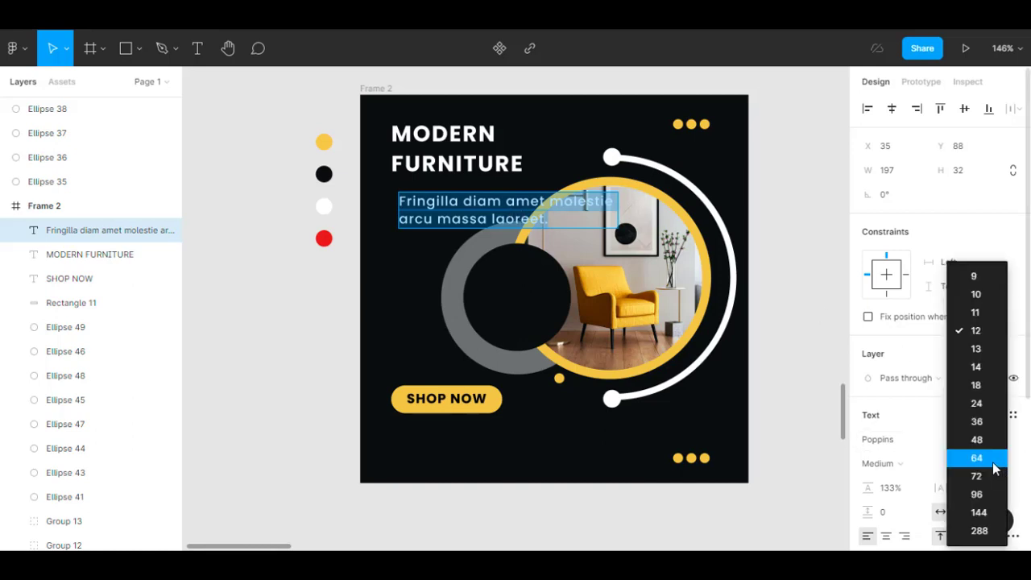
click(975, 296)
key(Escape)
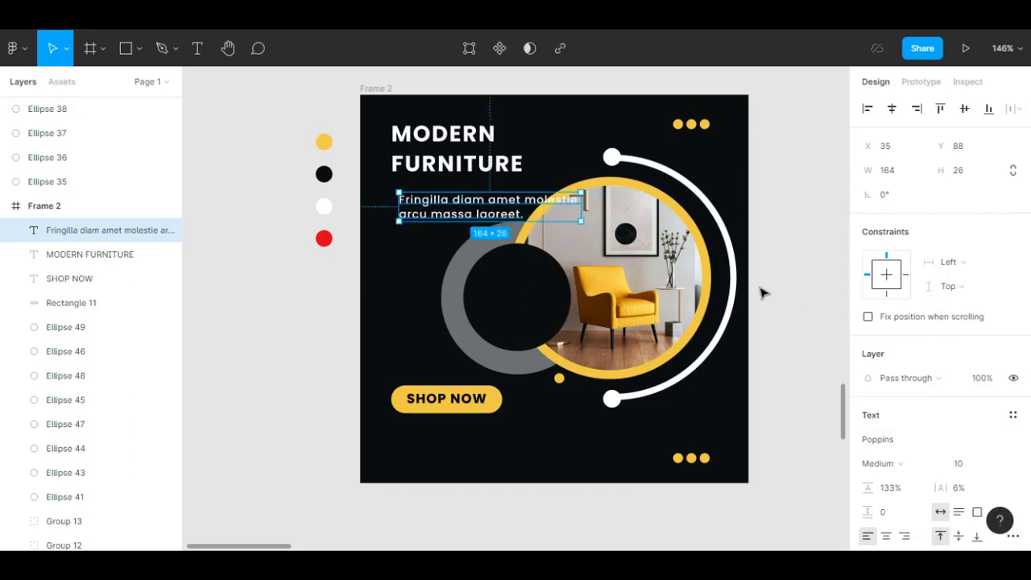
drag(483, 210, 473, 209)
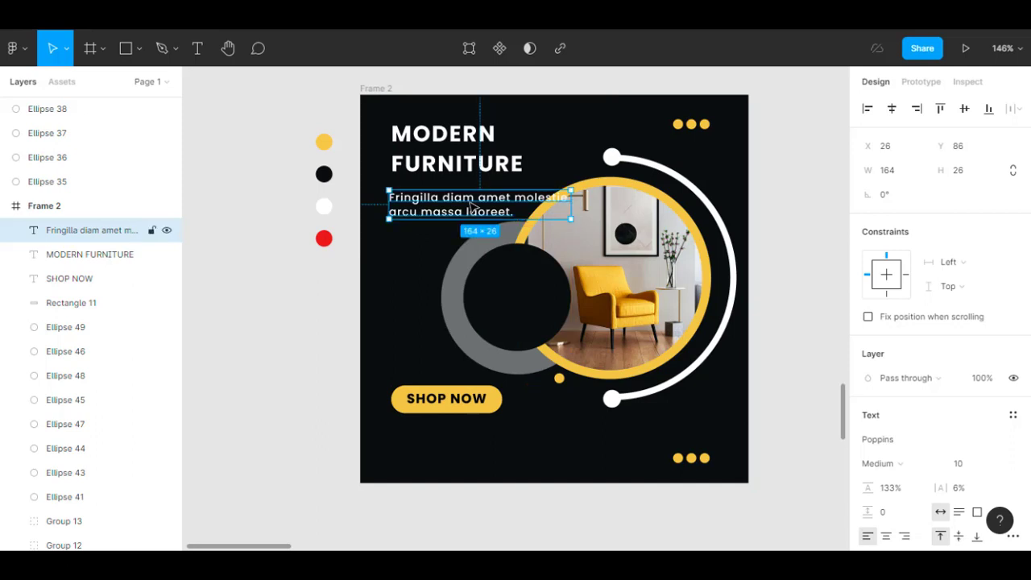
click(624, 228)
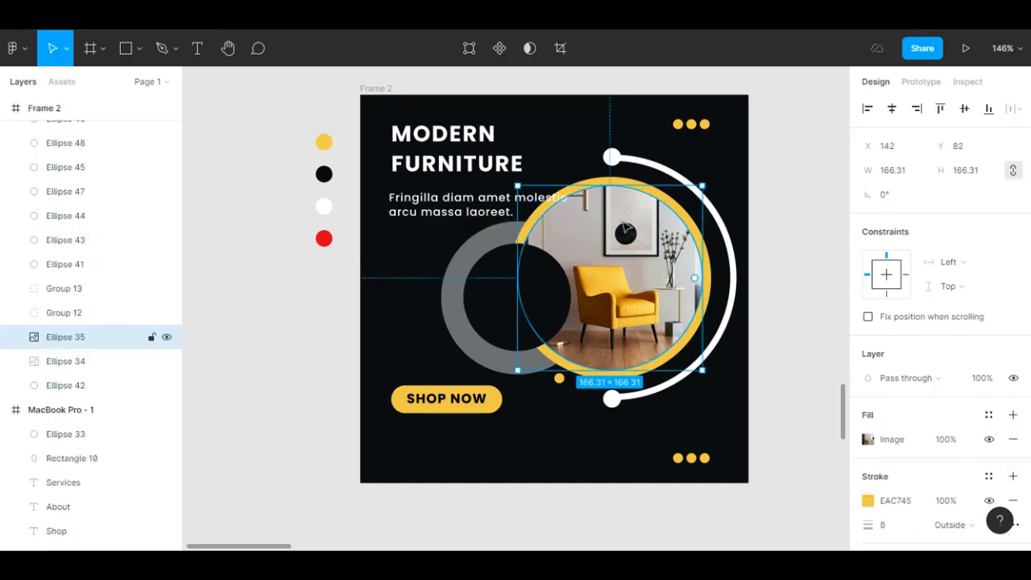
click(727, 249)
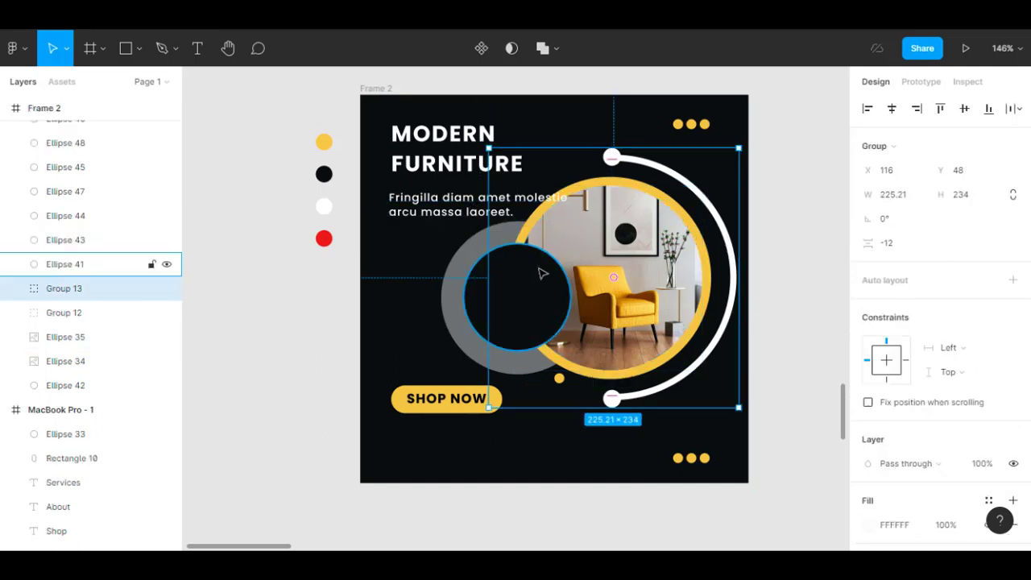
shift+click(517, 281)
shift+click(456, 283)
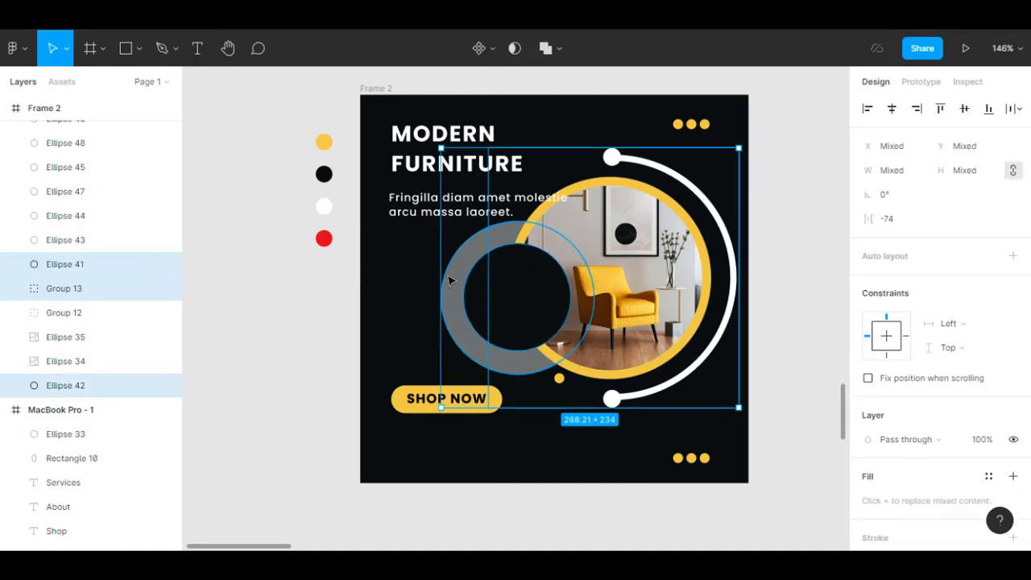
drag(600, 288, 714, 444)
key(ctrl+z)
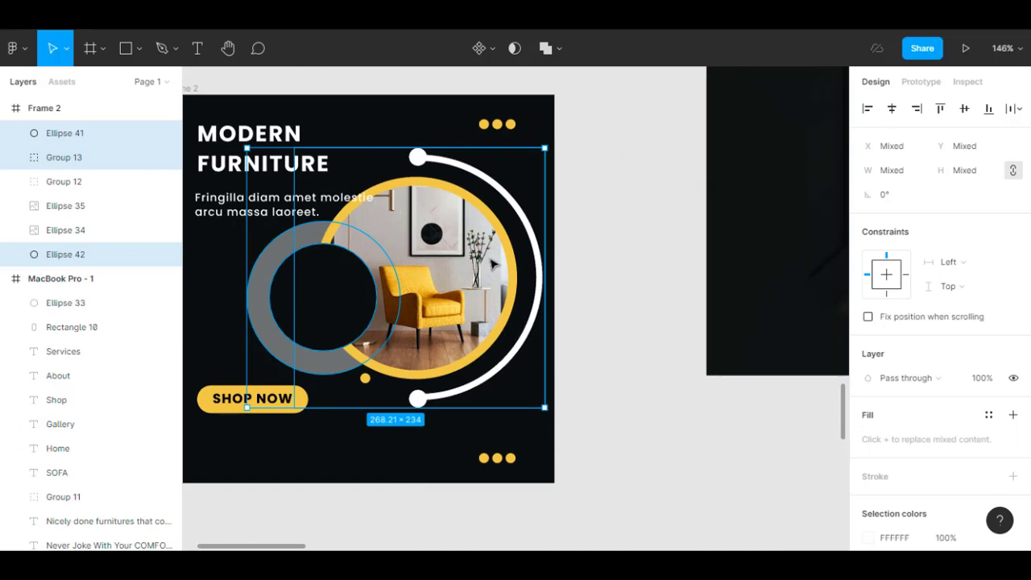
click(660, 253)
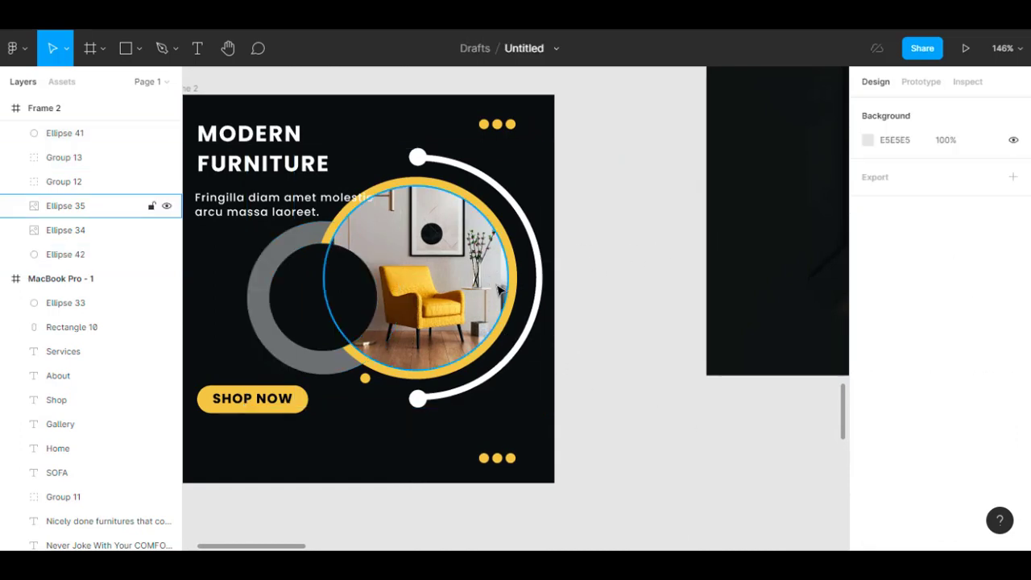
Move the close-up armchair photo with its white arc, black circle and grey circle off the banner onto the empty canvas
click(538, 257)
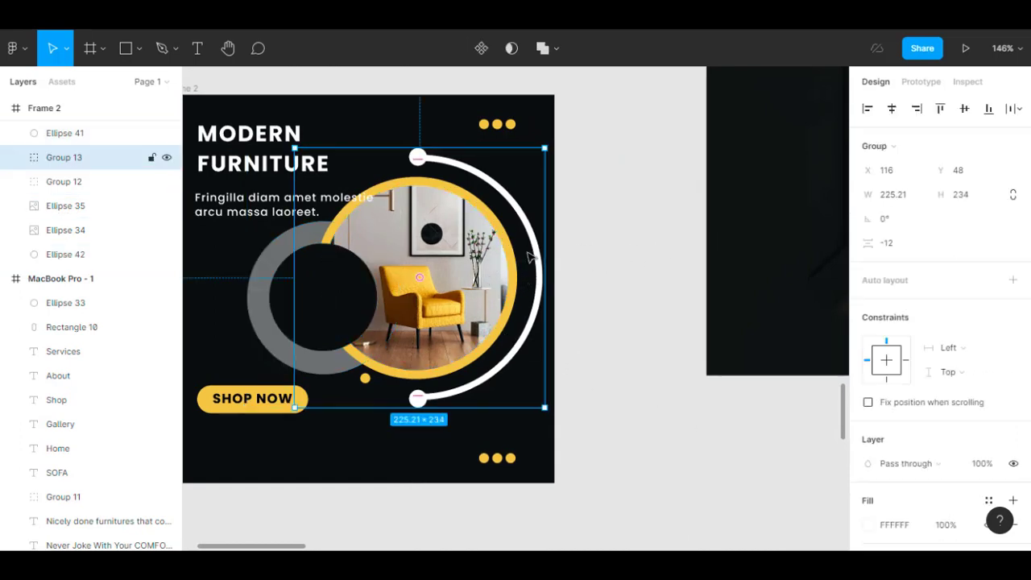
shift+click(475, 269)
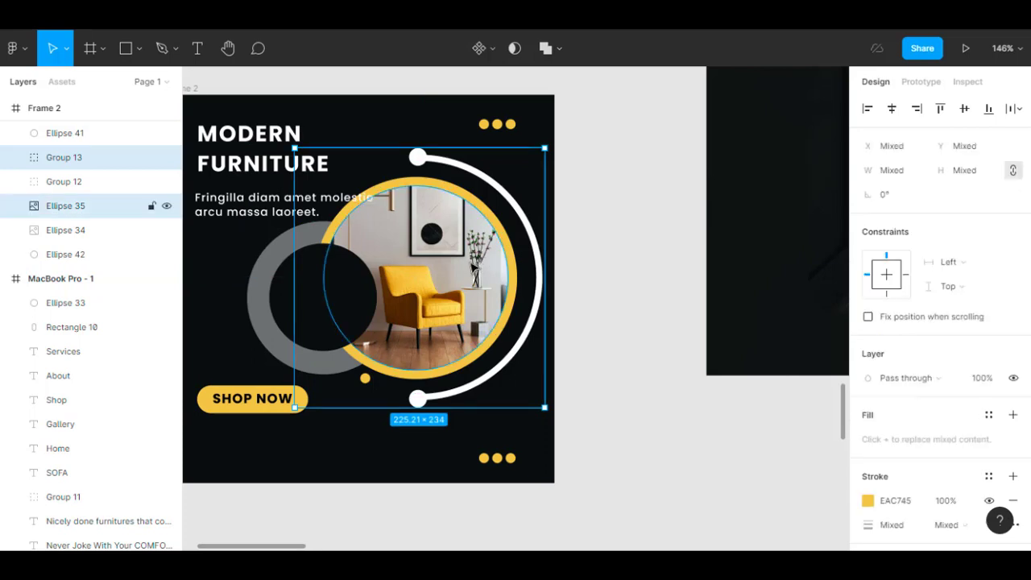
shift+click(282, 286)
shift+click(329, 282)
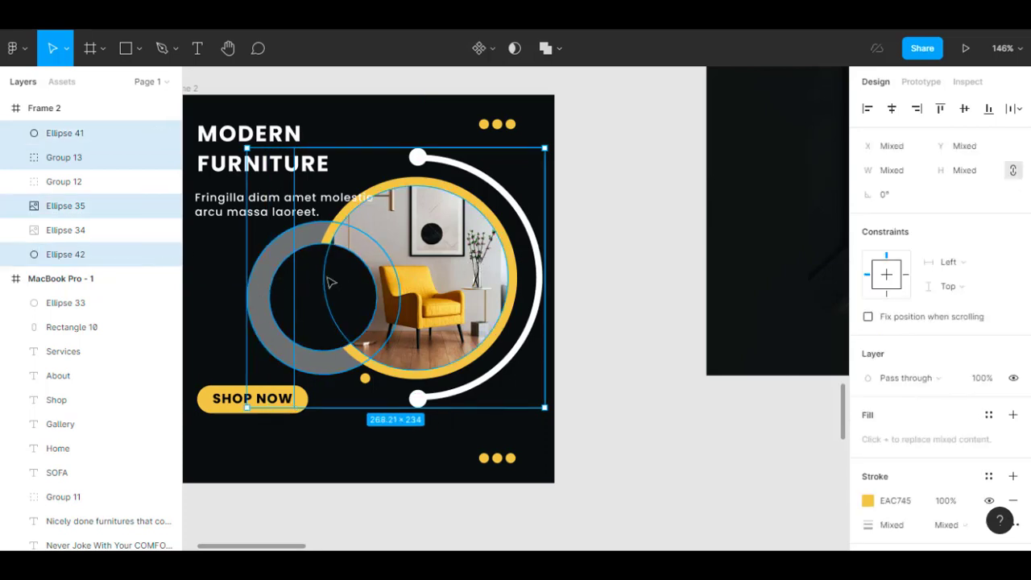
drag(419, 273, 754, 443)
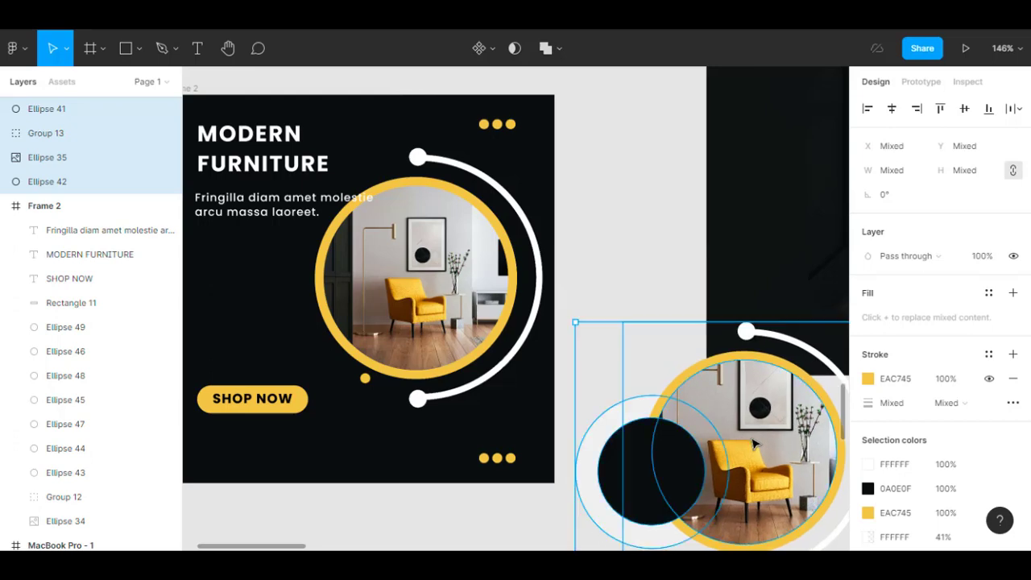
Move the duplicate armchair photo and its white arc out of the banner to the empty canvas below it
click(385, 335)
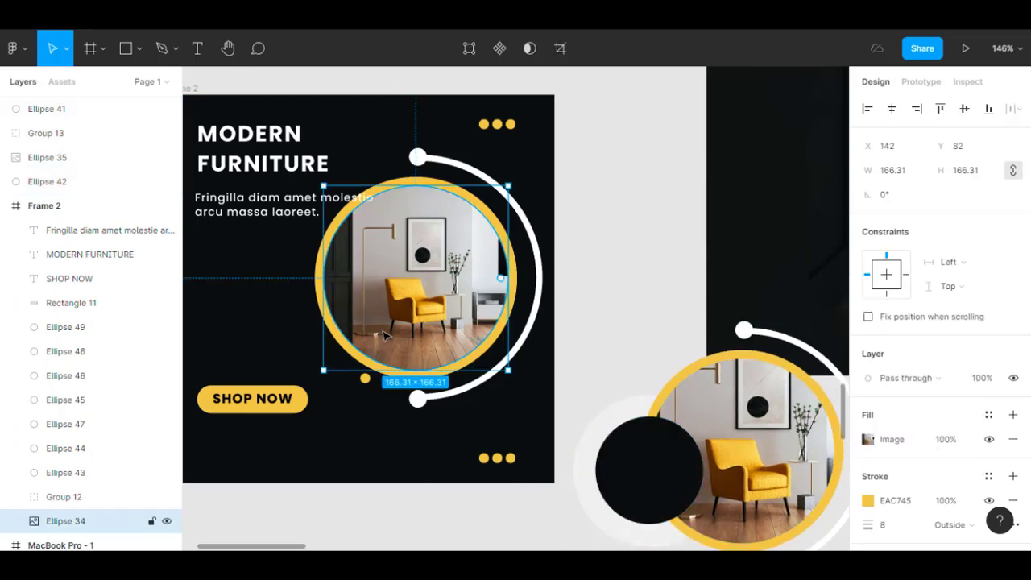
shift+click(538, 313)
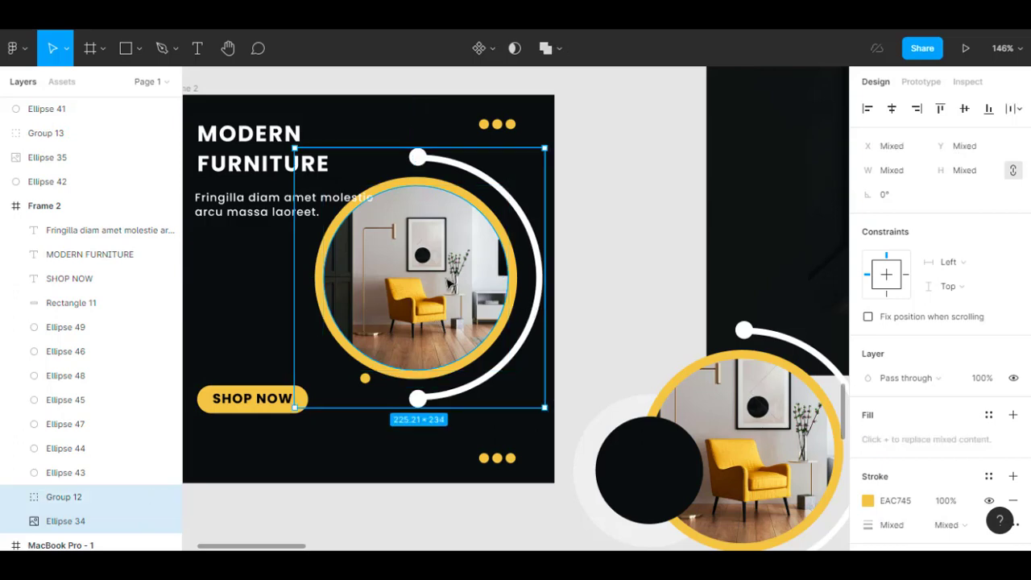
drag(448, 282, 537, 337)
click(610, 278)
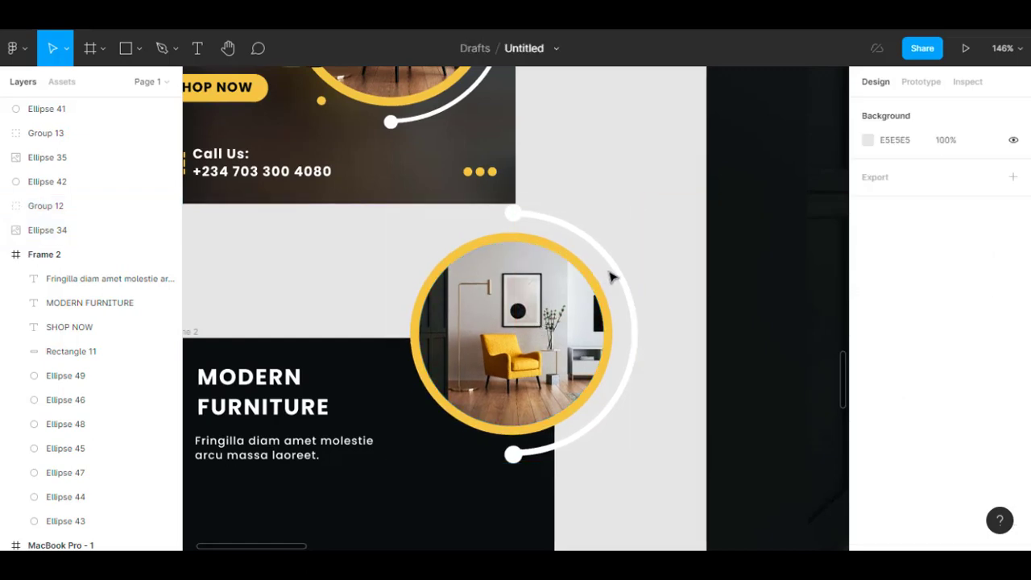
click(614, 278)
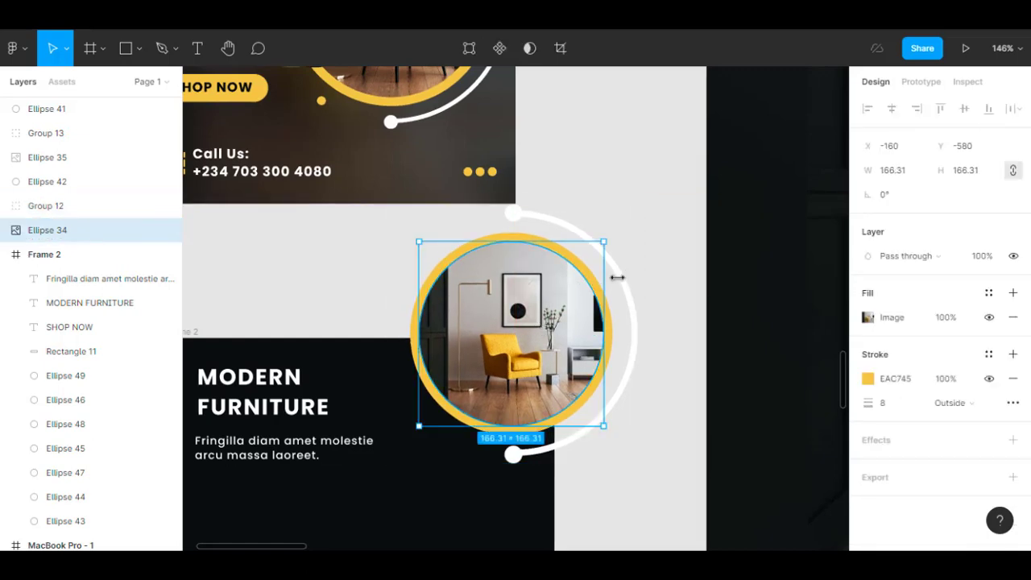
click(625, 283)
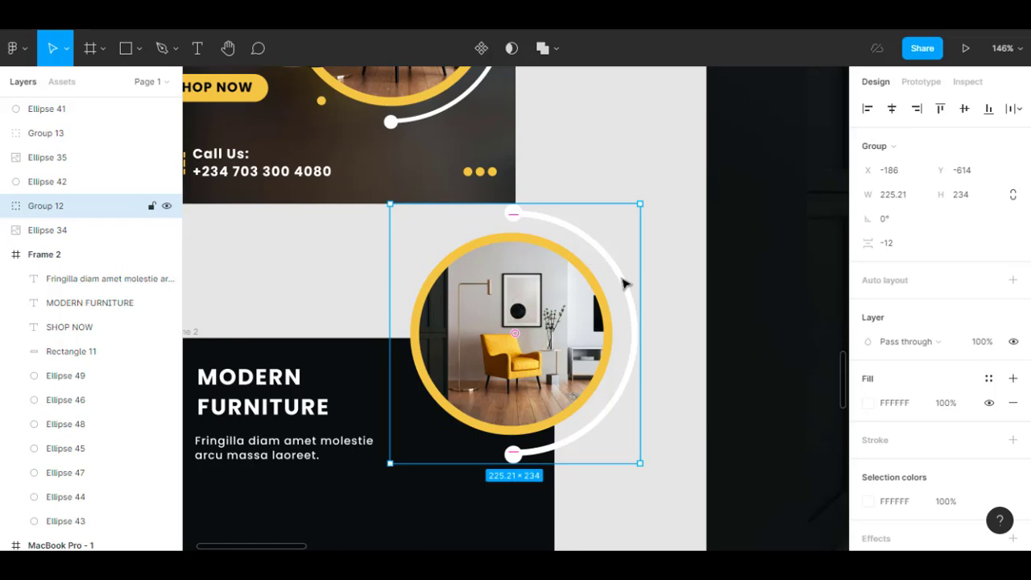
shift+click(602, 294)
scroll(569, 311, down, 3)
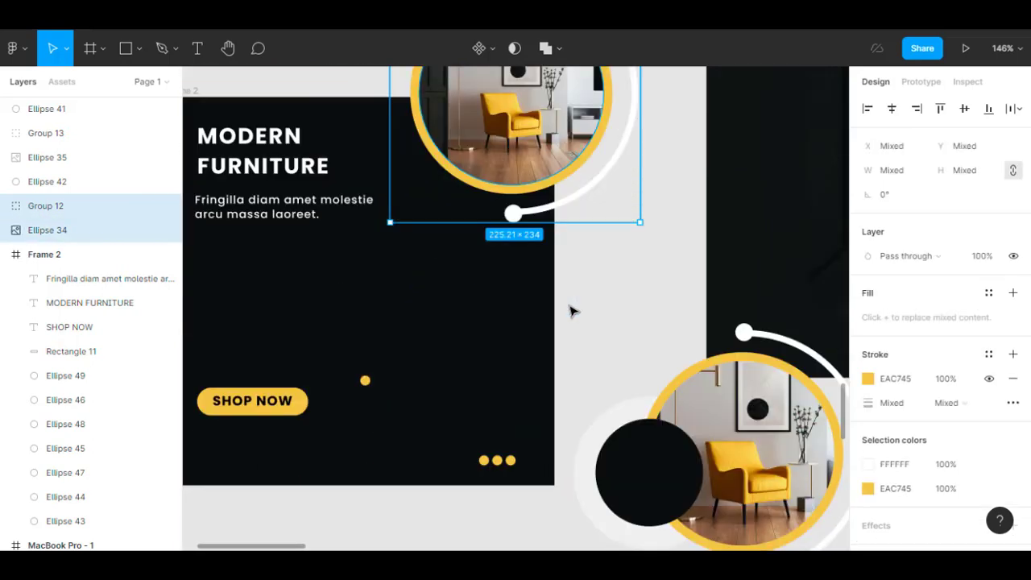
scroll(569, 311, down, 3)
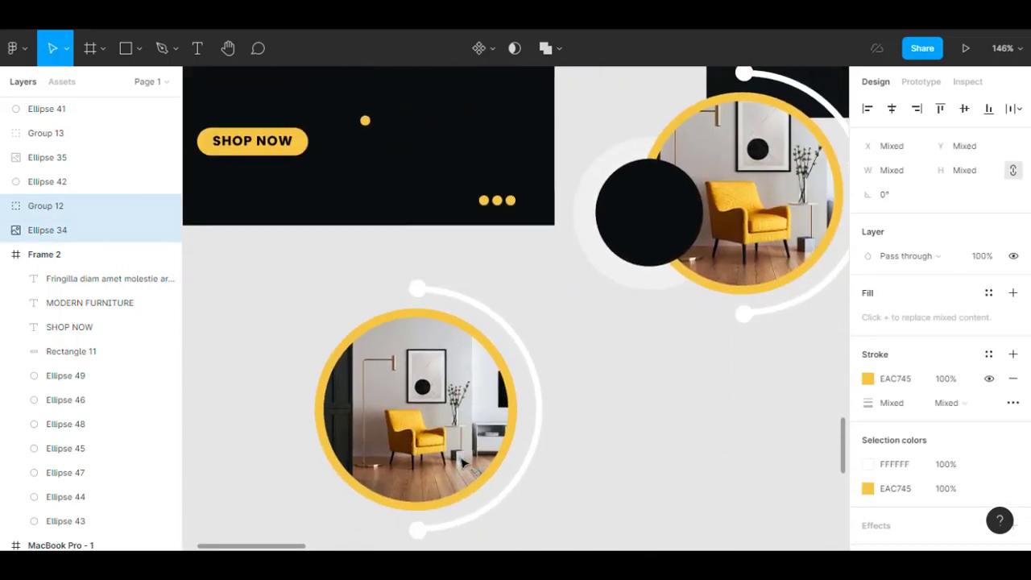
Move the close-up armchair photo, white arc, black circle and grey circle back into the banner, with the arc reaching its right edge
click(645, 252)
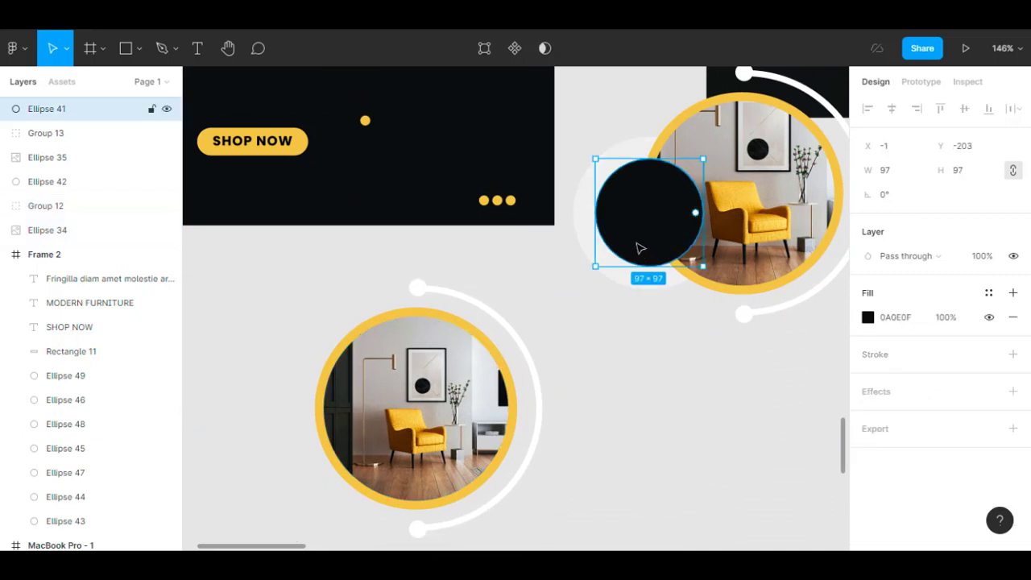
shift+click(587, 234)
shift+click(762, 208)
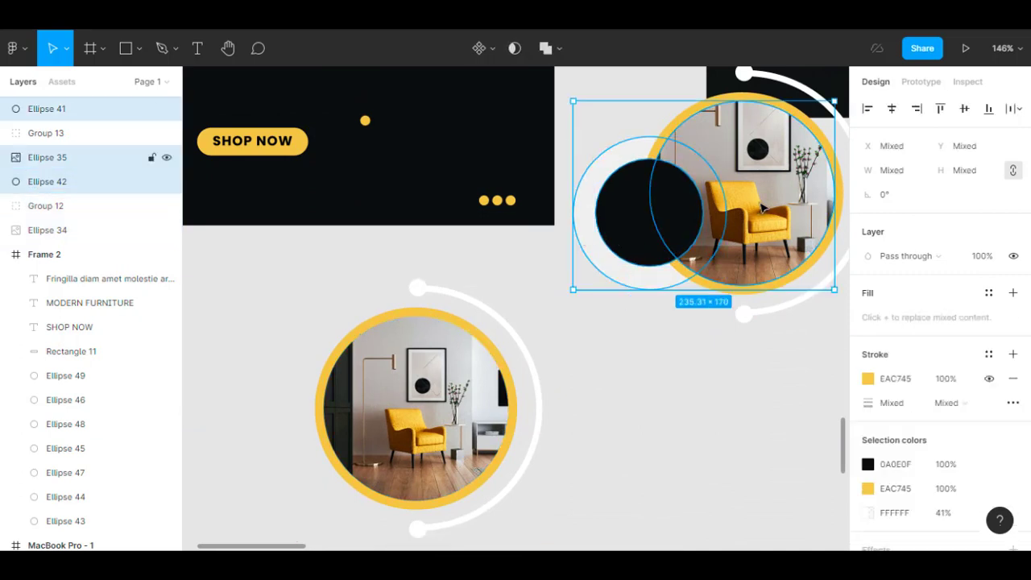
shift+click(815, 94)
drag(789, 183, 471, 220)
scroll(500, 65, up, 5)
scroll(419, 242, up, 2)
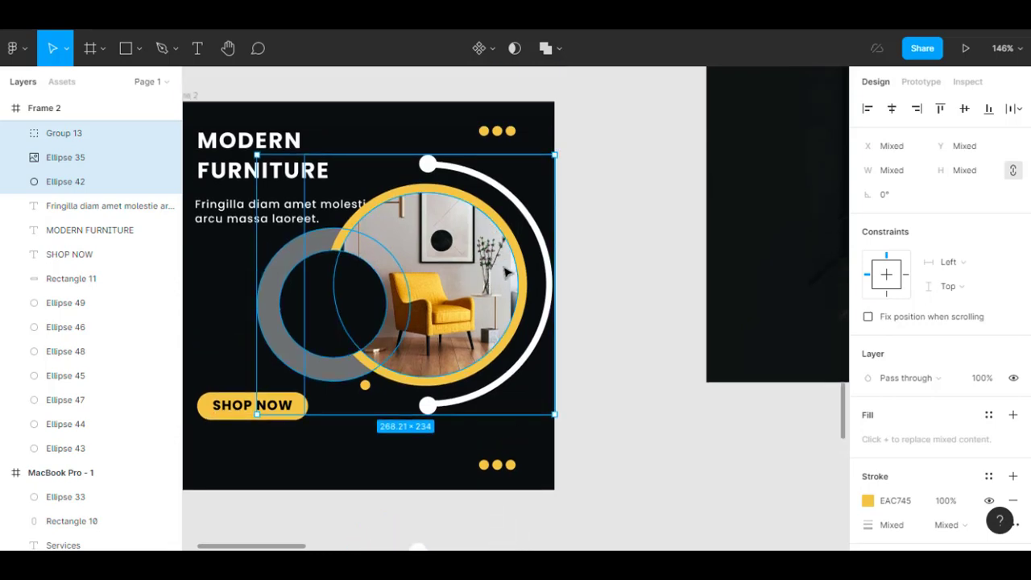
Shift the MODERN FURNITURE heading and placeholder text together slightly up and left, clear of the armchair ring
scroll(364, 241, up, 2)
scroll(336, 289, left, 4)
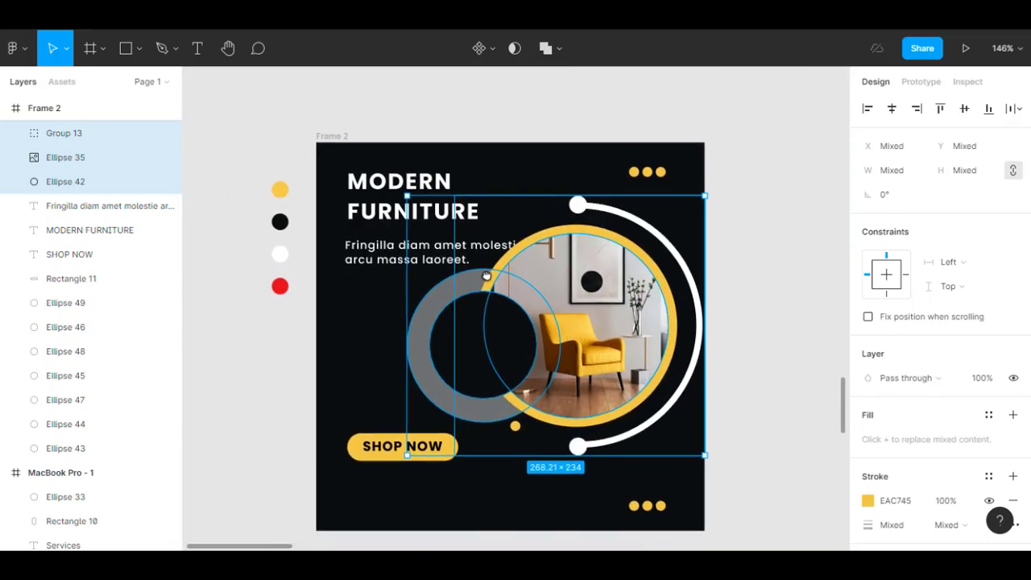
click(369, 244)
shift+click(364, 208)
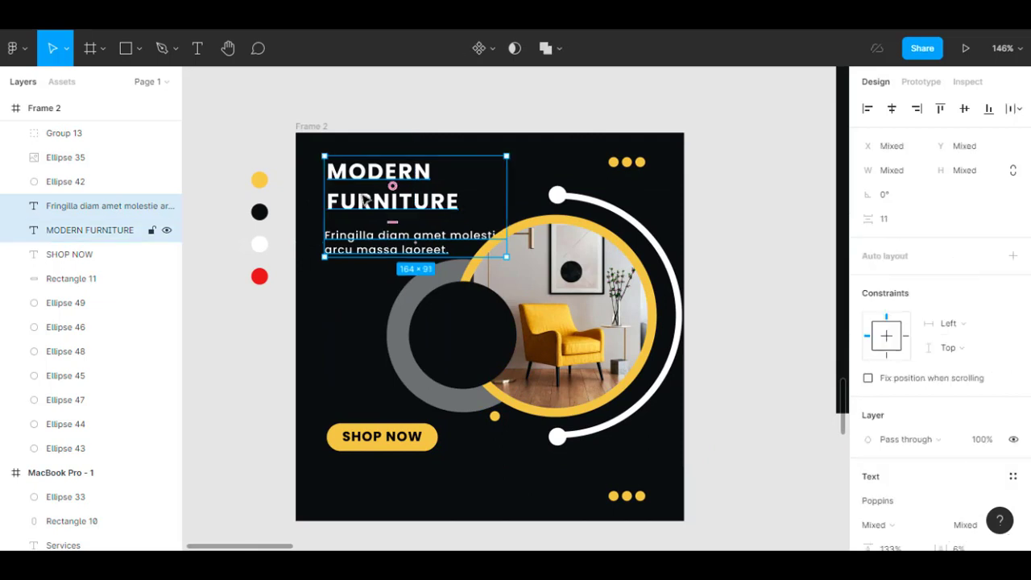
drag(386, 219, 380, 214)
click(722, 145)
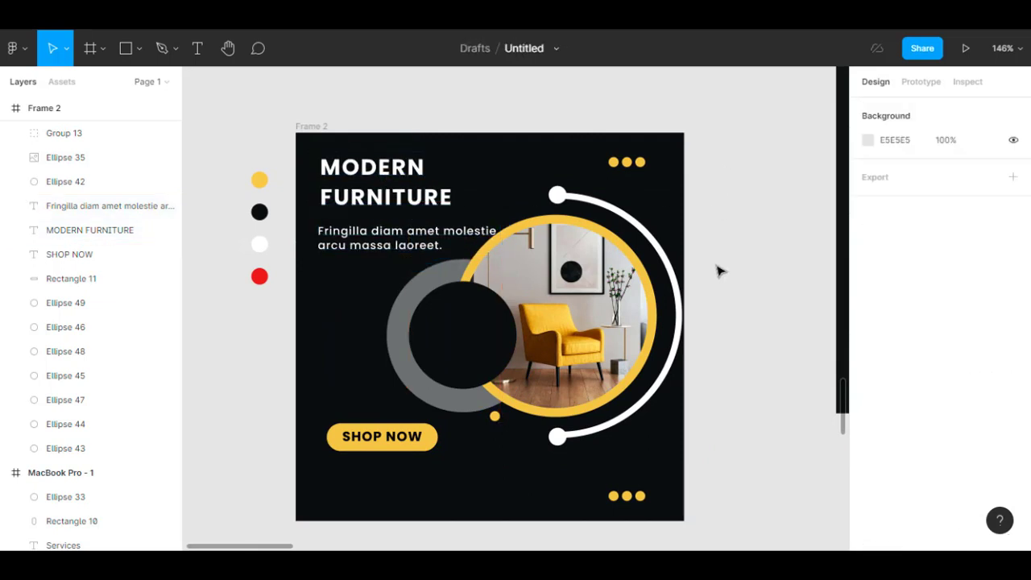
Shrink the grey circle behind the black one to 118 × 118 at X 82, Y 123
click(389, 329)
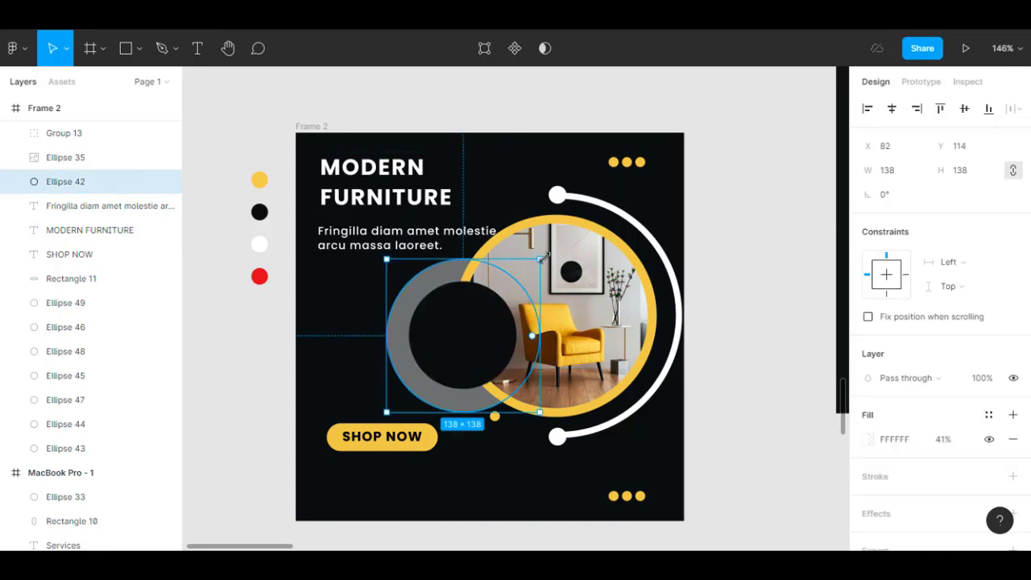
drag(539, 258, 517, 281)
drag(427, 398, 427, 387)
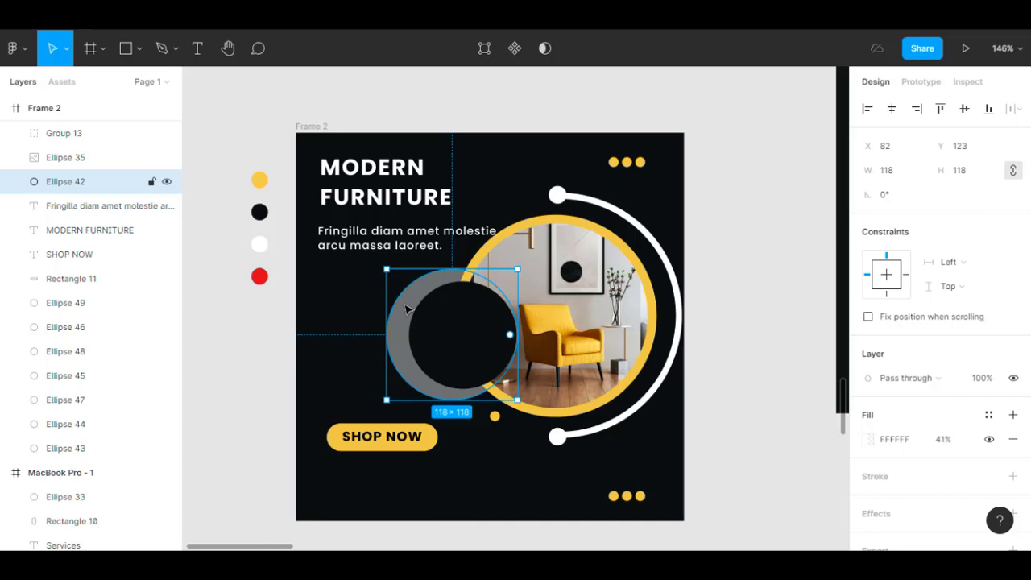
Duplicate the grey circle, place the copy at X 33, Y 130, and reduce its fill opacity to 0%
key(ctrl+d)
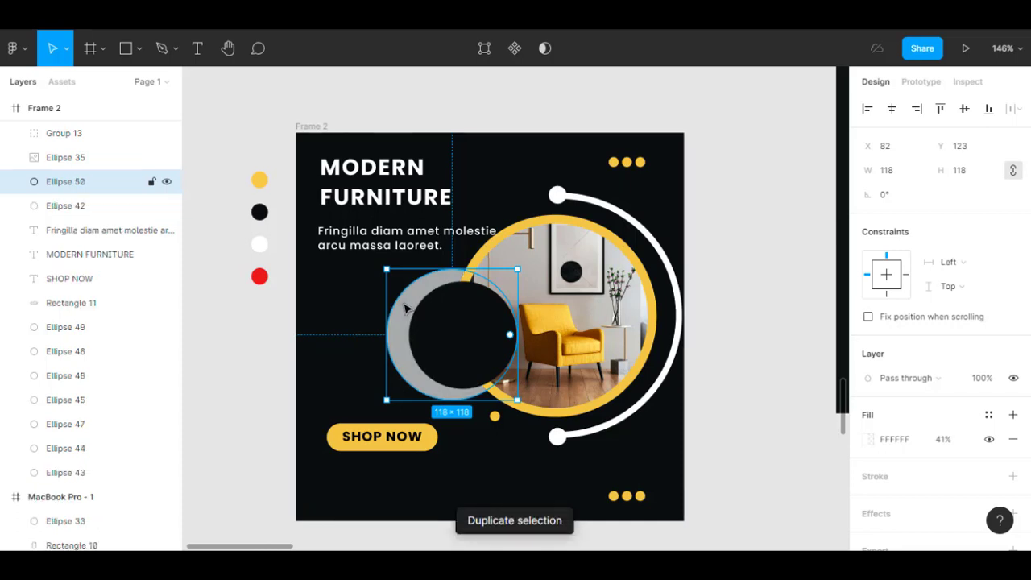
drag(405, 309, 353, 317)
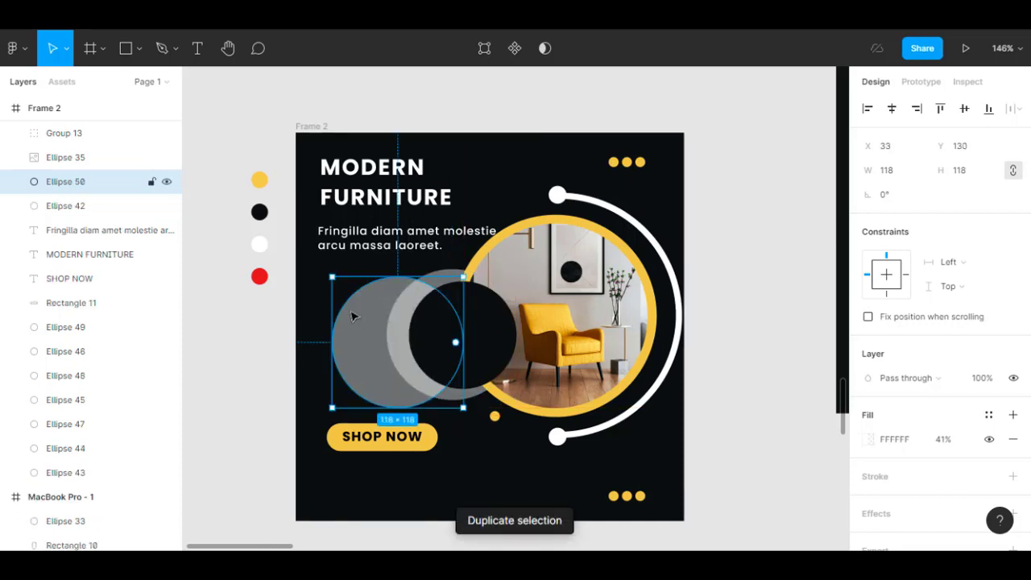
click(867, 445)
drag(761, 399, 696, 399)
Add a stroke to the transparent circle copy and set its thickness to 2
click(877, 479)
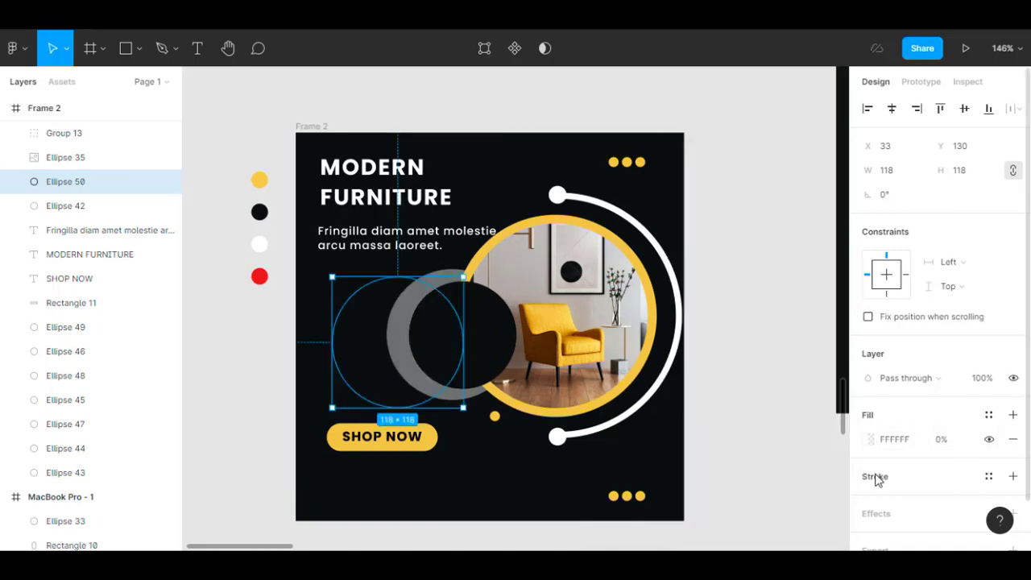
click(878, 478)
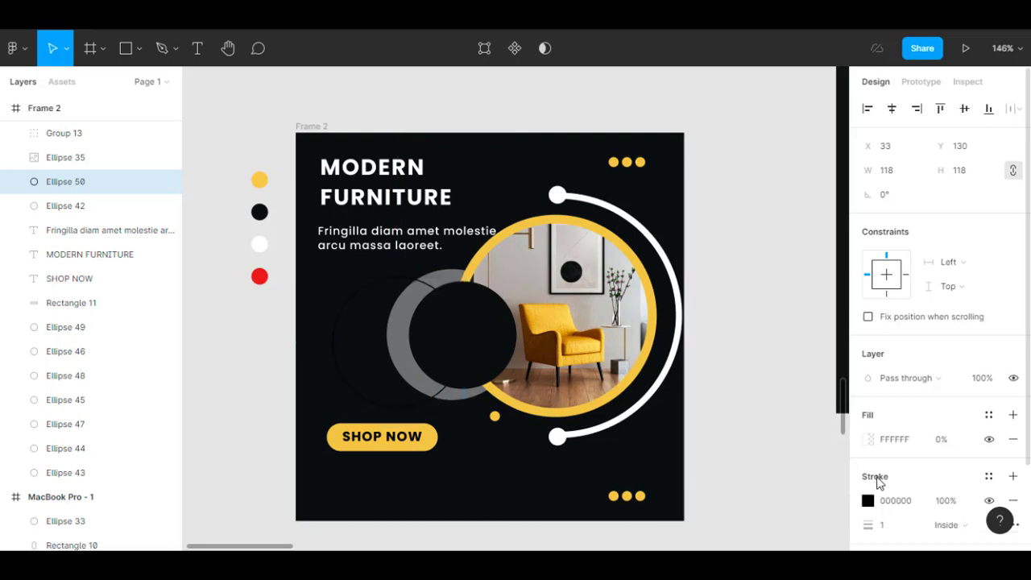
scroll(925, 497, down, 3)
click(884, 427)
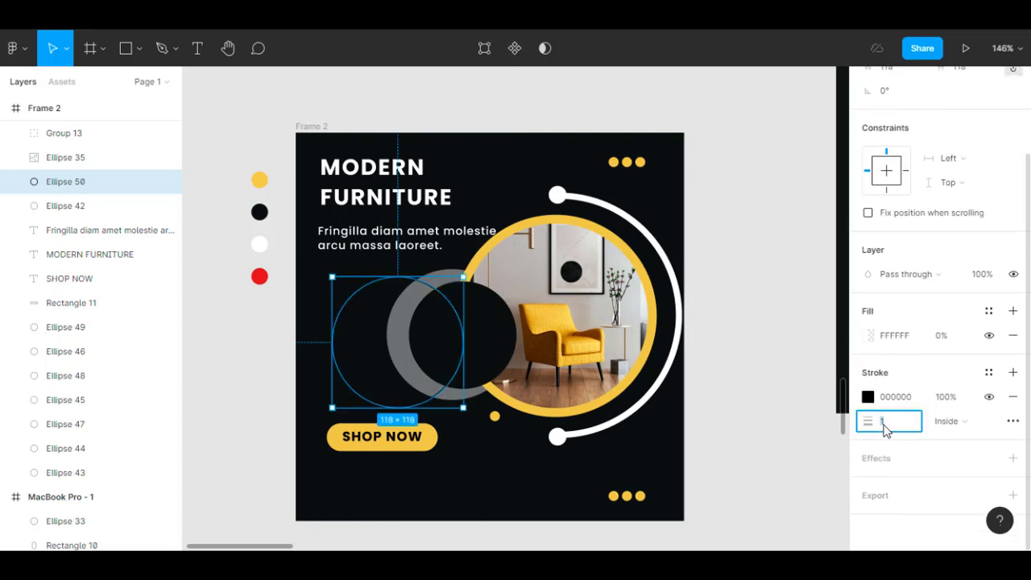
text(2)
key(Return)
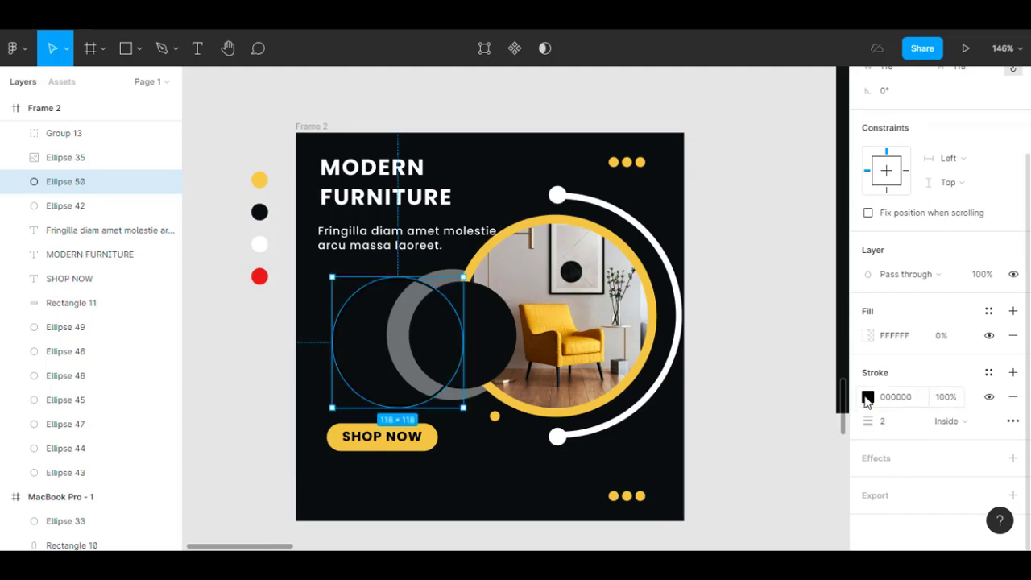
Color the circle copy's stroke red D73333 and shrink the circle to about 73 × 73
click(868, 398)
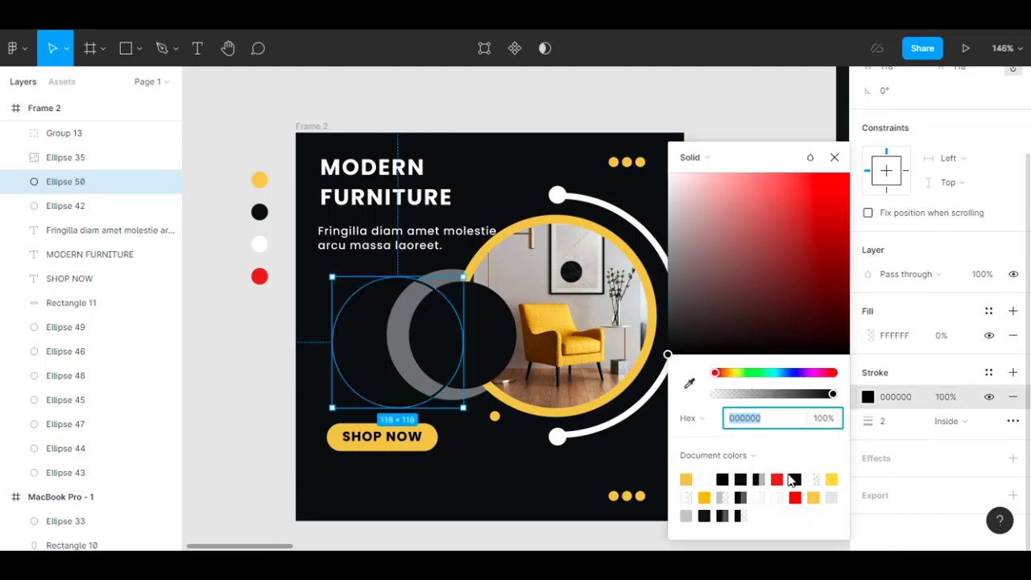
scroll(259, 277, down, 1)
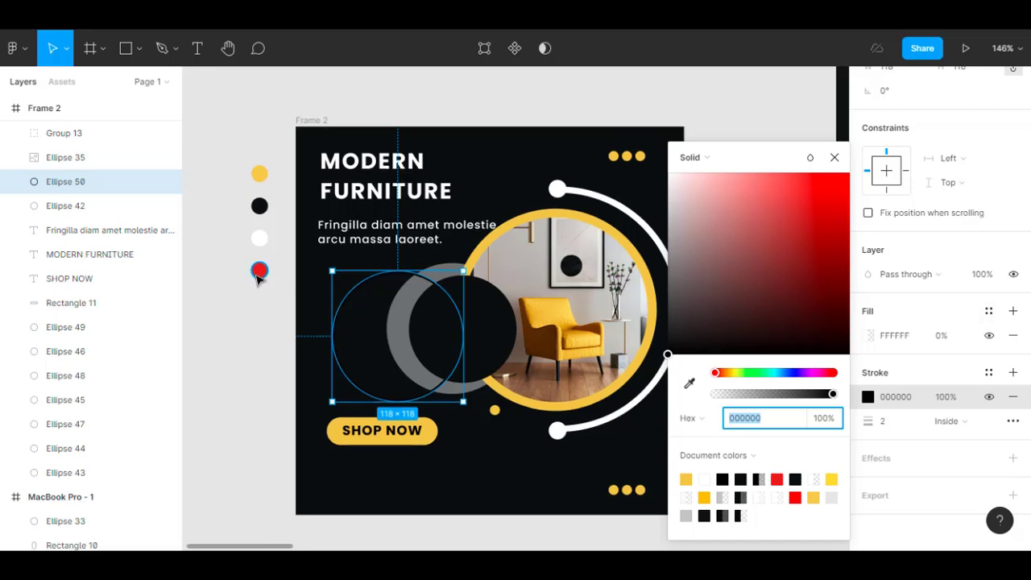
click(777, 480)
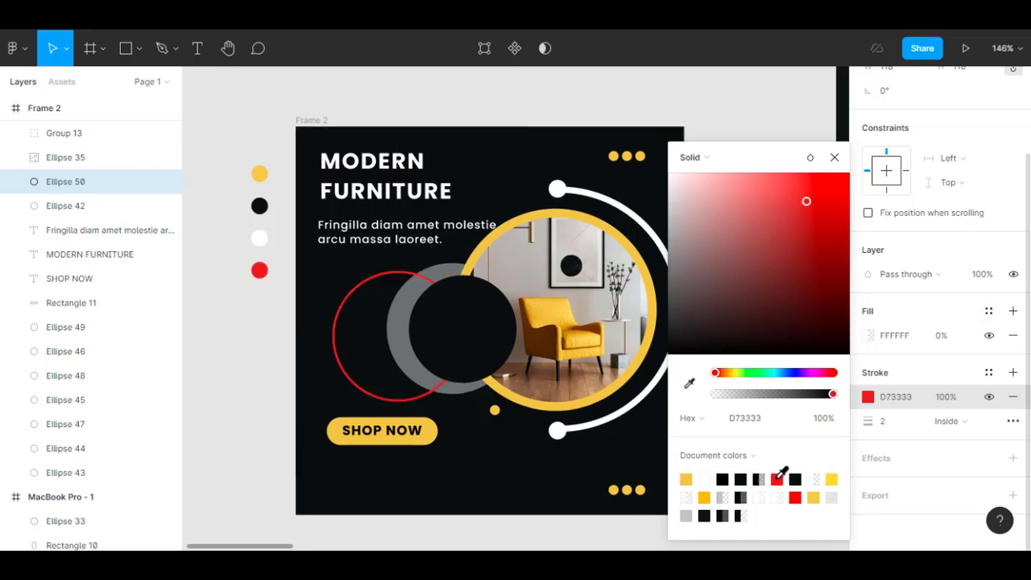
click(835, 157)
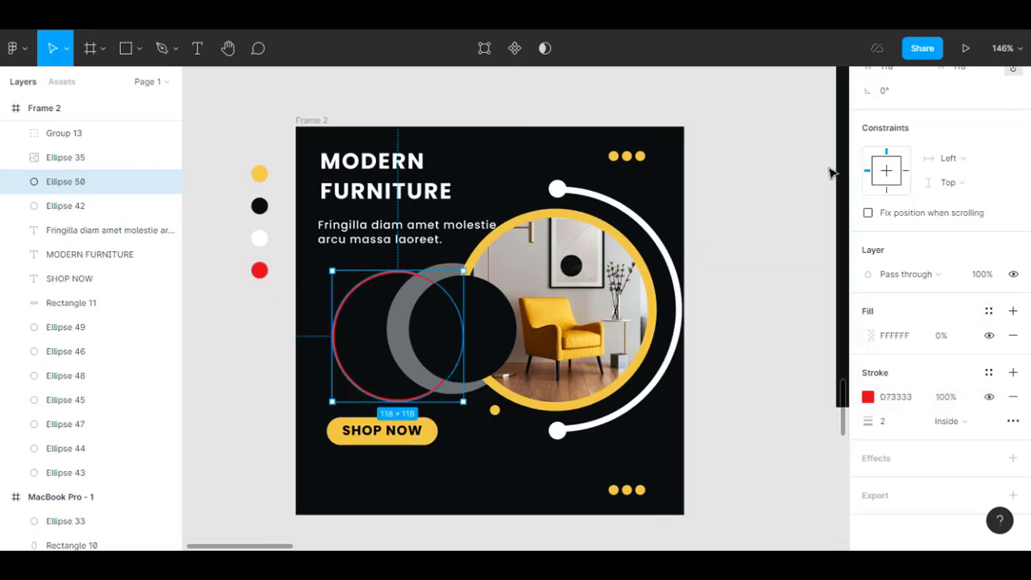
drag(464, 270, 393, 319)
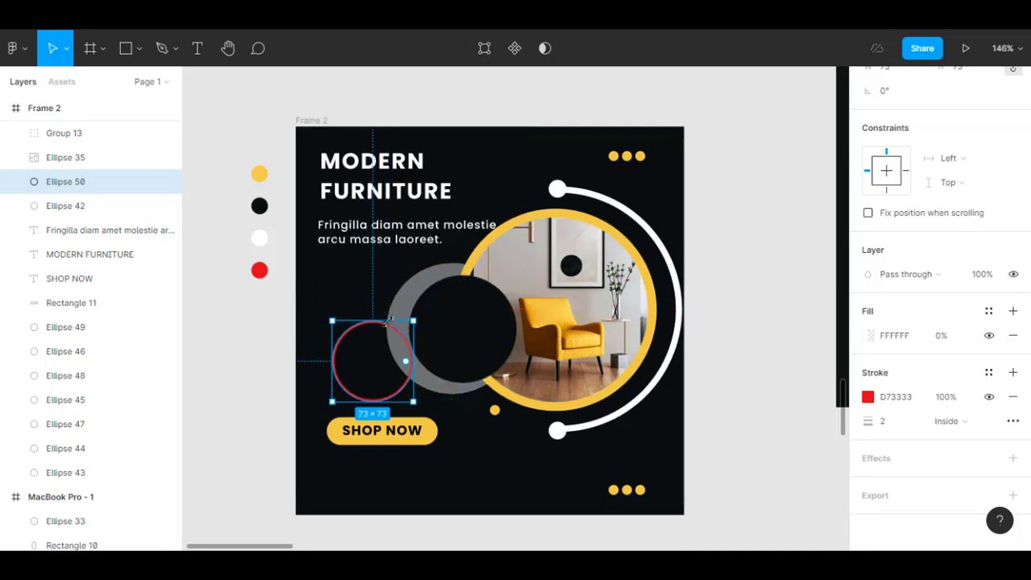
Shrink the red outlined circle to about 56 × 56 overlapping the grey circle's edge, and move the black circle to X 97, Y 131
drag(357, 395, 368, 386)
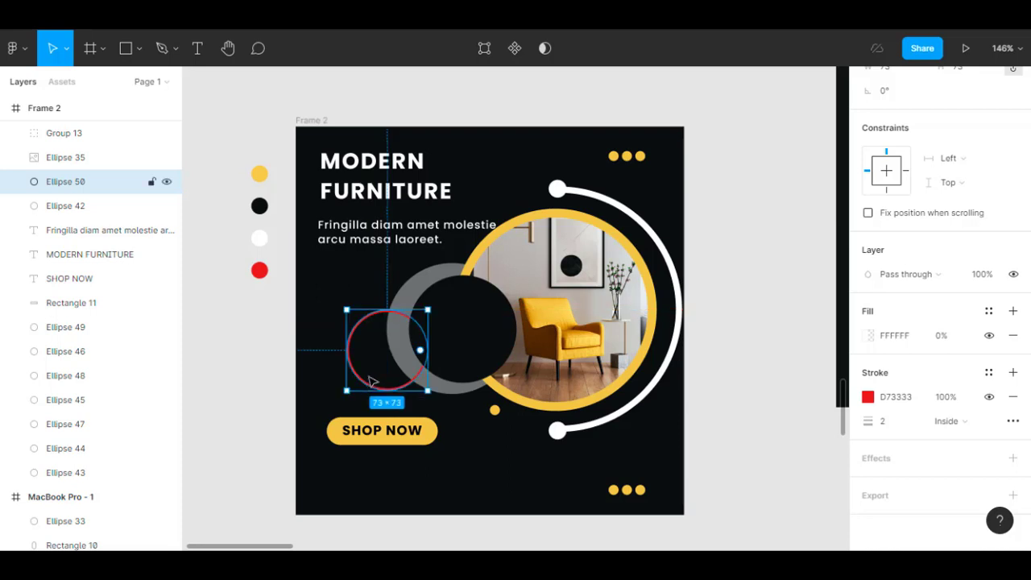
drag(428, 309, 410, 329)
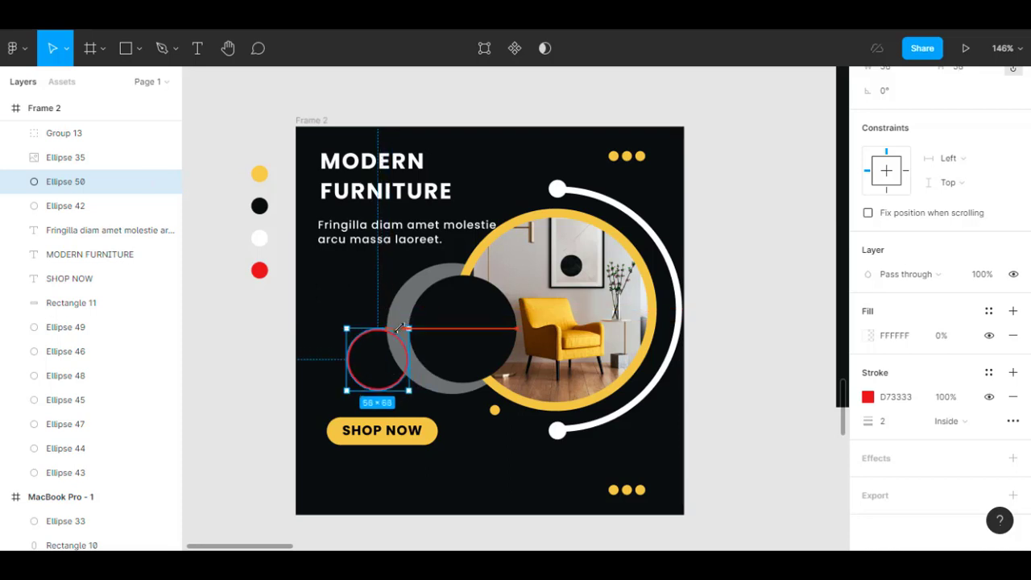
drag(362, 387, 378, 369)
drag(460, 357, 455, 354)
scroll(494, 367, down, 1)
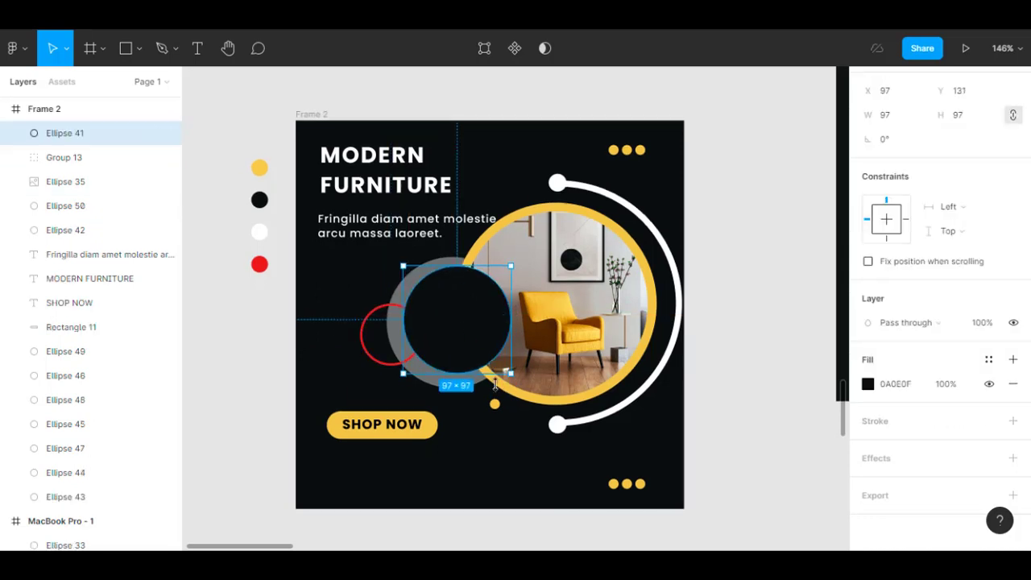
Group the SHOP NOW text with its yellow rounded rectangle and shift the group slightly up and left to line up with the heading
click(380, 428)
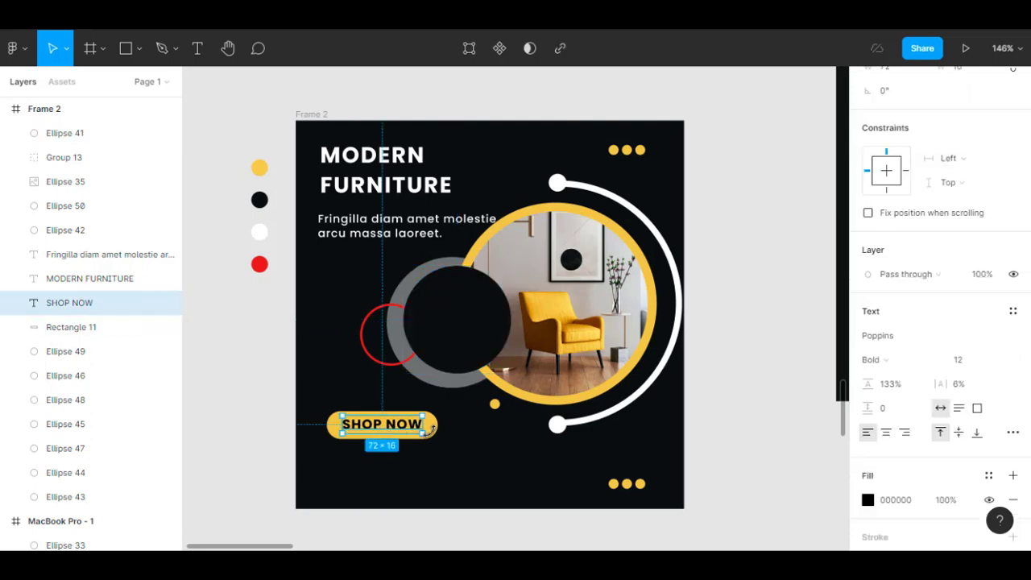
shift+click(438, 435)
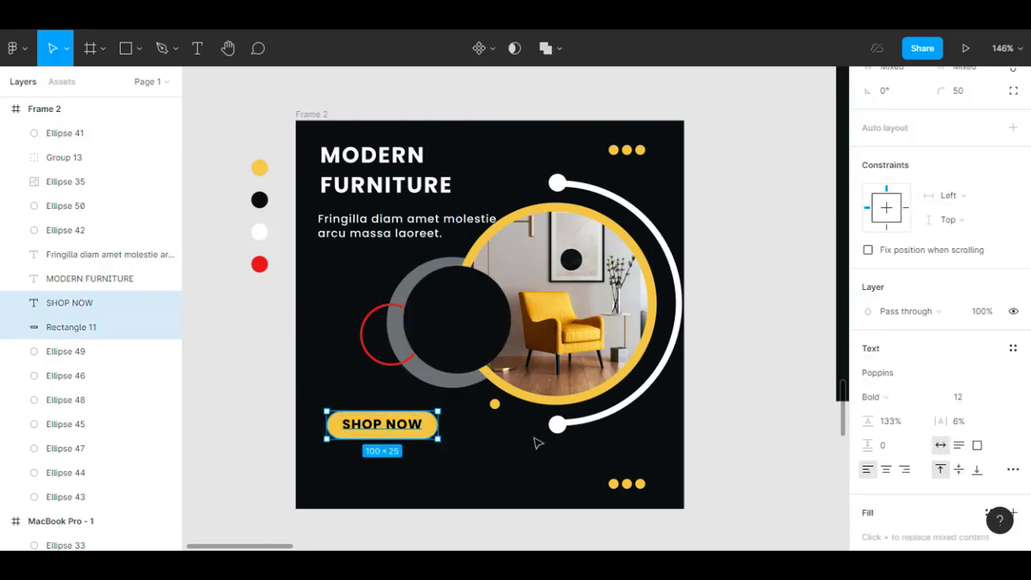
key(ctrl+g)
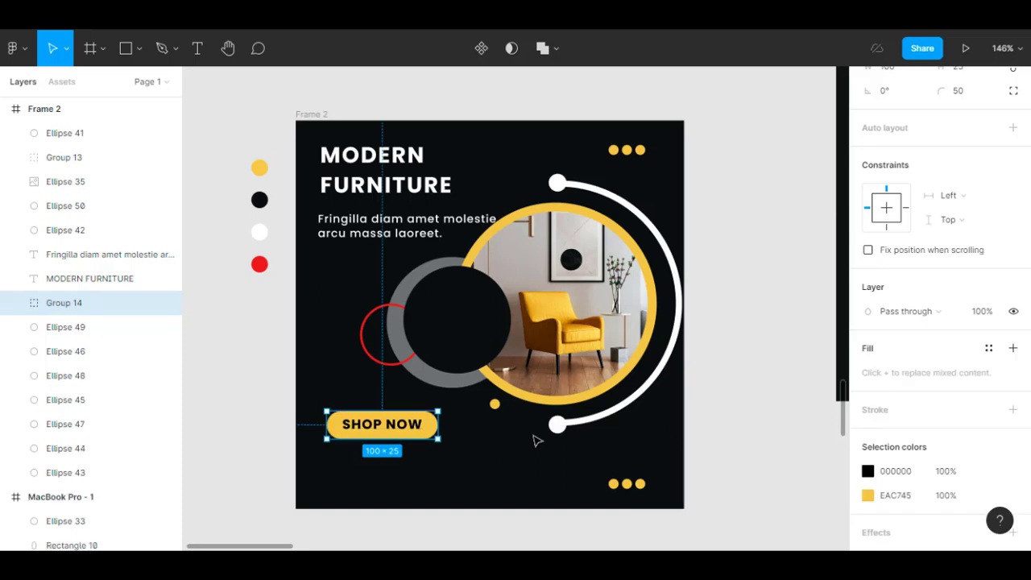
drag(405, 425, 399, 415)
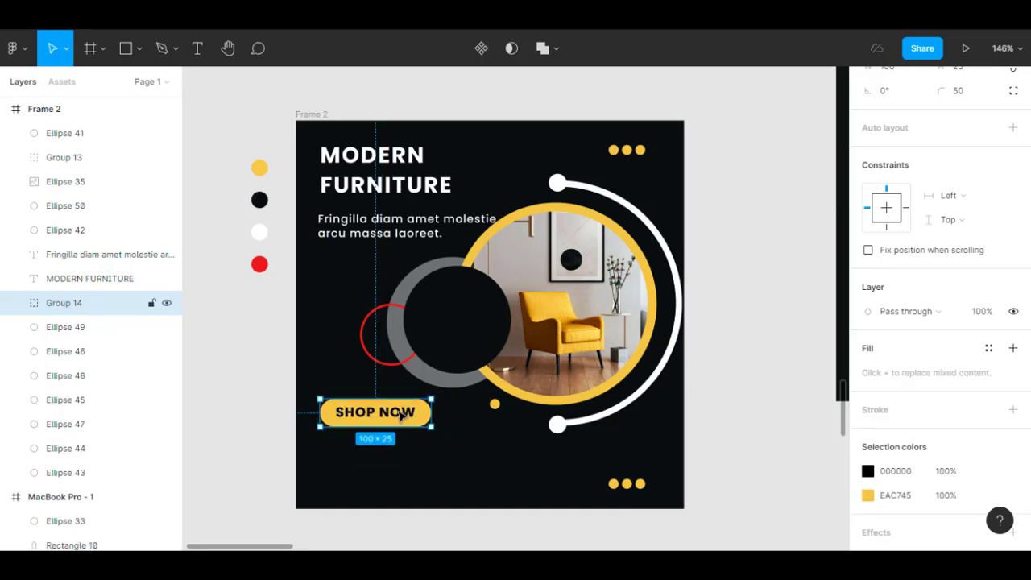
double_click(400, 415)
double_click(401, 414)
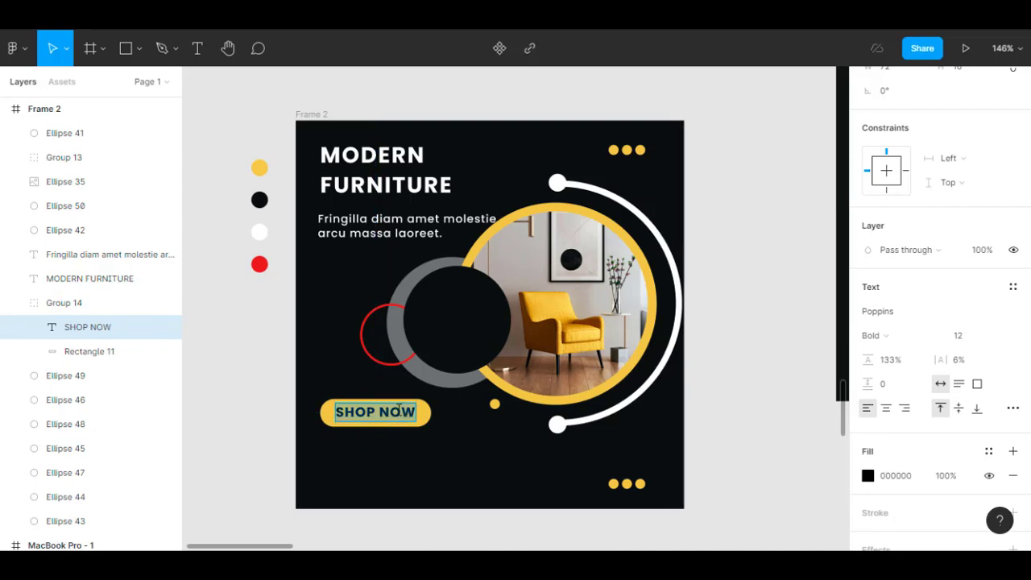
key(Escape)
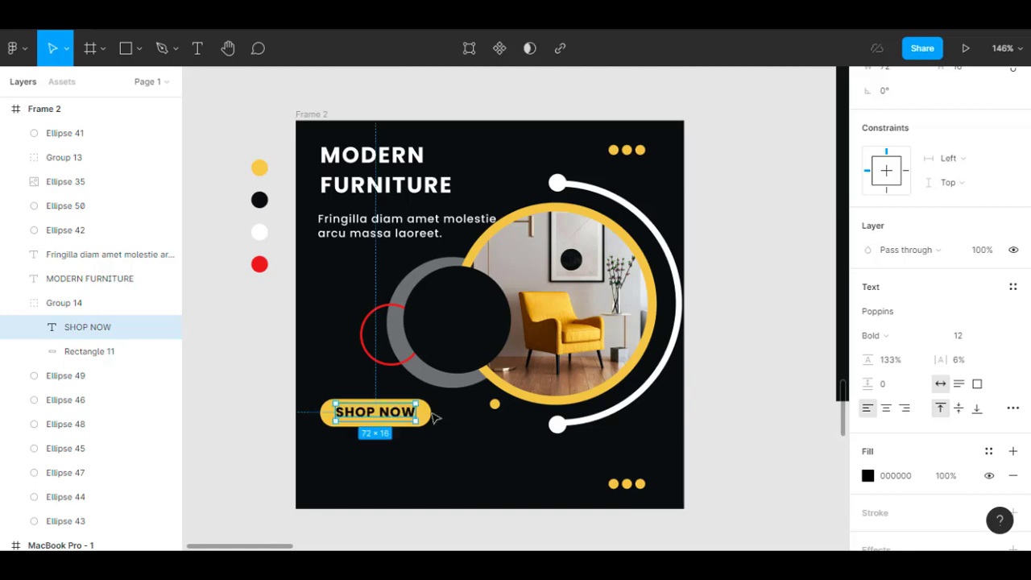
click(225, 387)
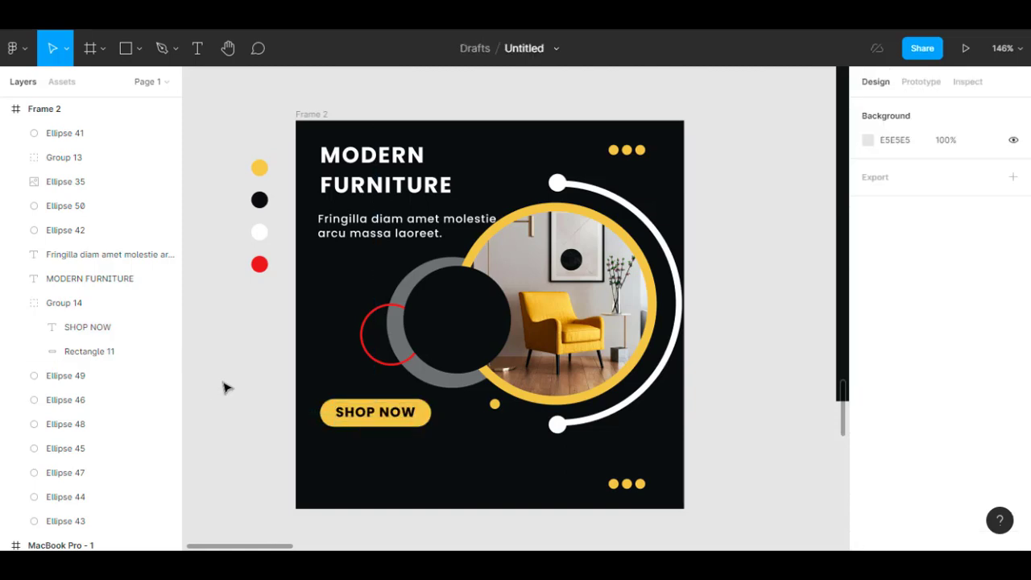
Change the SHOP NOW label's font weight to SemiBold
double_click(392, 413)
triple_click(390, 413)
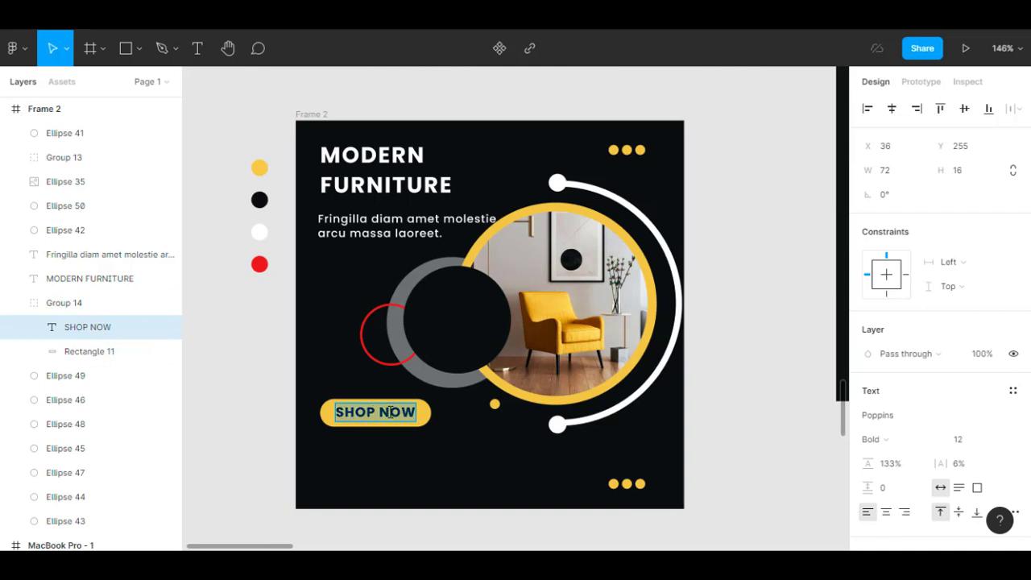
scroll(975, 430, down, 3)
click(902, 289)
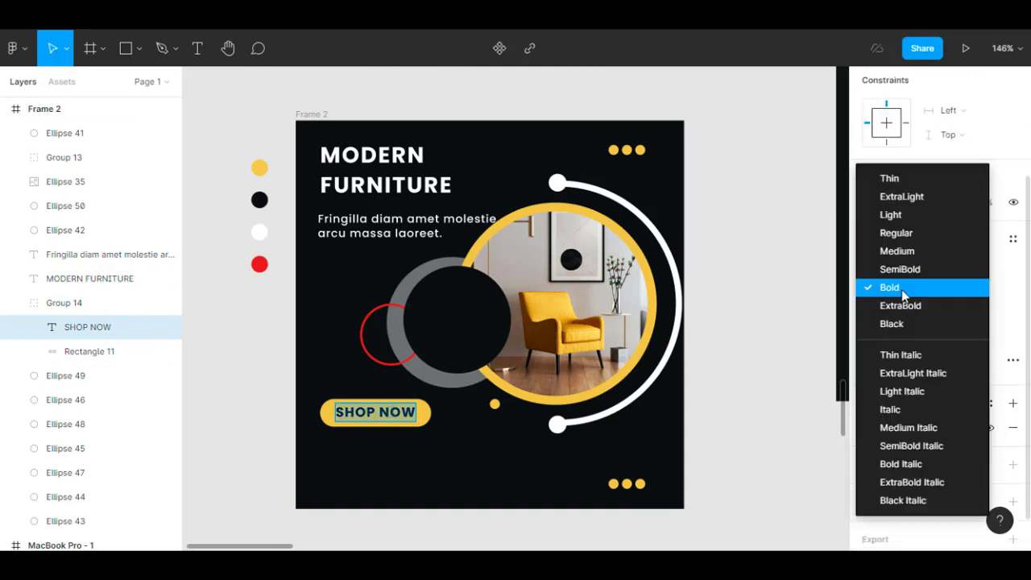
click(900, 270)
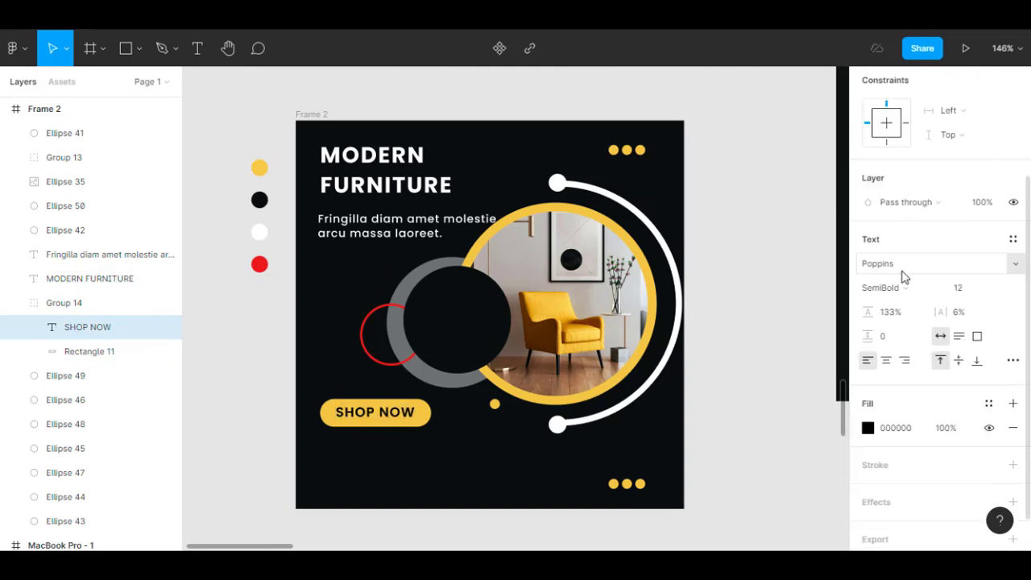
double_click(393, 414)
key(Escape)
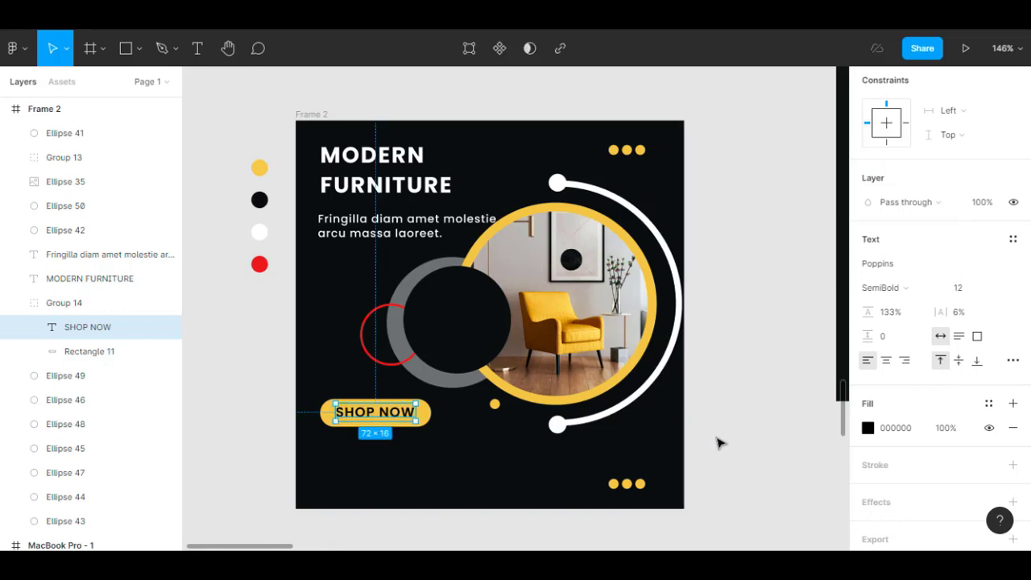
click(725, 453)
click(393, 436)
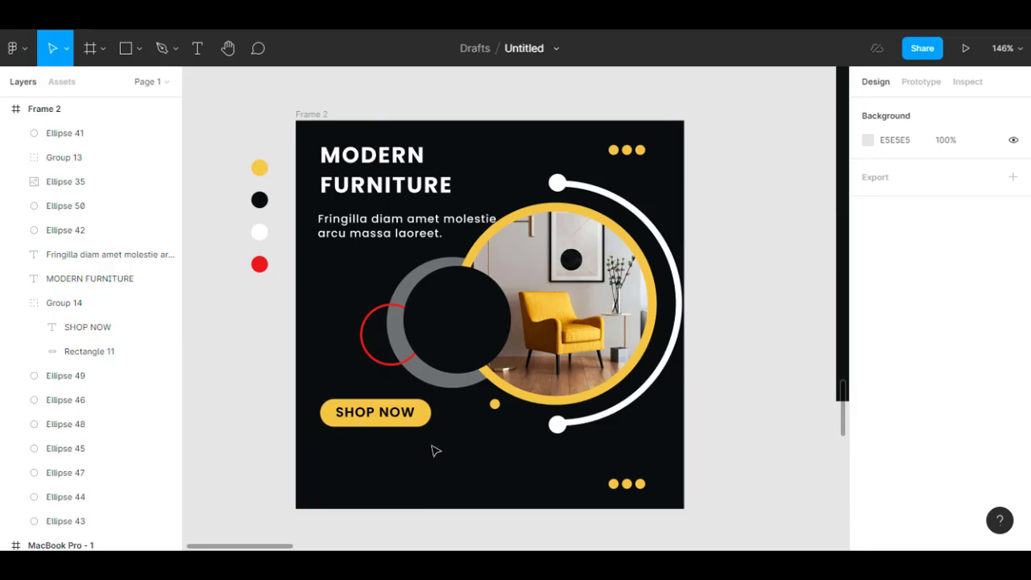
Duplicate the contact-book icon and Call Us text from the finished banner above and place the copy below the SHOP NOW button
scroll(431, 450, up, 3)
scroll(431, 451, down, 4)
scroll(429, 452, up, 1)
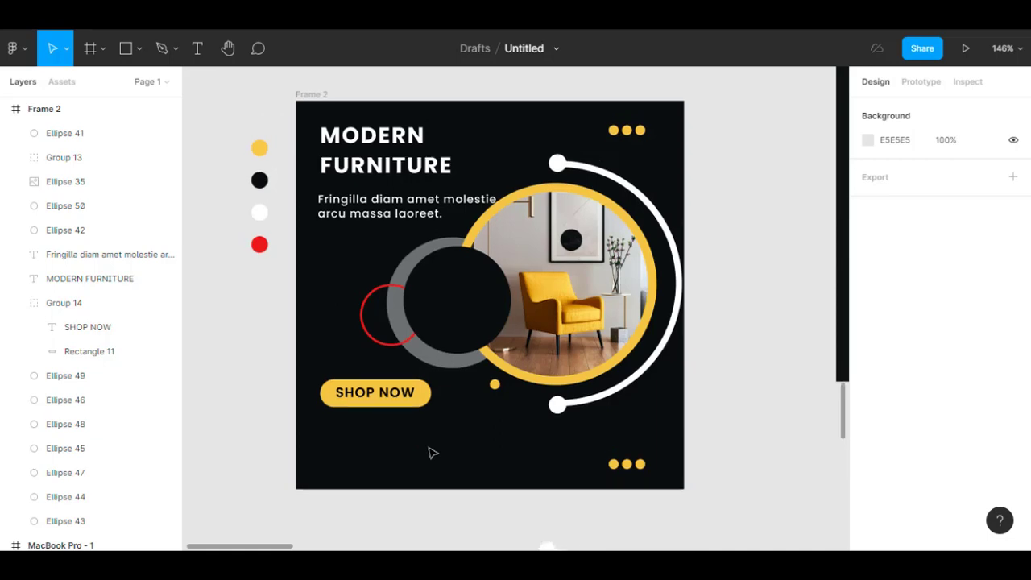
scroll(429, 453, up, 5)
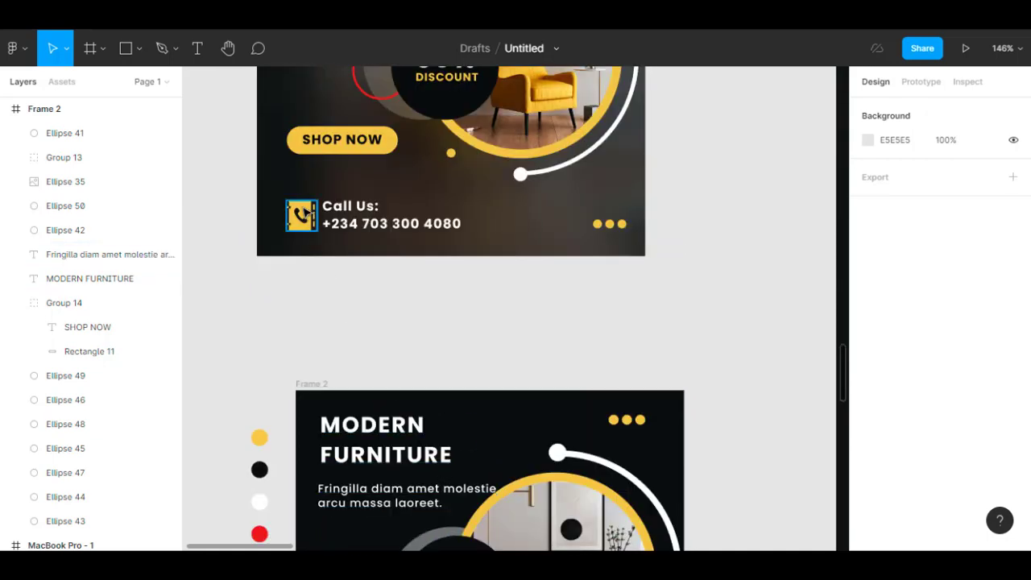
click(306, 213)
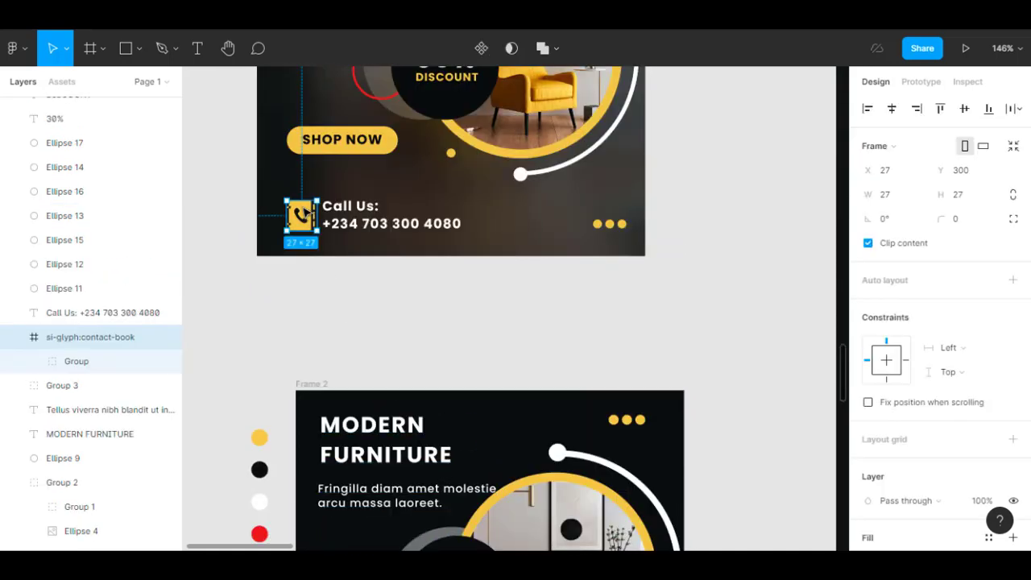
shift+click(360, 221)
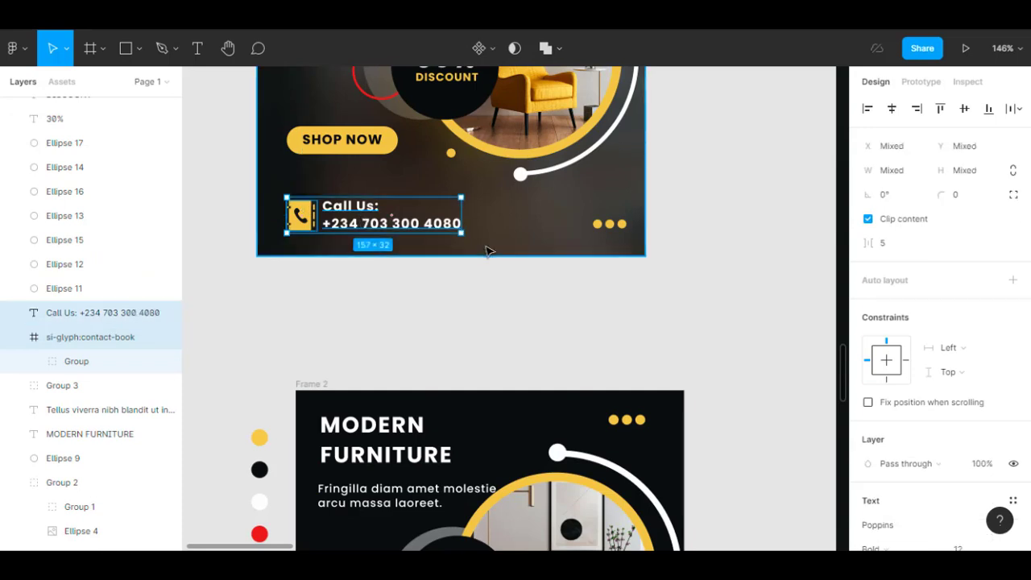
key(ctrl+d)
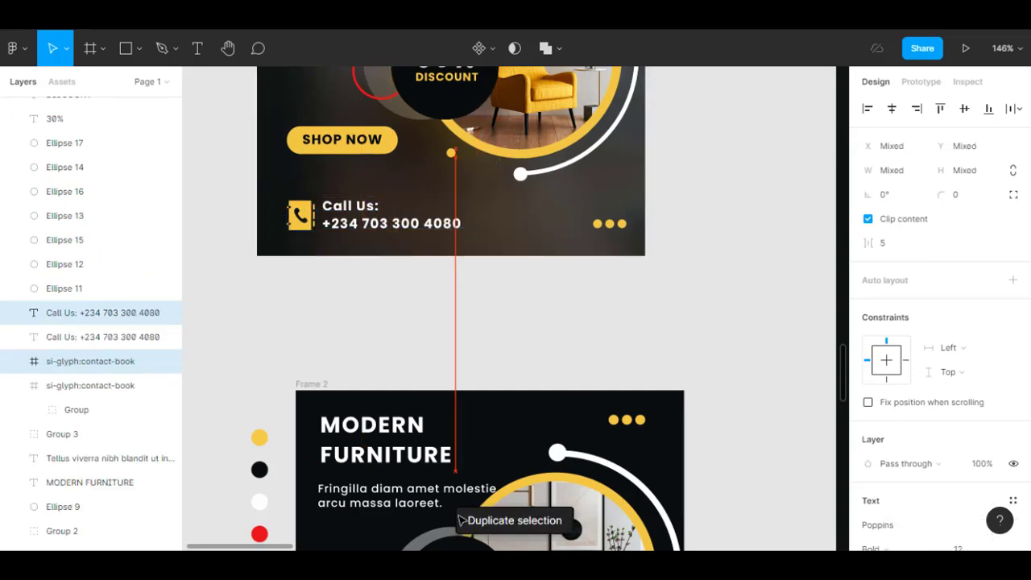
scroll(430, 383, down, 10)
drag(429, 384, 410, 334)
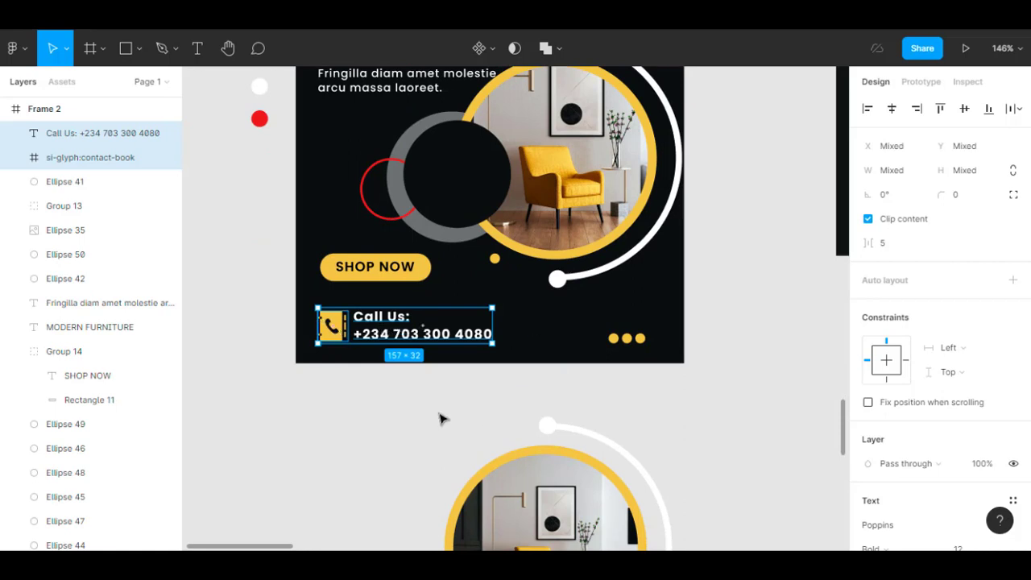
scroll(446, 424, up, 1)
scroll(443, 419, up, 5)
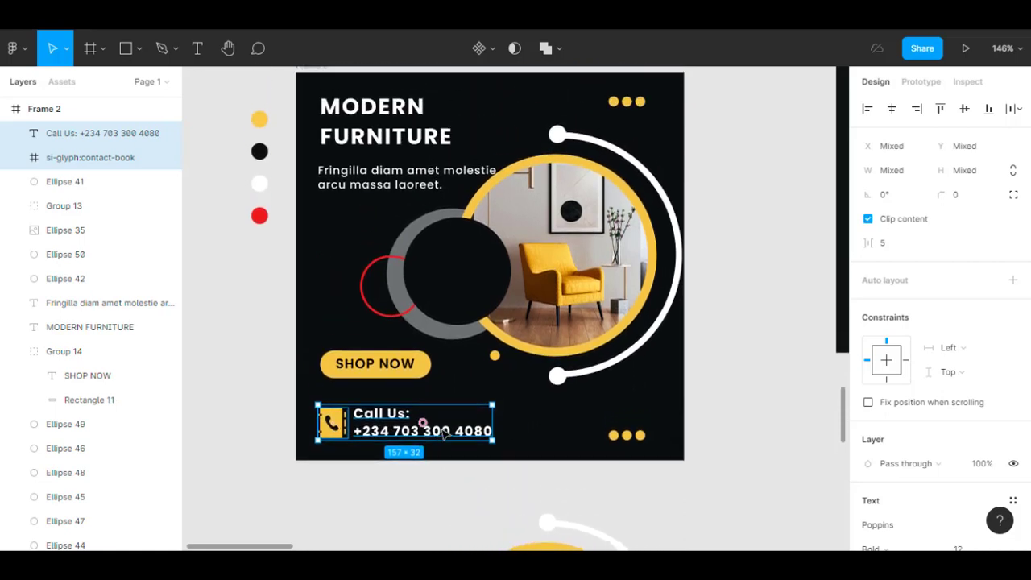
scroll(442, 467, down, 1)
click(444, 524)
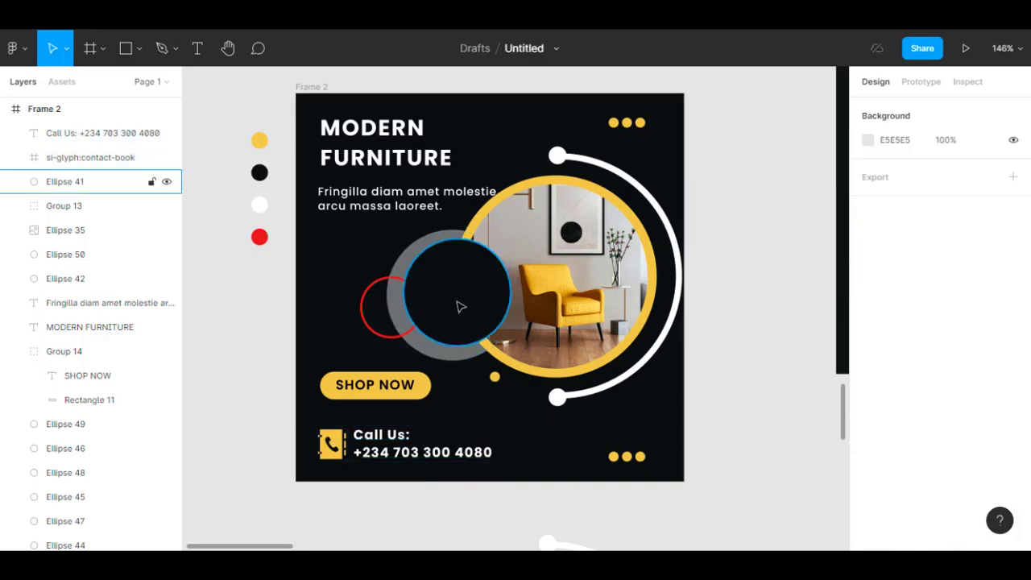
Add a white "40%" text inside the black circle at X 128, Y 172
click(197, 50)
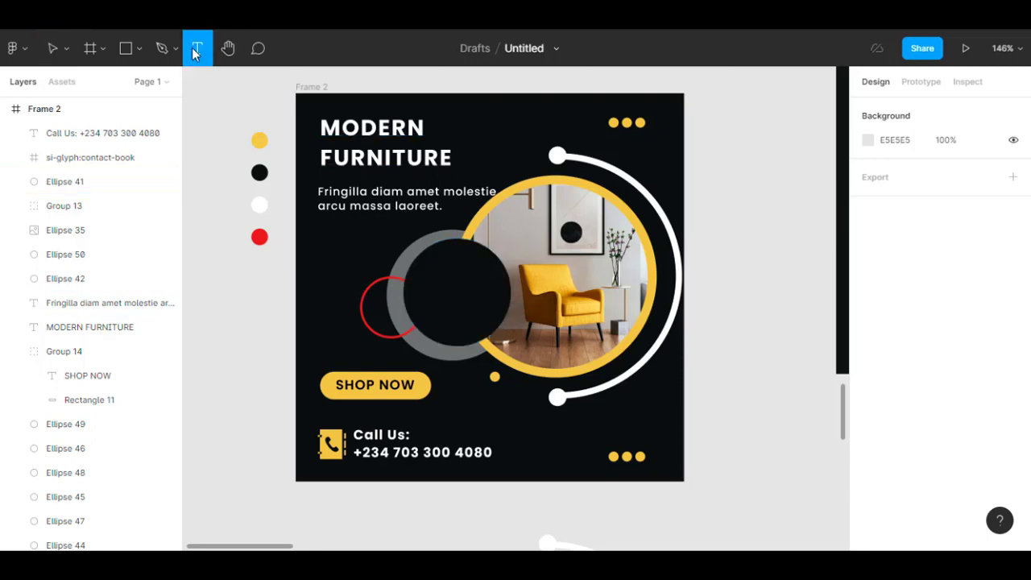
scroll(432, 282, down, 1)
click(436, 283)
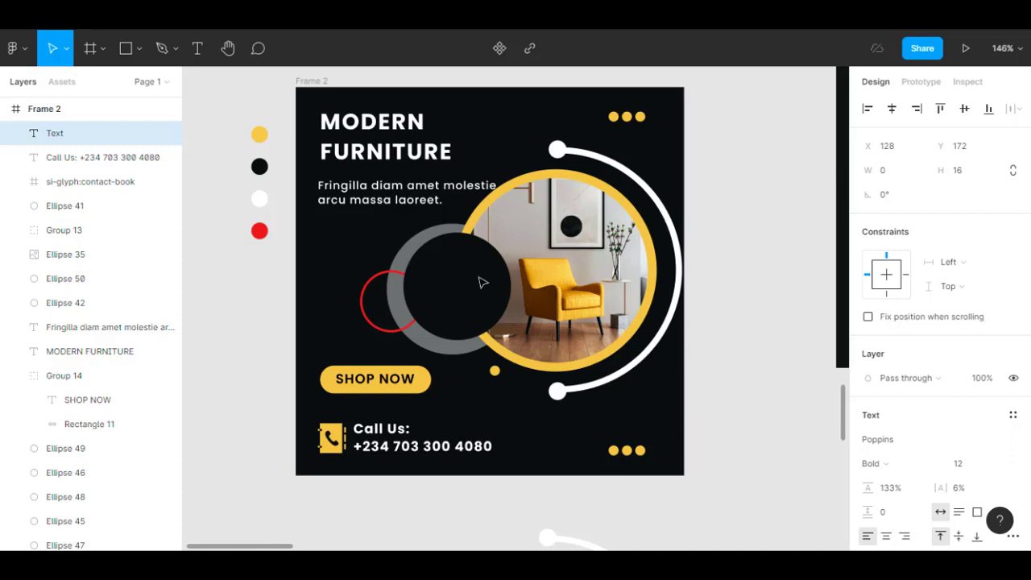
text(40%)
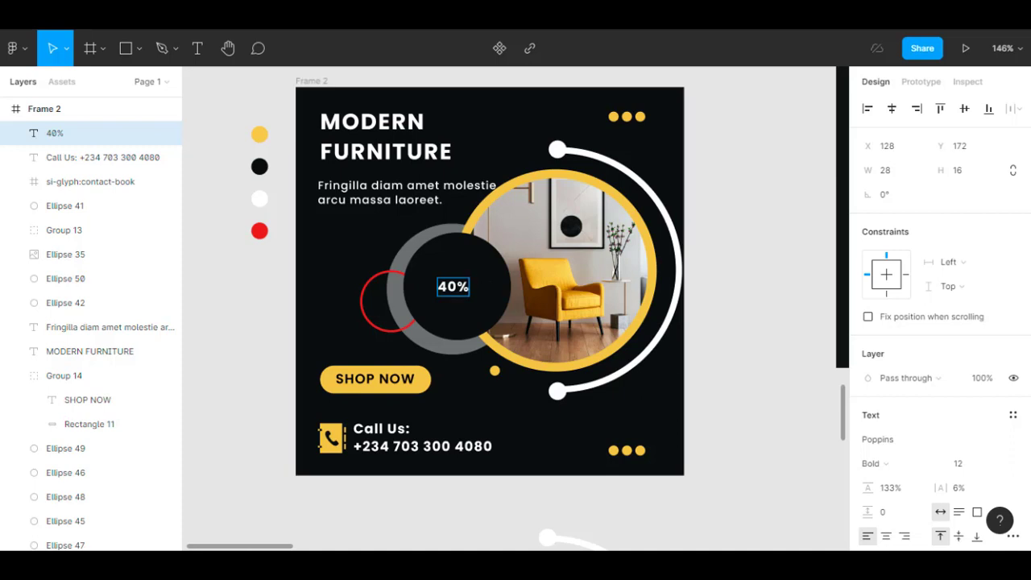
key(Escape)
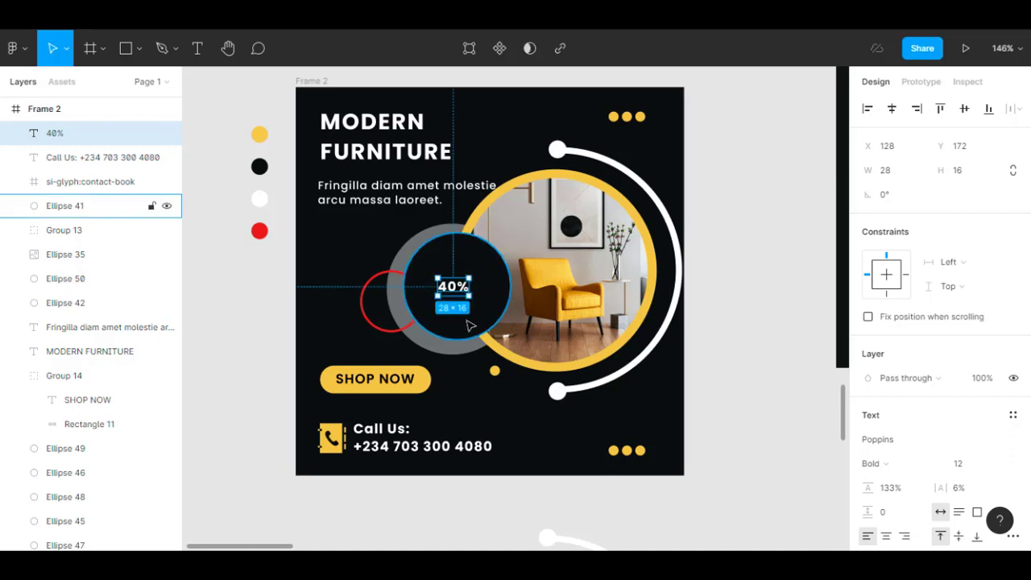
Duplicate the 40% text directly beneath it at X 128, Y 188 and change the copy's wording to DISCOUNT
key(ctrl+d)
drag(457, 292, 459, 306)
double_click(458, 304)
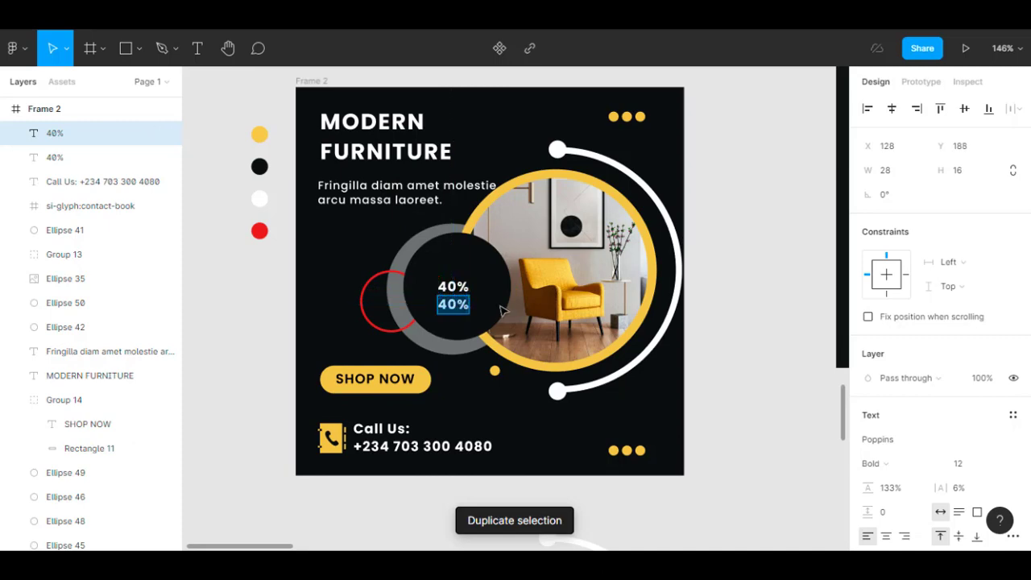
text(D)
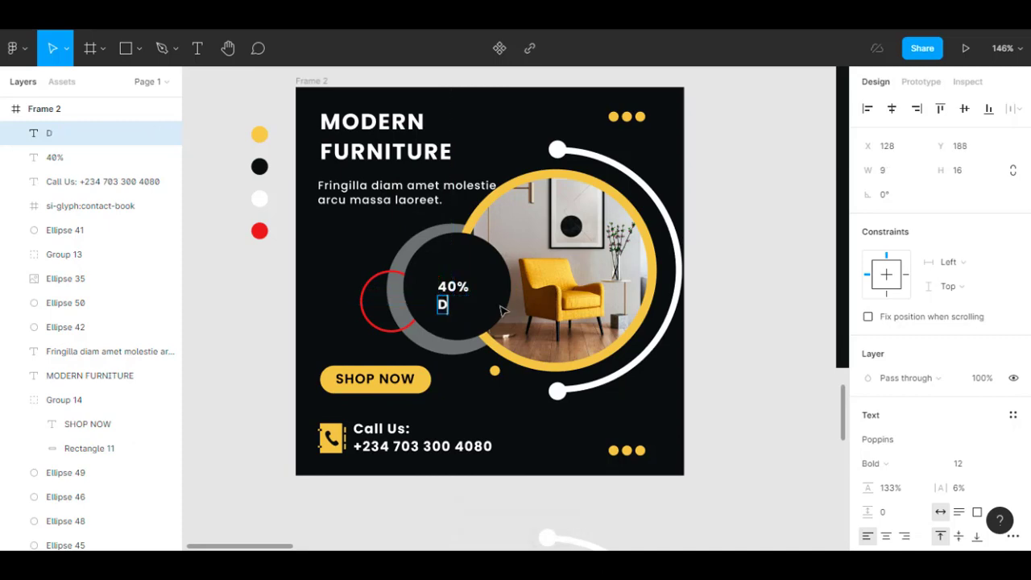
text(ISCOUNT)
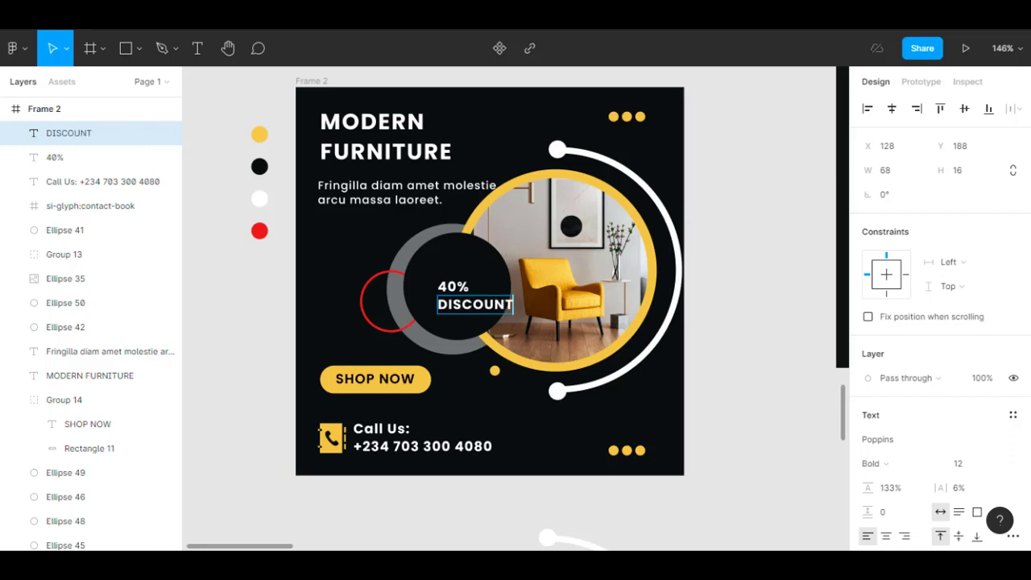
Color the DISCOUNT text yellow EAC745 from the document colors
key(ctrl+a)
scroll(907, 399, down, 5)
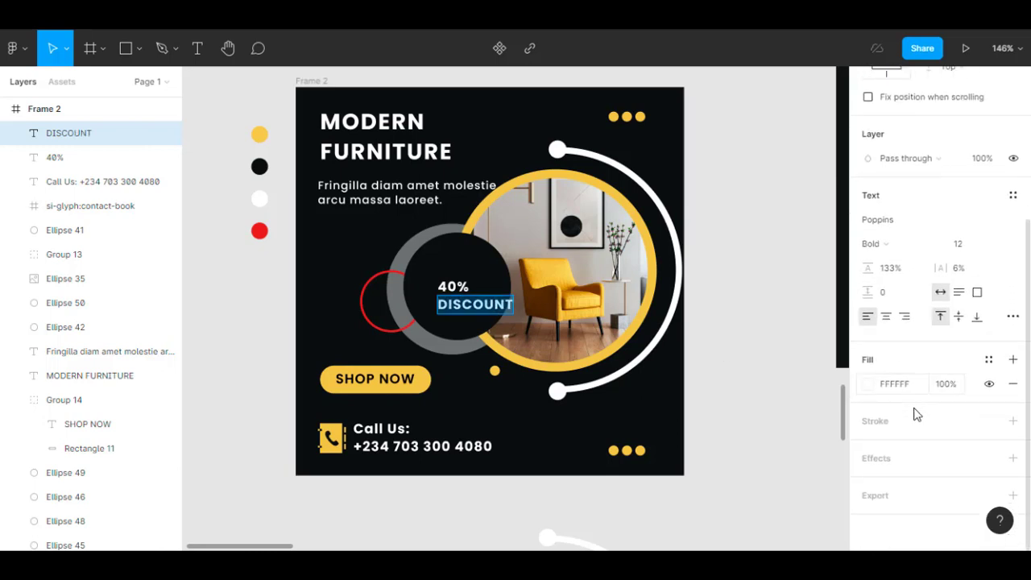
click(867, 384)
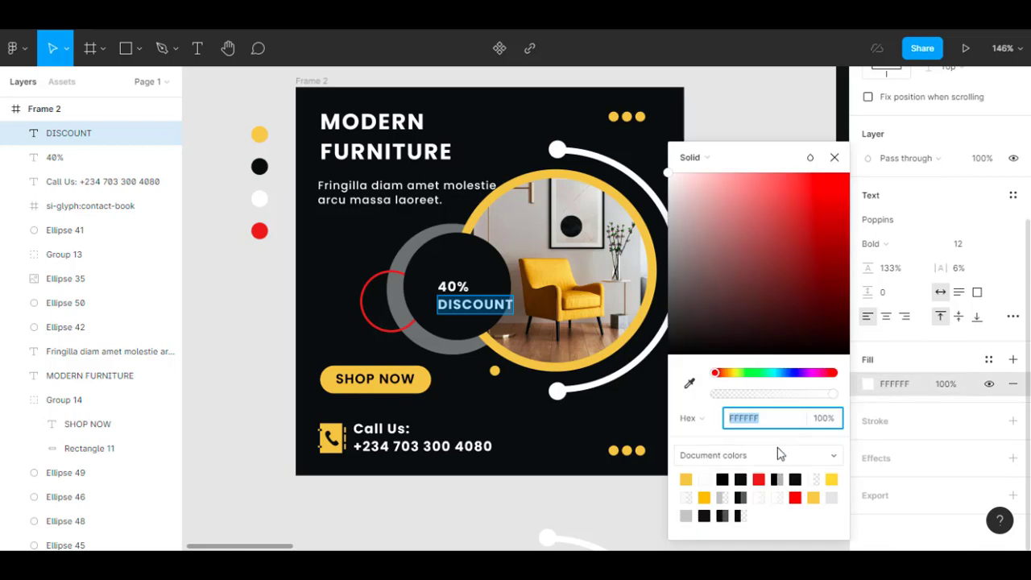
click(690, 383)
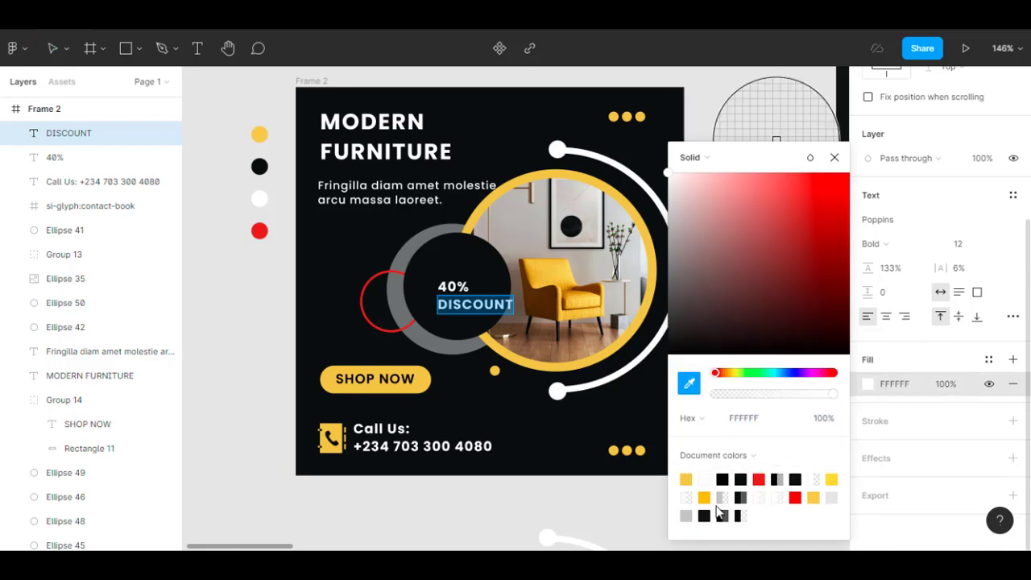
click(686, 481)
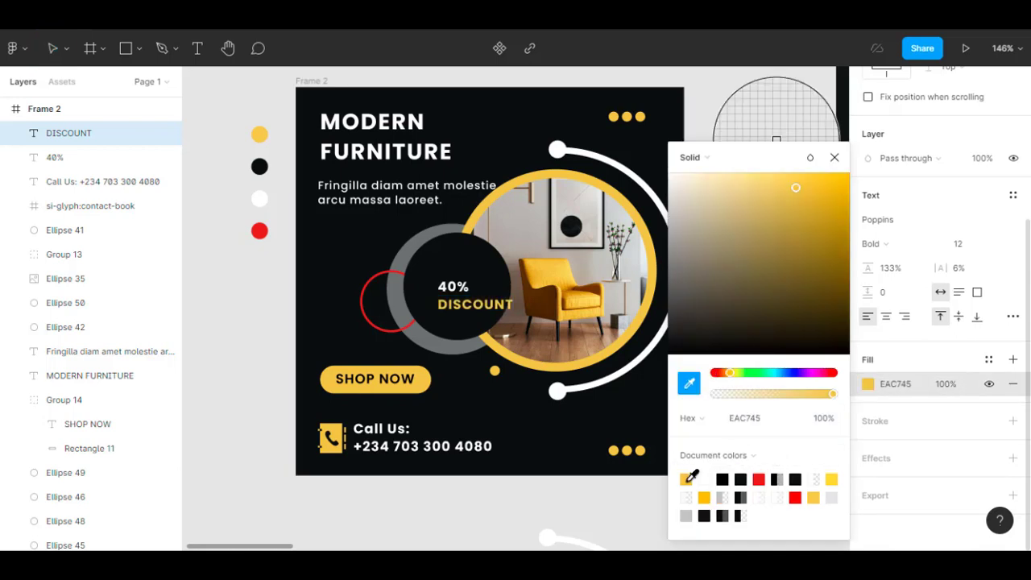
click(834, 158)
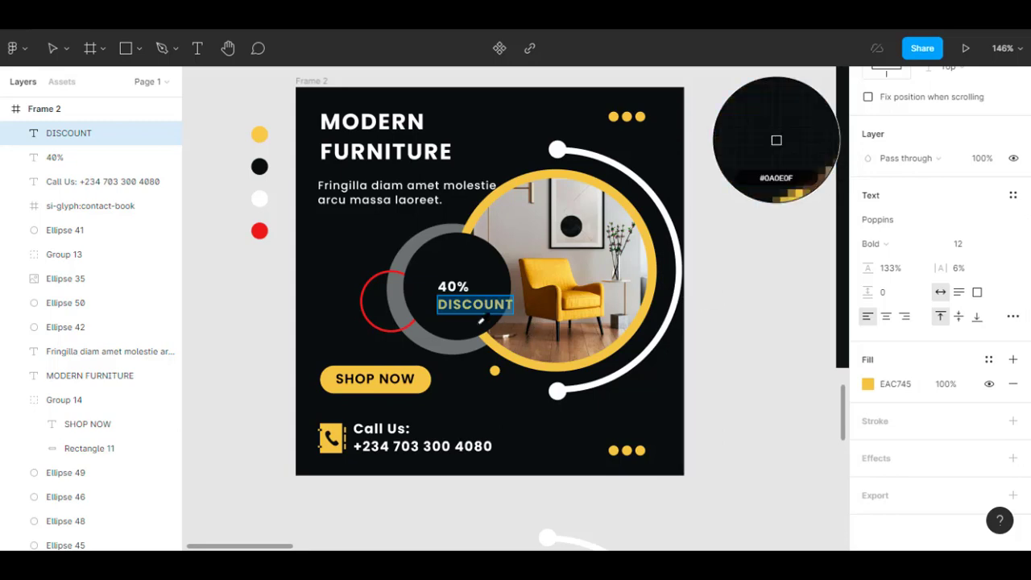
click(869, 385)
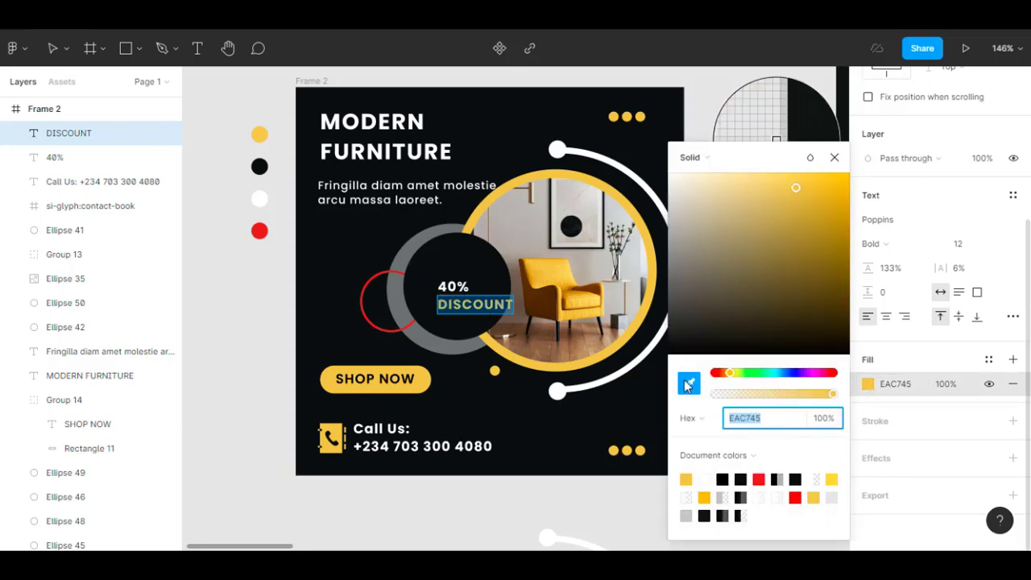
key(Escape)
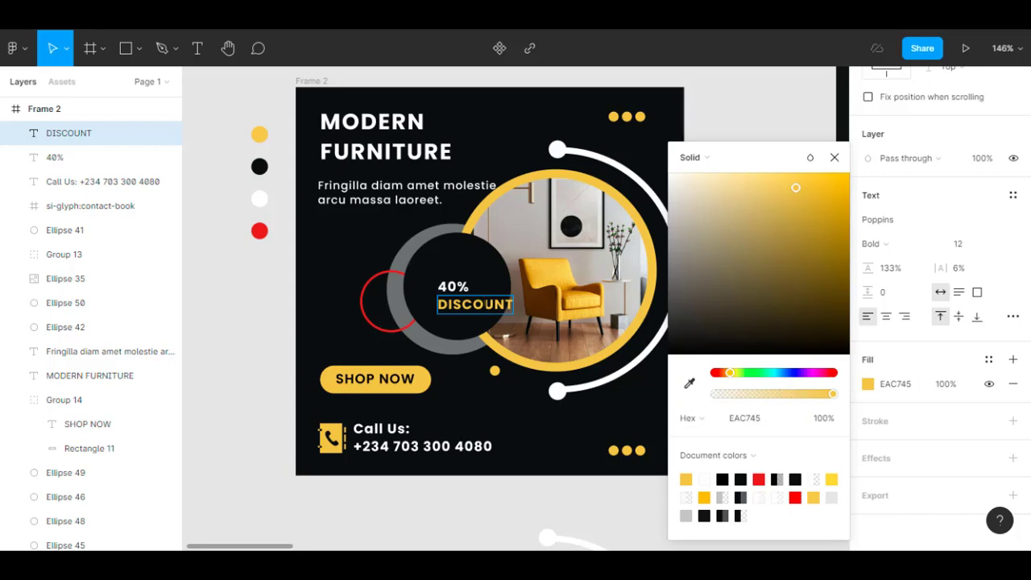
key(Escape)
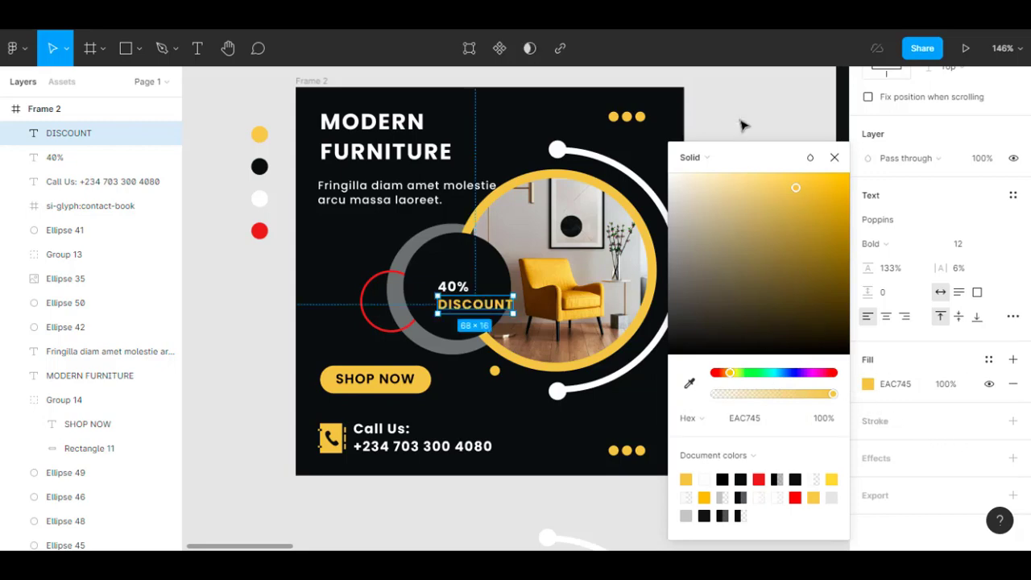
click(737, 131)
Set the DISCOUNT text's font size to 10 and center it beneath the 40% text at X 117, Y 187
double_click(487, 310)
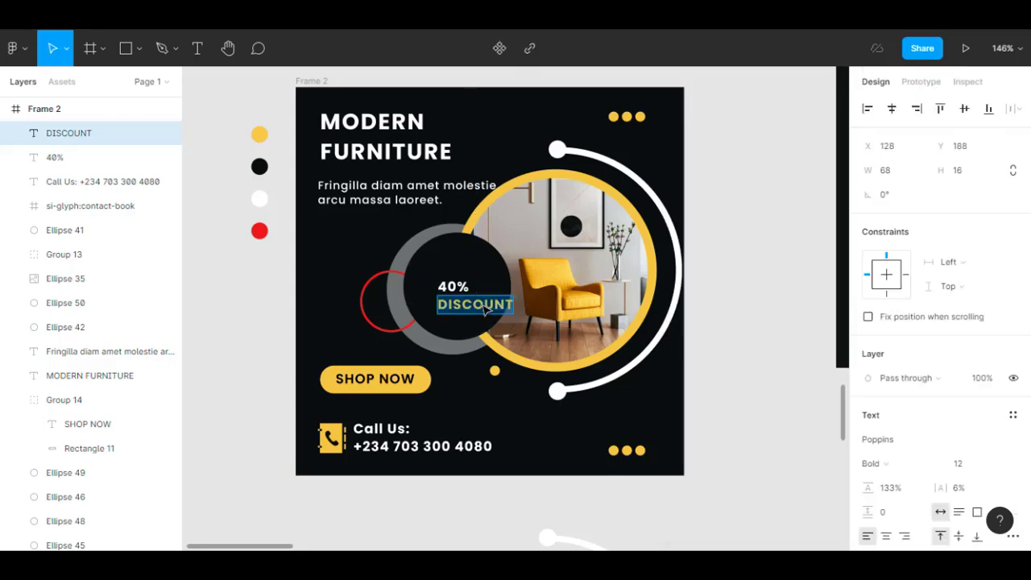
click(994, 465)
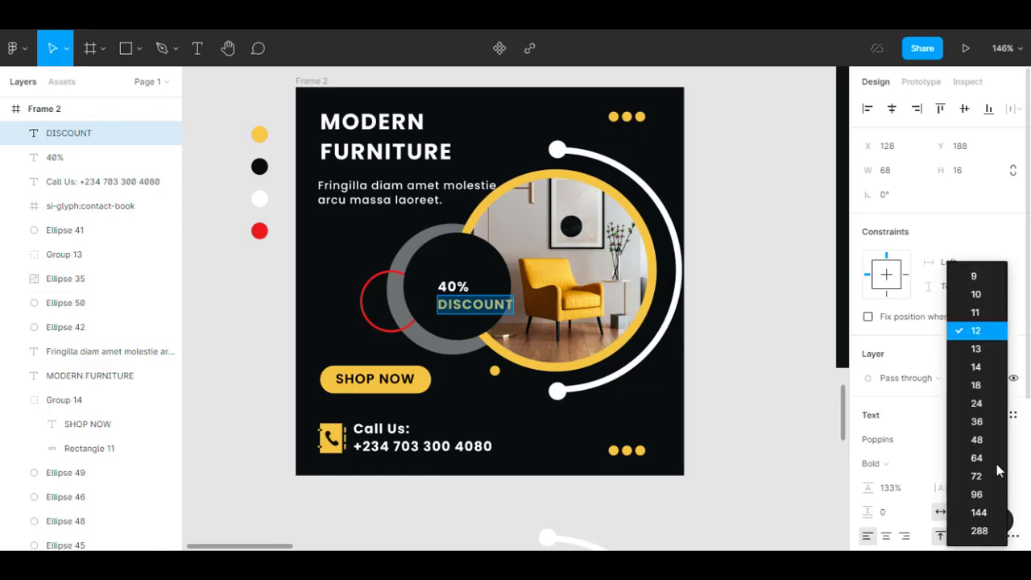
click(985, 295)
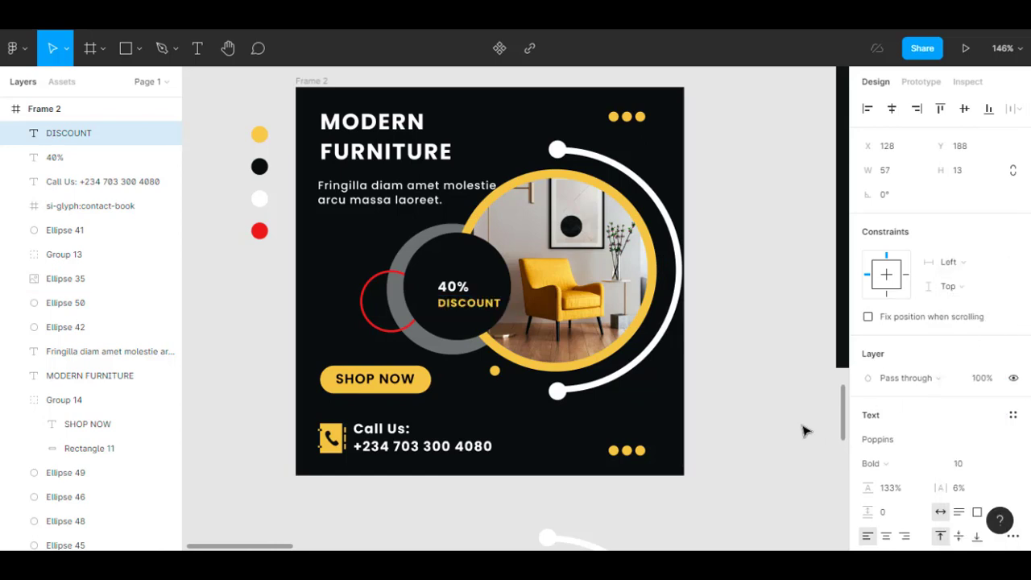
key(Escape)
drag(483, 306, 469, 300)
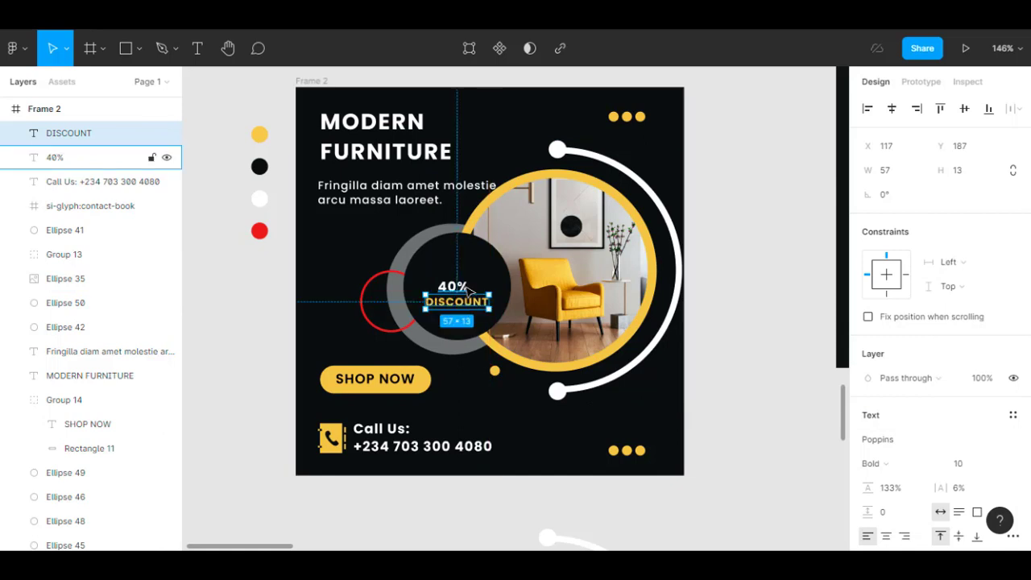
Set the 40% text's font size to 24 and move it just above DISCOUNT at X 119, Y 159
click(466, 289)
double_click(468, 288)
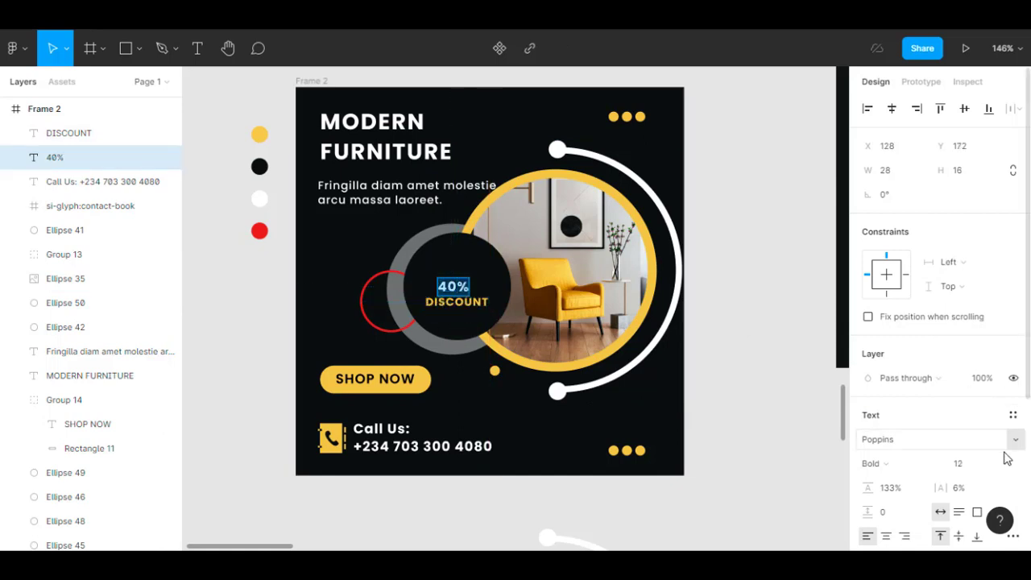
scroll(1006, 459, down, 2)
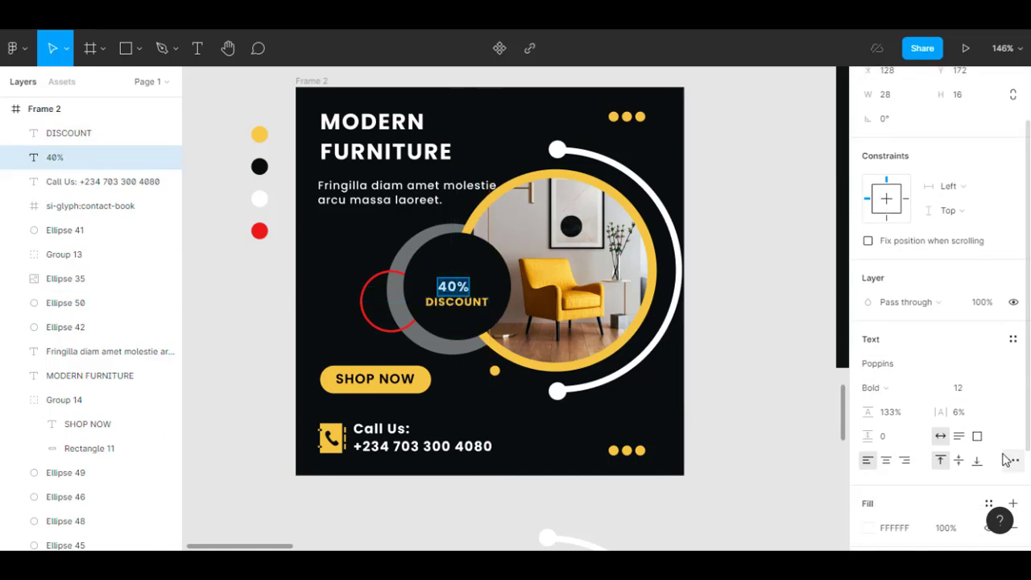
click(1004, 394)
click(977, 403)
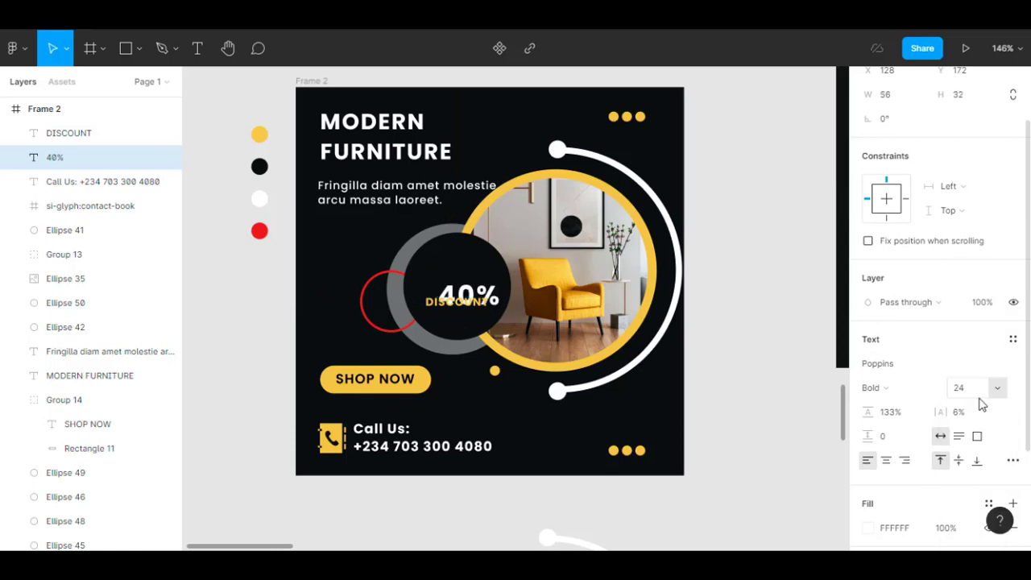
key(Escape)
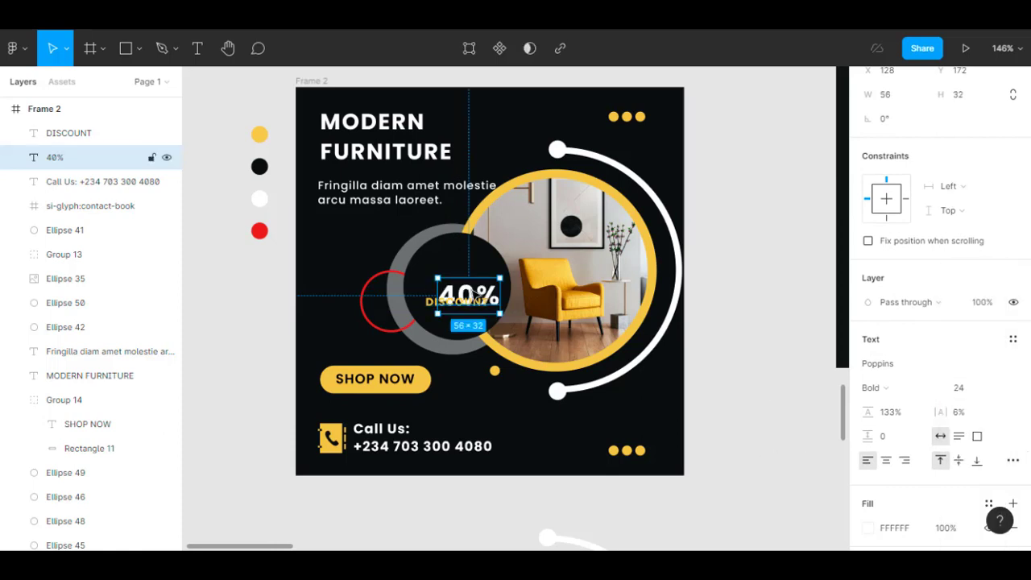
mouse_move(474, 288)
mouse_down()
mouse_move(466, 279)
mouse_move(472, 295)
mouse_up()
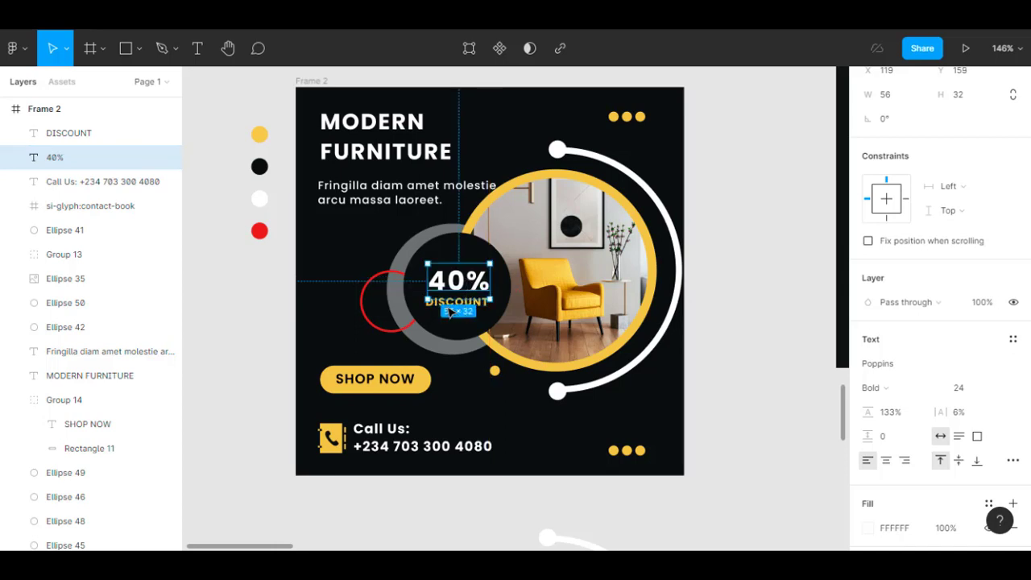
Align the 40% and DISCOUNT texts on their horizontal centers and group them
click(448, 303)
shift+click(456, 284)
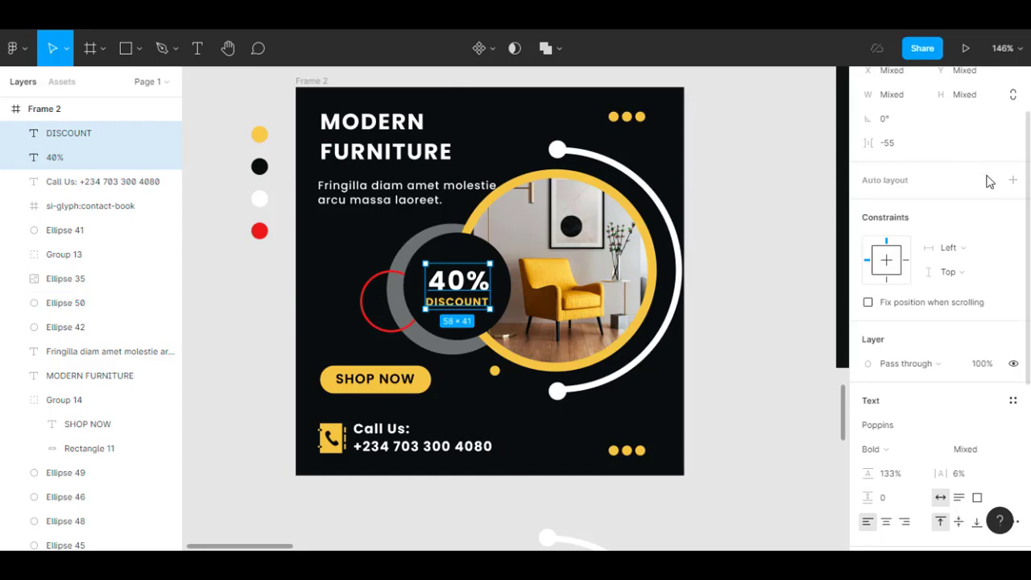
scroll(986, 180, up, 2)
click(892, 110)
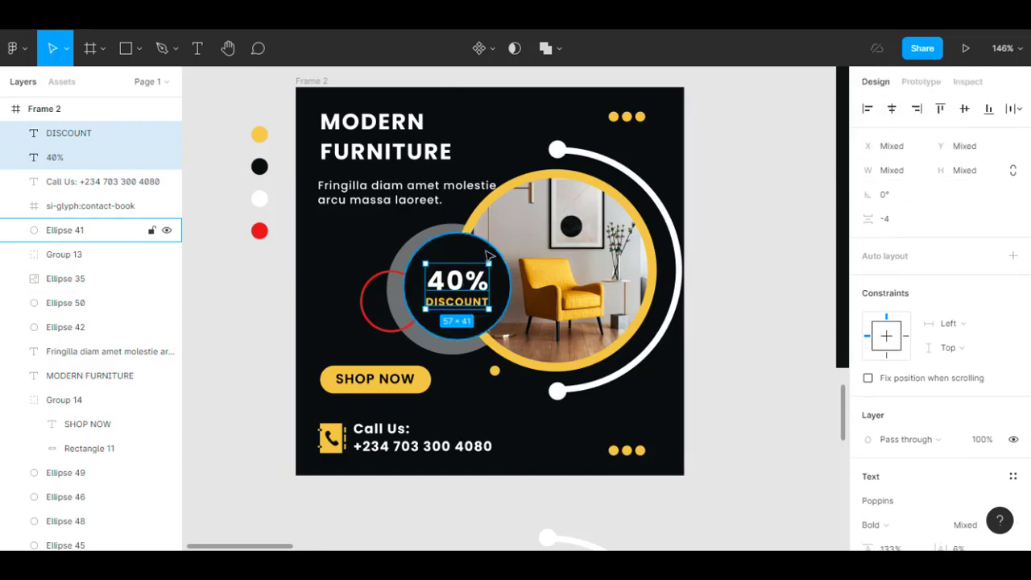
click(469, 279)
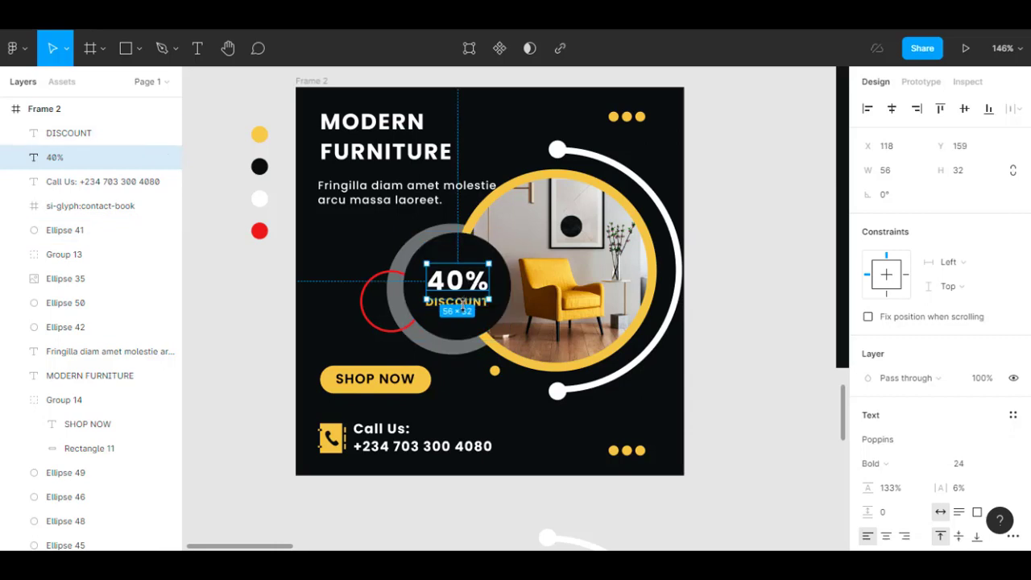
click(461, 303)
shift+click(463, 284)
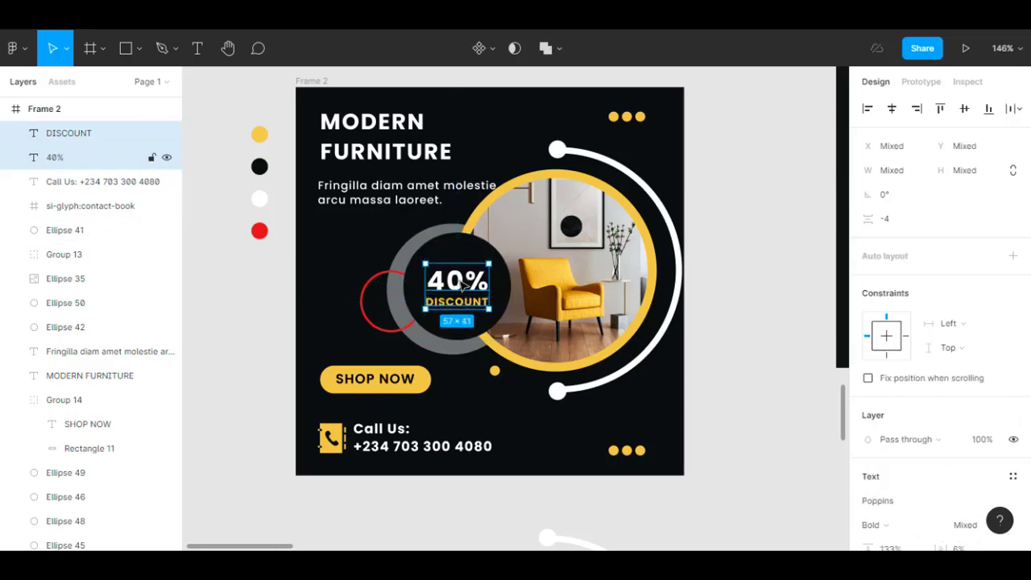
key(ctrl+g)
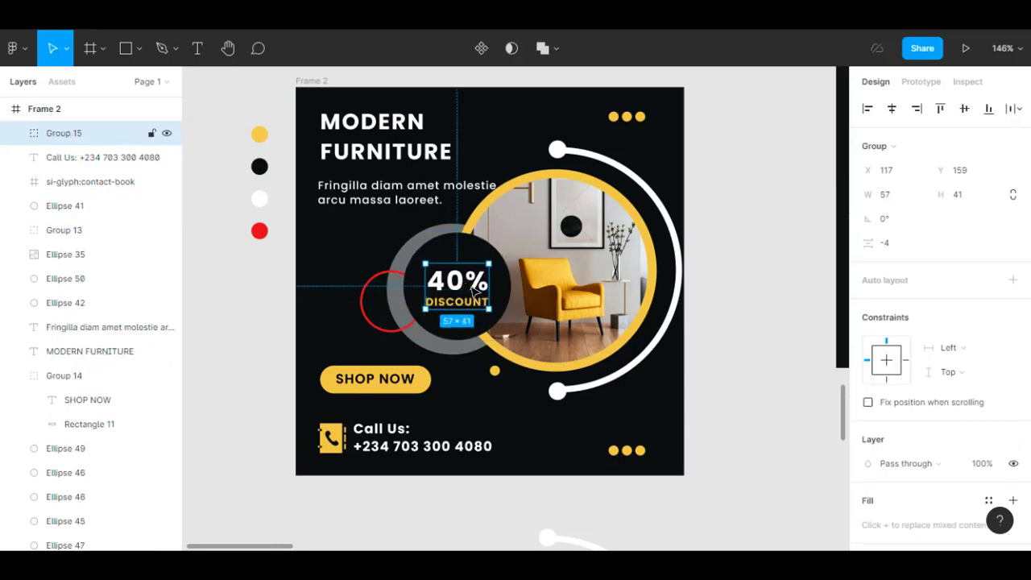
Align the discount text group with the black circle on their horizontal centers and group the two together
drag(464, 293, 465, 291)
shift+click(464, 253)
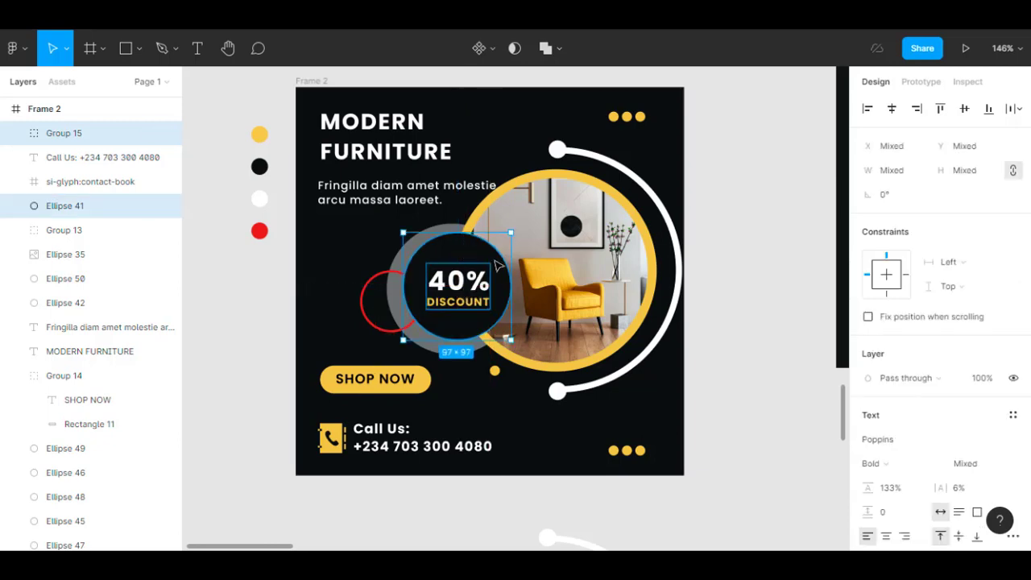
click(892, 108)
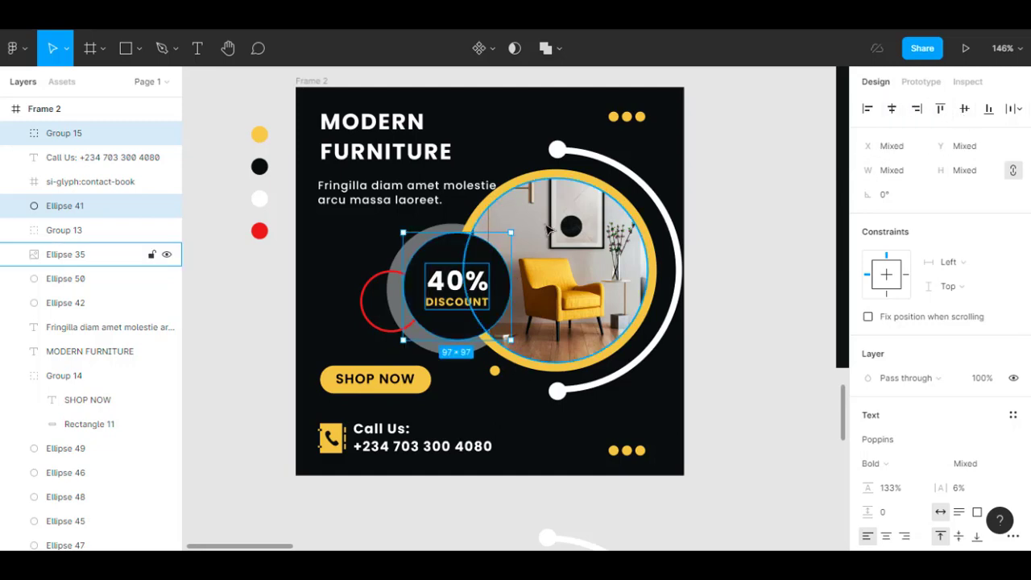
key(ctrl+g)
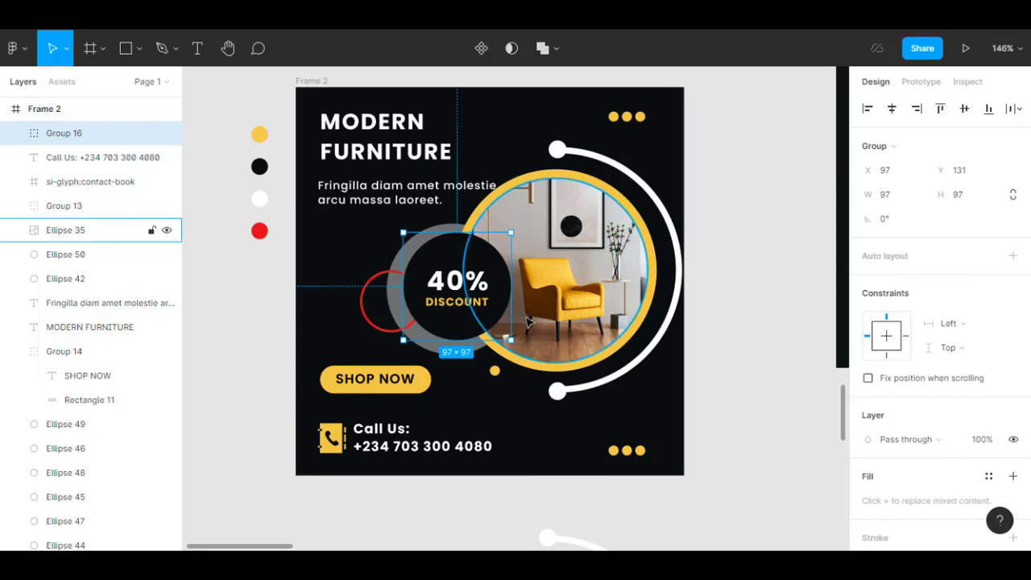
scroll(683, 392, up, 1)
scroll(684, 392, down, 1)
scroll(683, 392, up, 2)
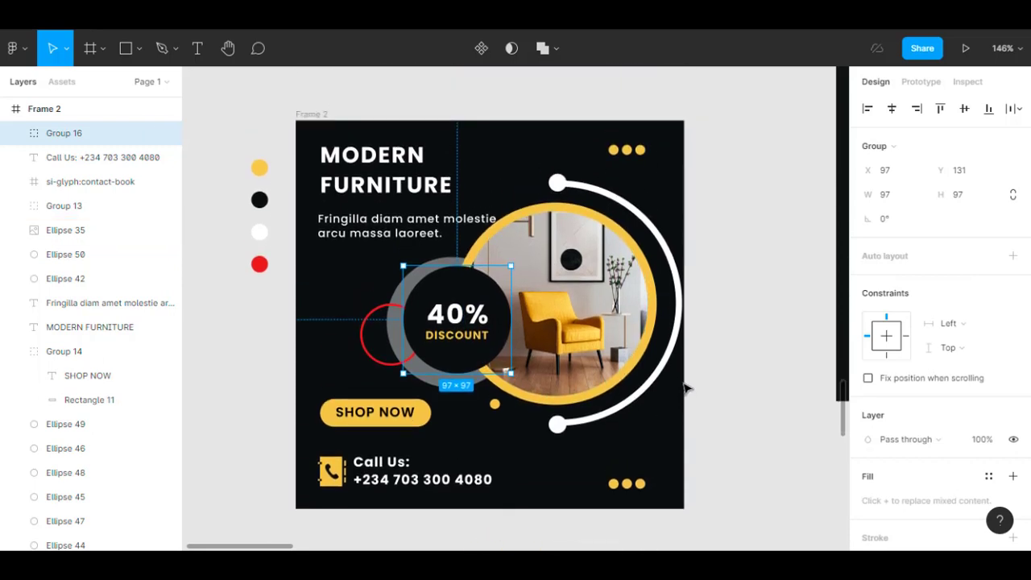
scroll(685, 386, down, 2)
scroll(685, 387, up, 2)
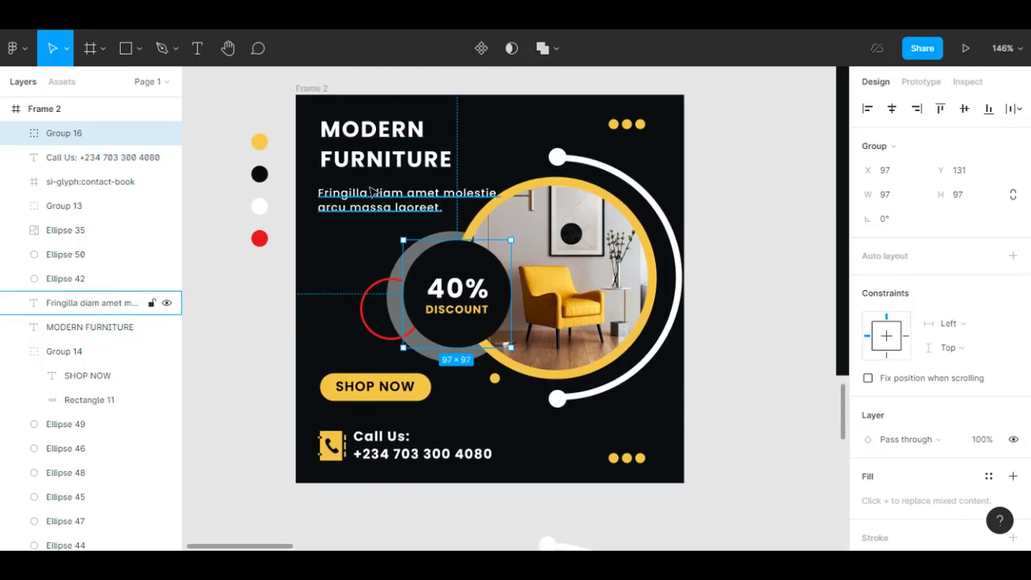
Keep the MODERN FURNITURE heading's weight at Bold and color it yellow EAC745 from the document colors
click(89, 327)
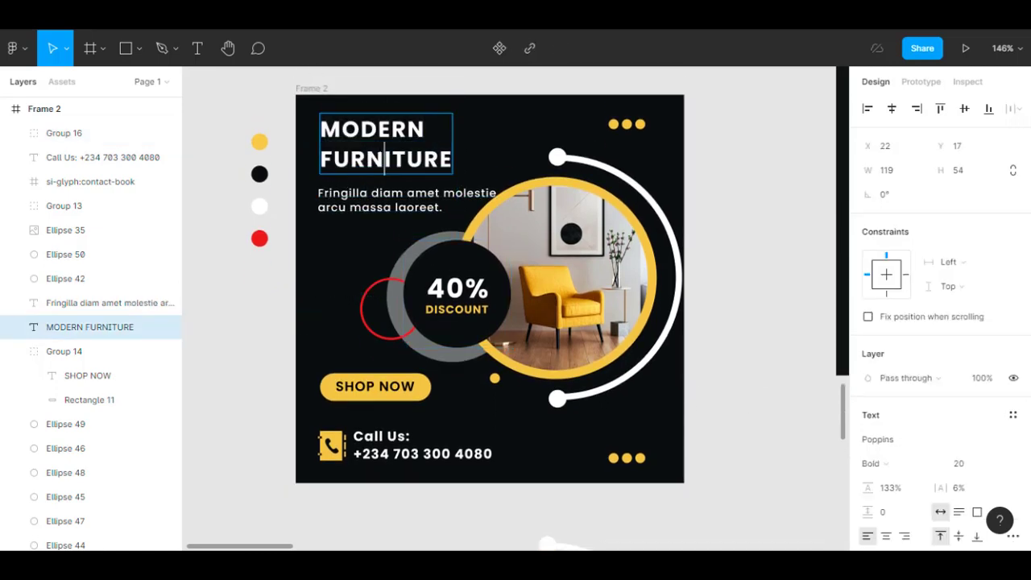
scroll(886, 449, down, 5)
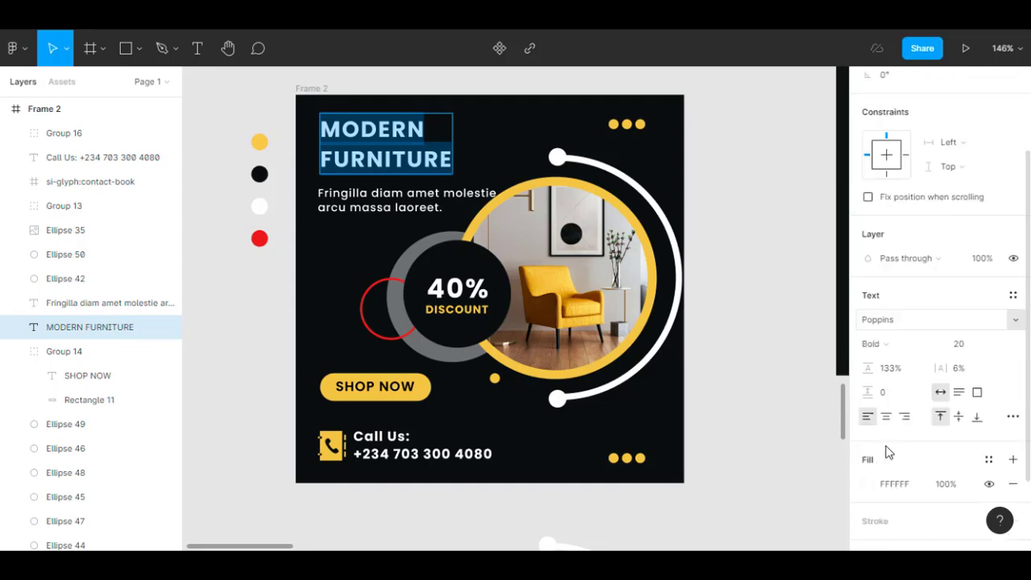
click(889, 313)
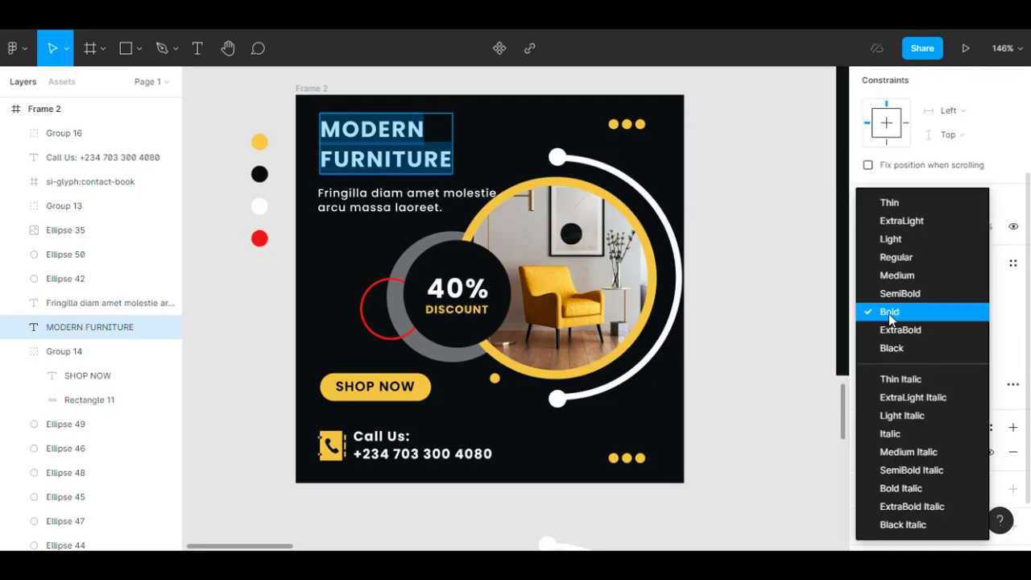
click(890, 314)
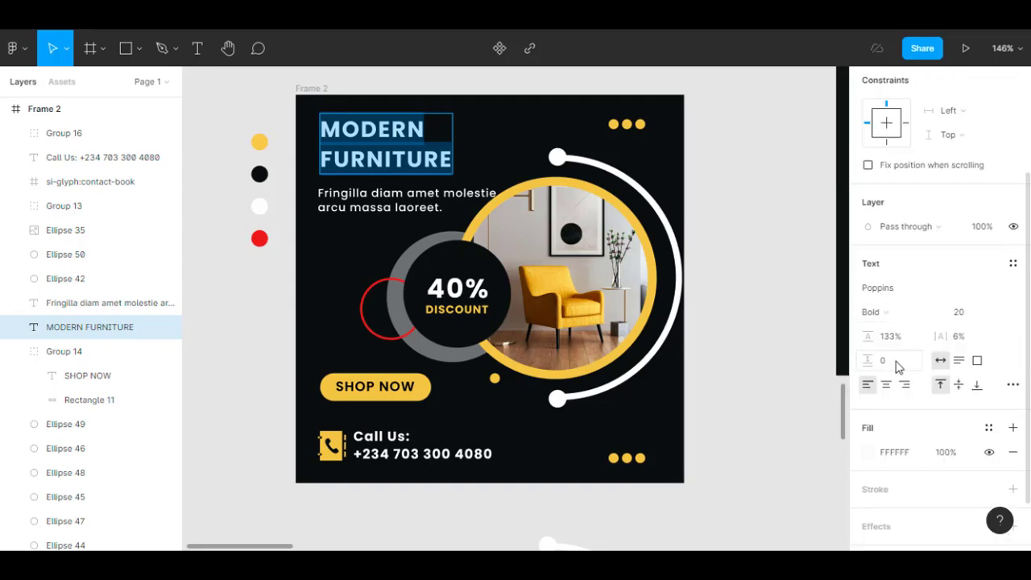
click(868, 452)
click(686, 478)
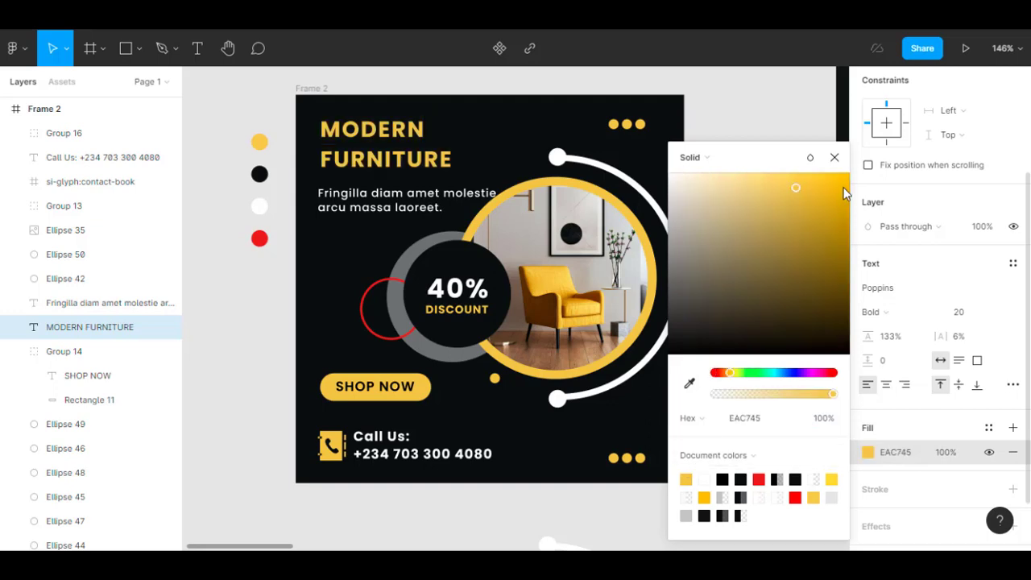
click(835, 157)
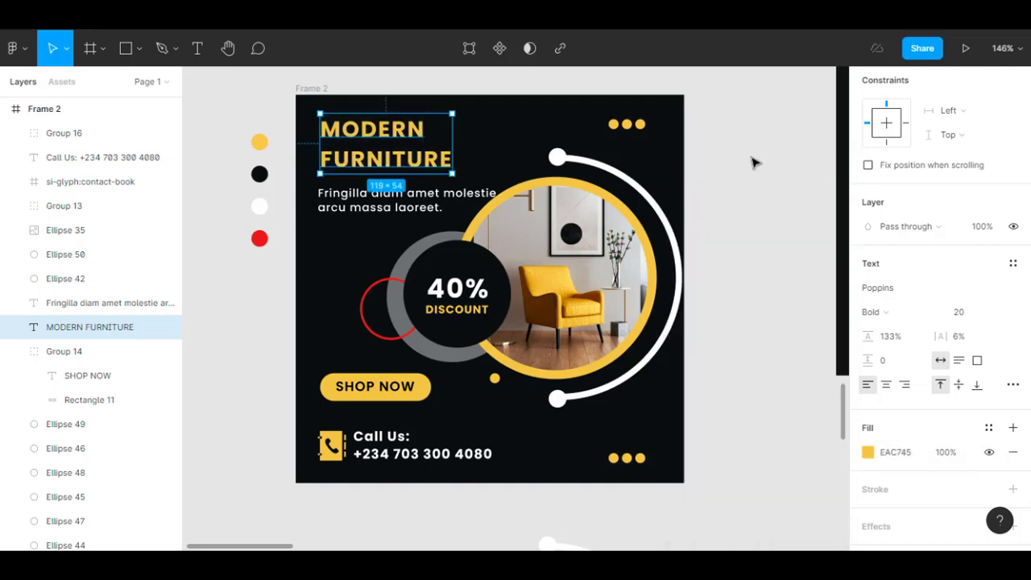
click(753, 163)
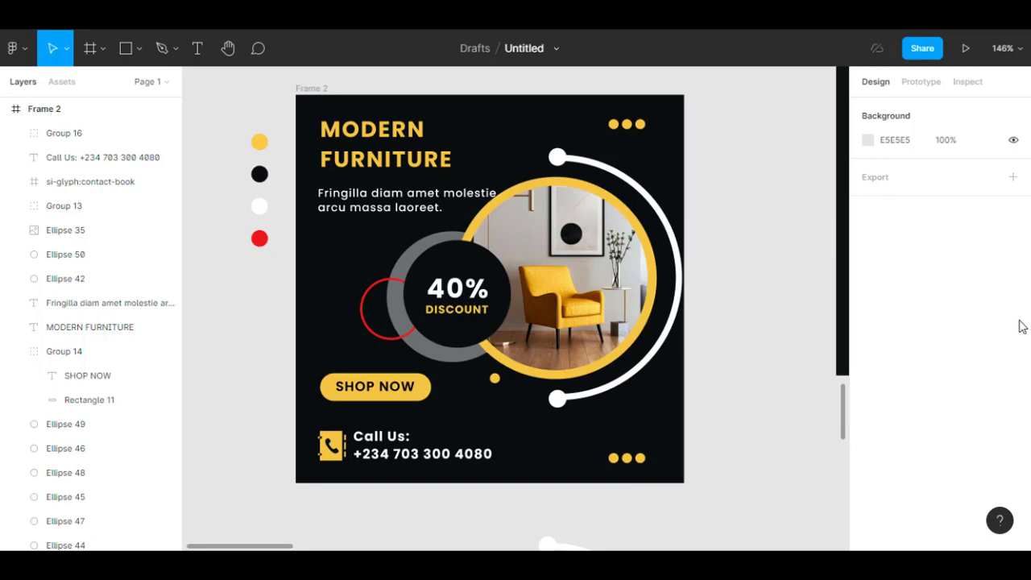
Change Frame 2's fill from solid to an image, using the yellow armchair room photo from the Downloads folder
click(320, 88)
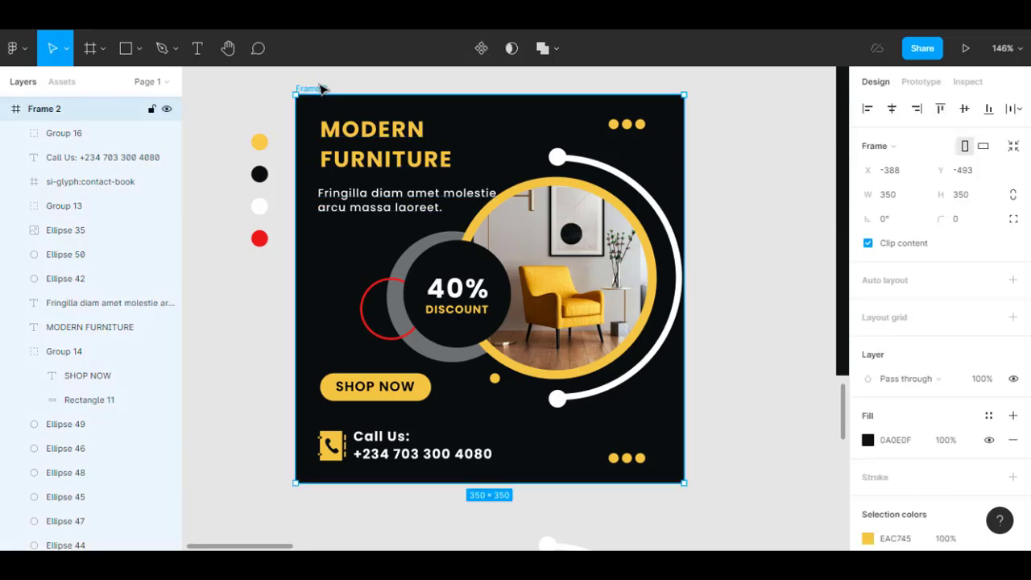
click(868, 441)
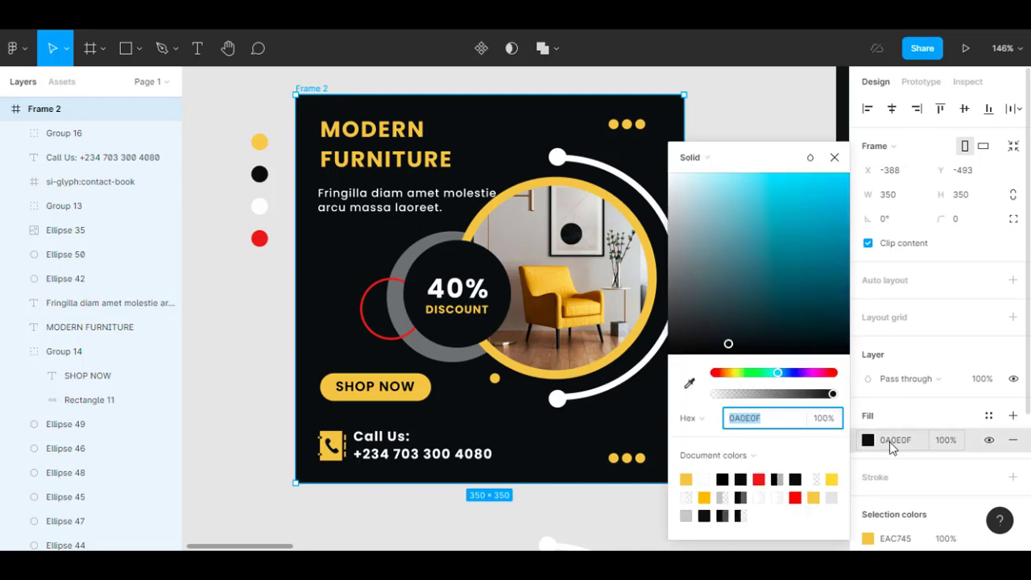
click(732, 161)
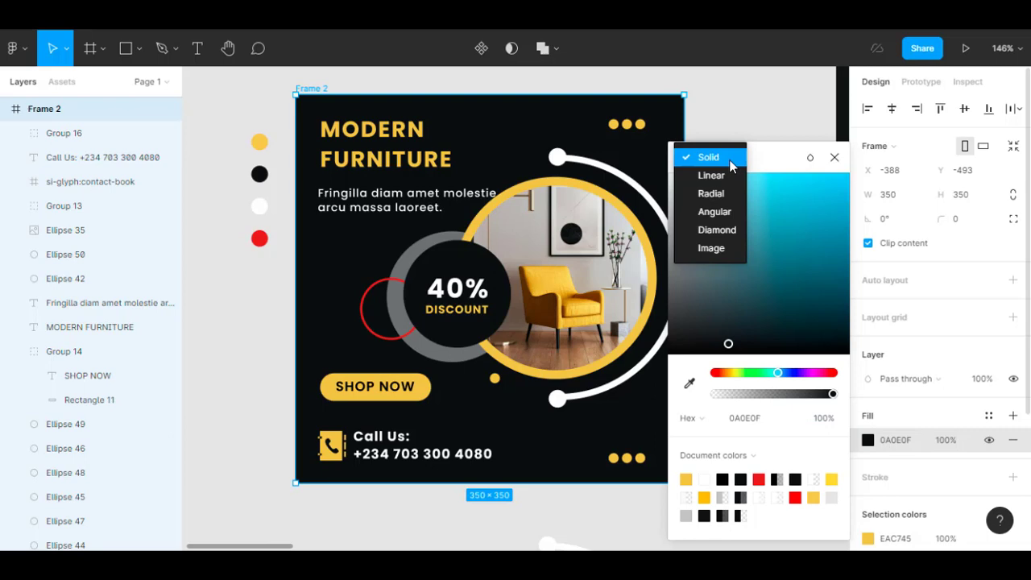
click(714, 247)
click(758, 270)
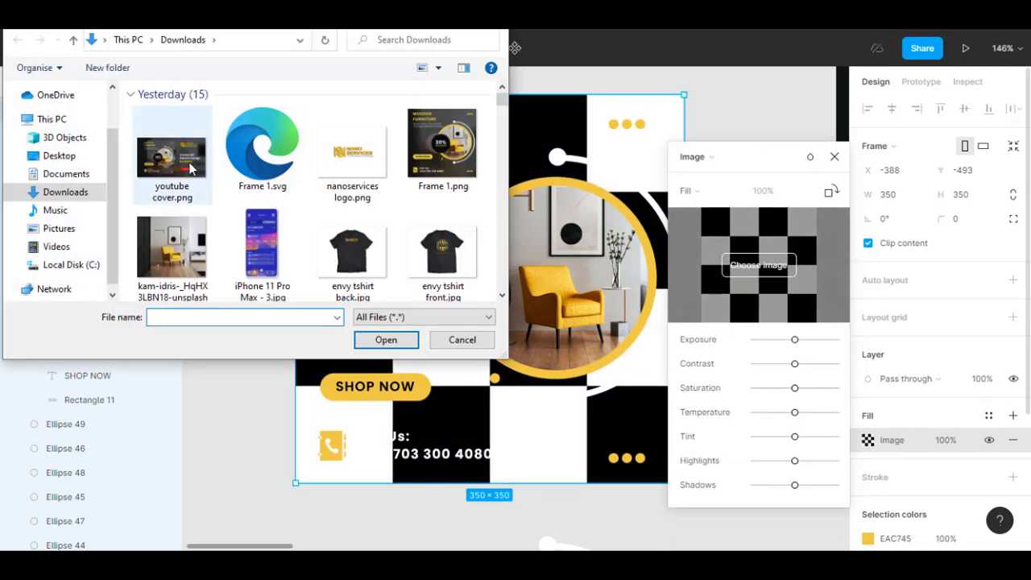
double_click(174, 252)
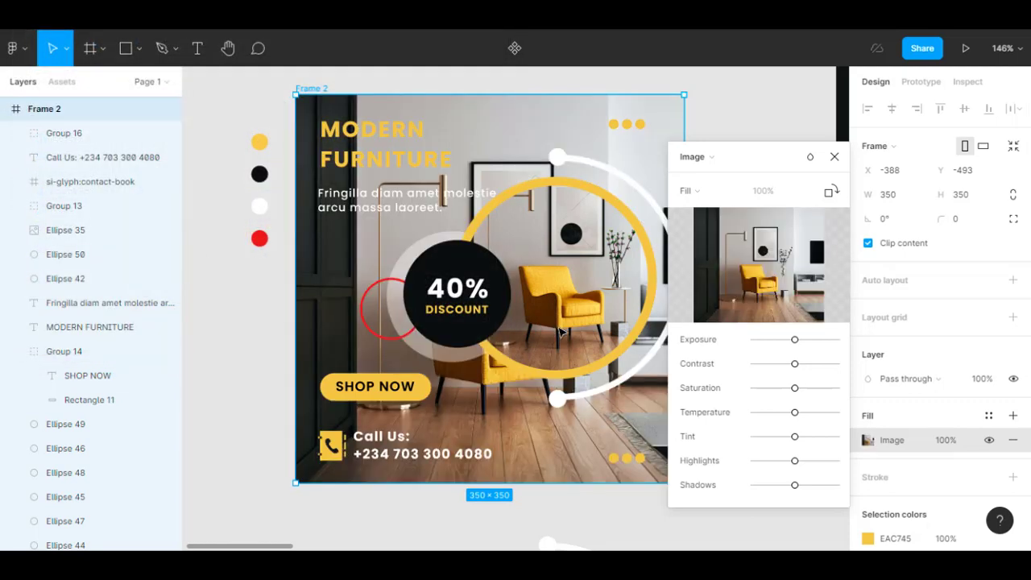
click(835, 157)
click(125, 48)
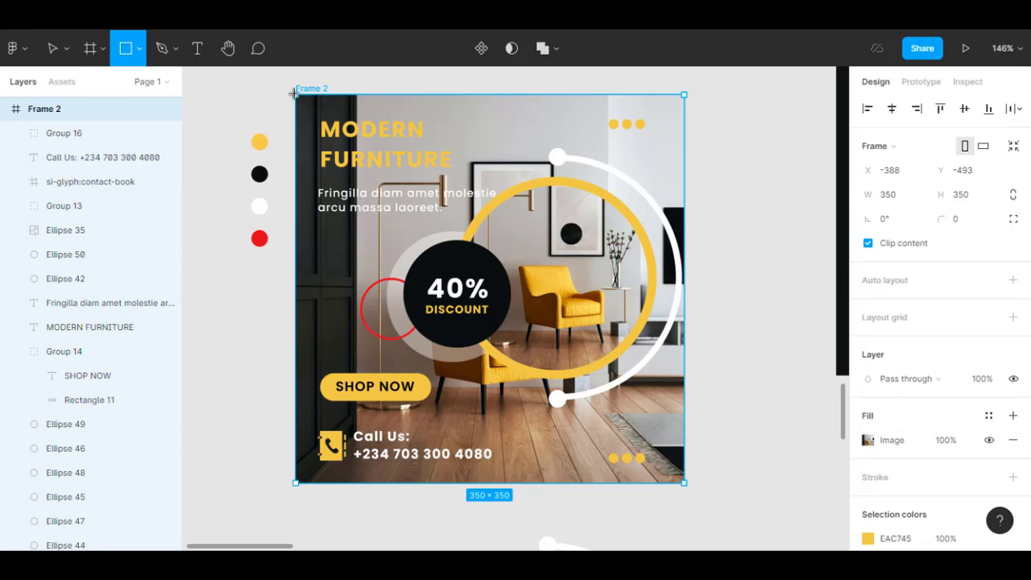
drag(294, 94, 295, 94)
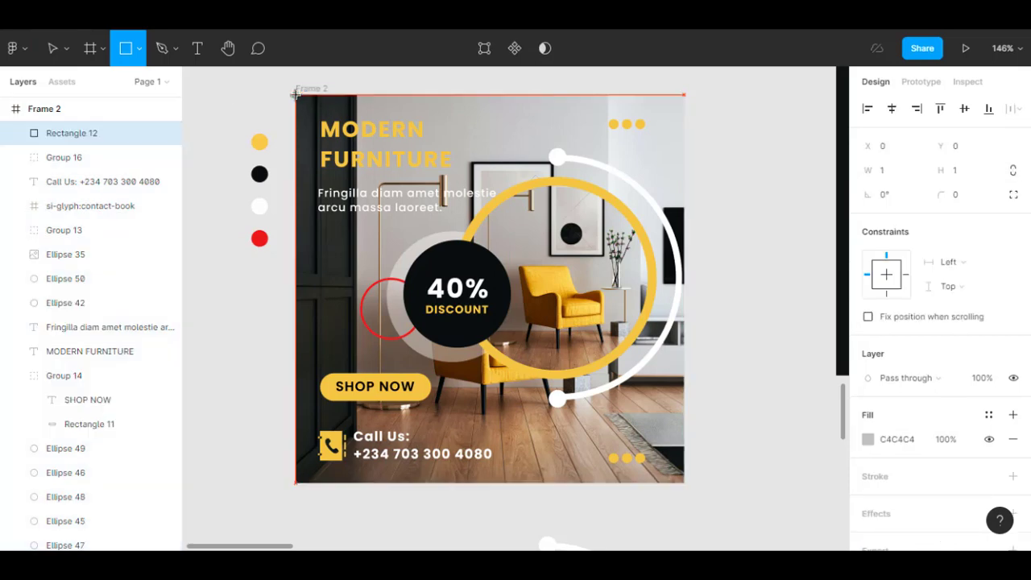
click(131, 50)
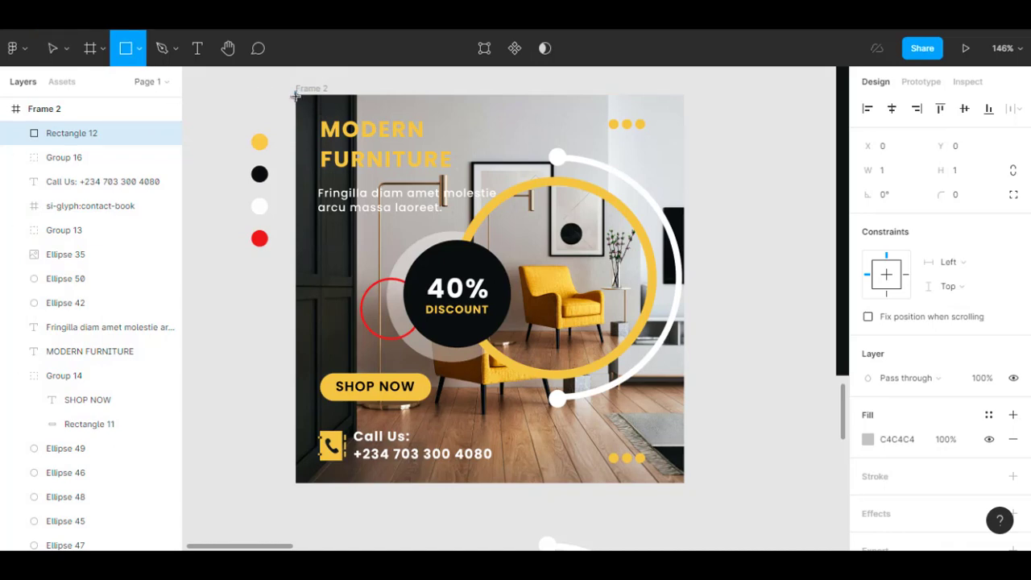
mouse_move(296, 95)
mouse_down()
mouse_move(405, 185)
mouse_move(543, 329)
mouse_move(670, 431)
mouse_move(695, 461)
mouse_move(683, 481)
mouse_up()
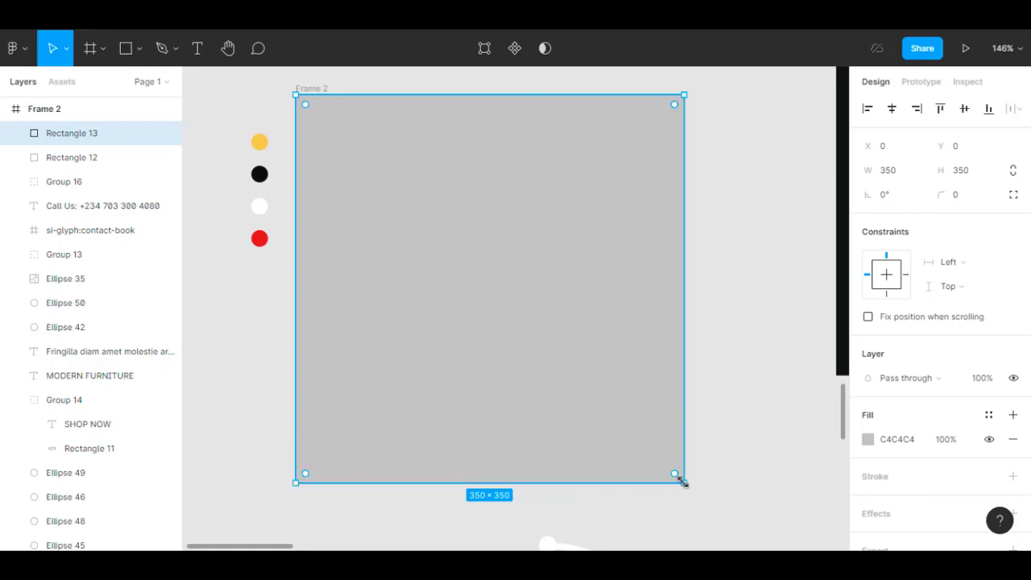
click(780, 379)
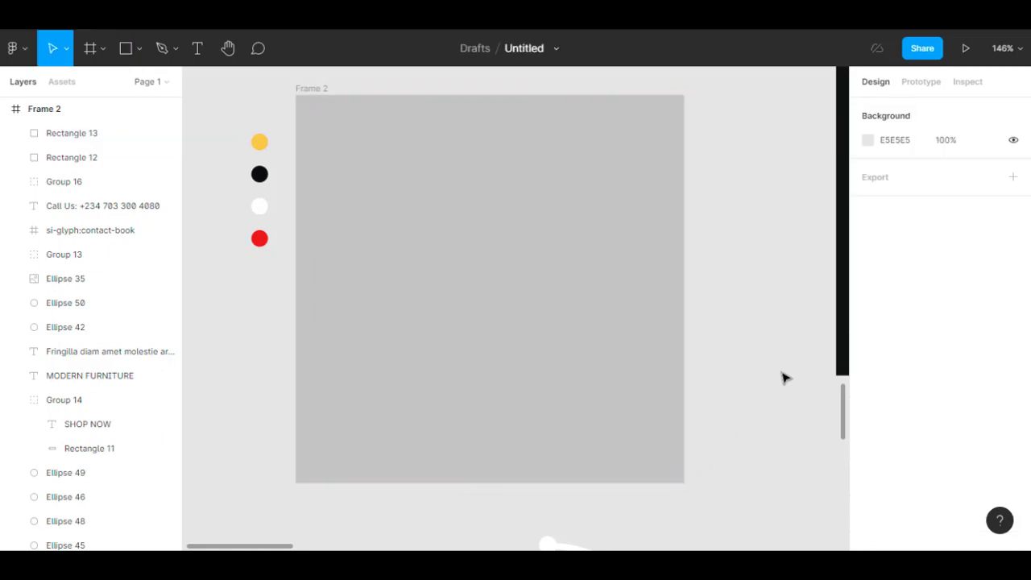
click(498, 328)
right_click(498, 327)
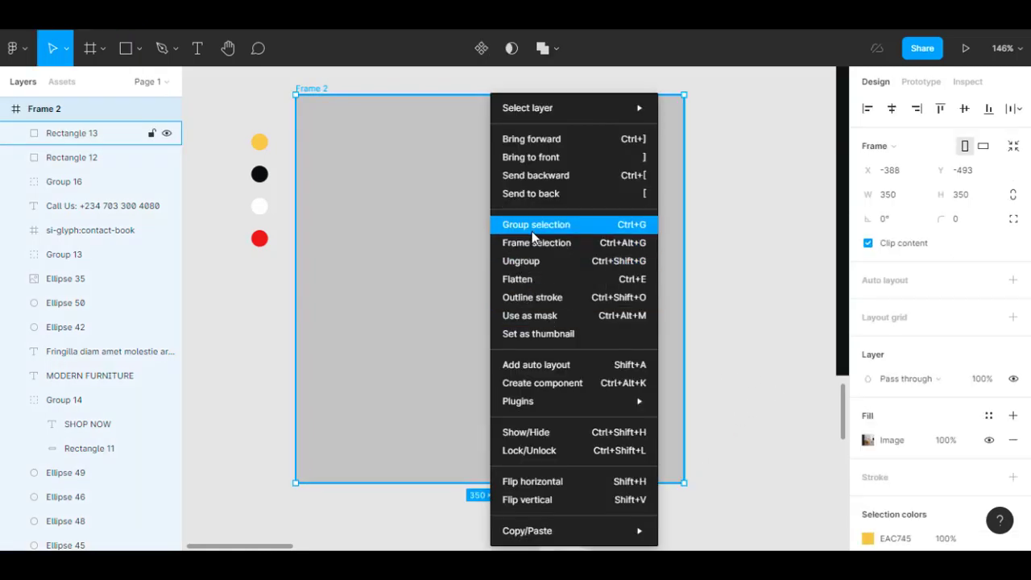
click(531, 195)
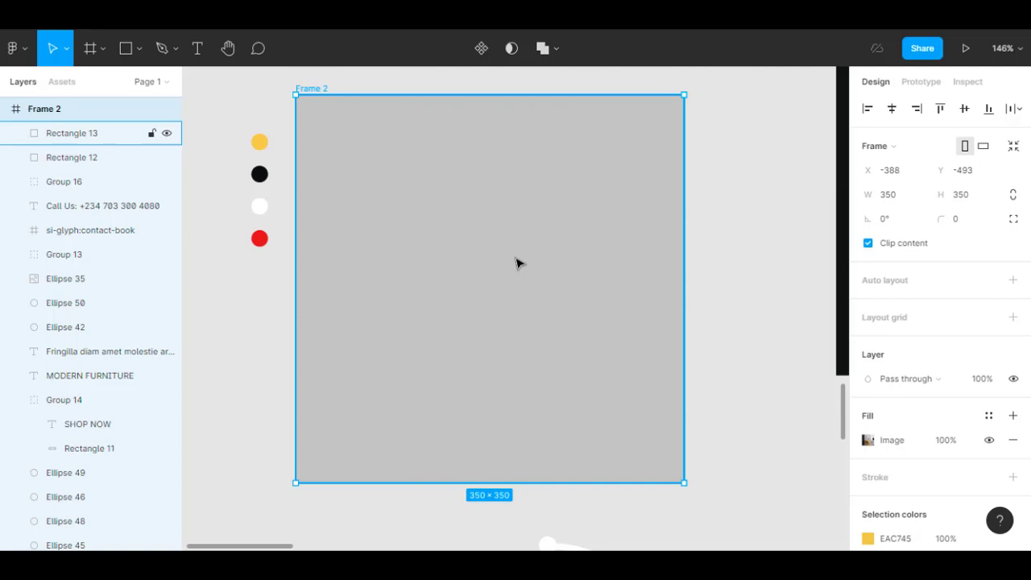
click(518, 263)
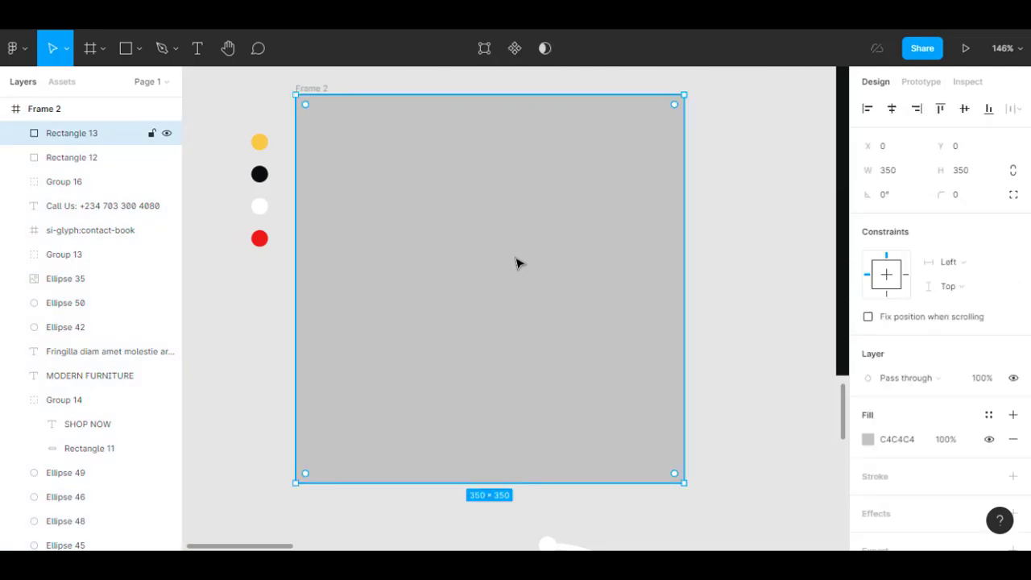
key(Delete)
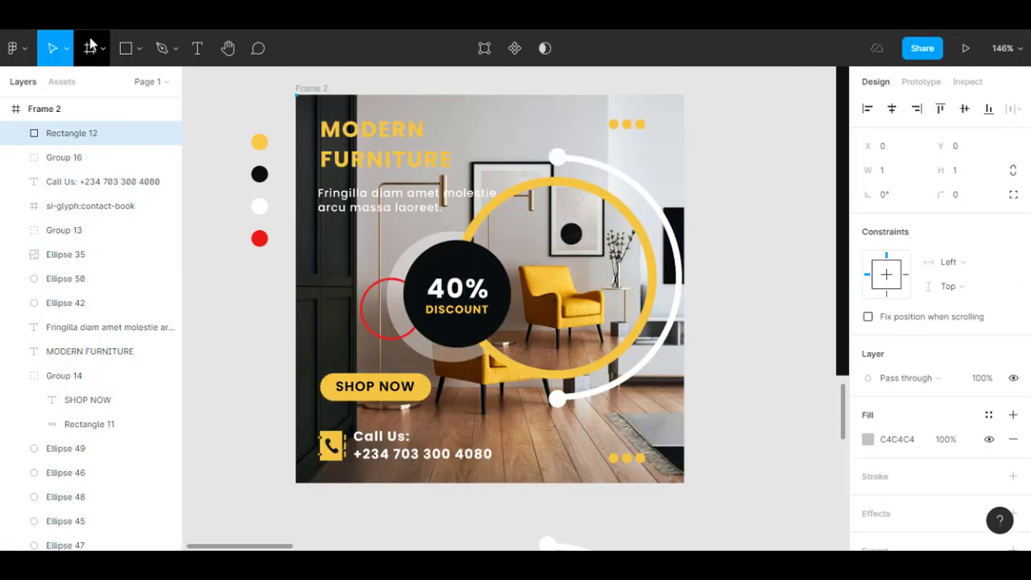
click(125, 50)
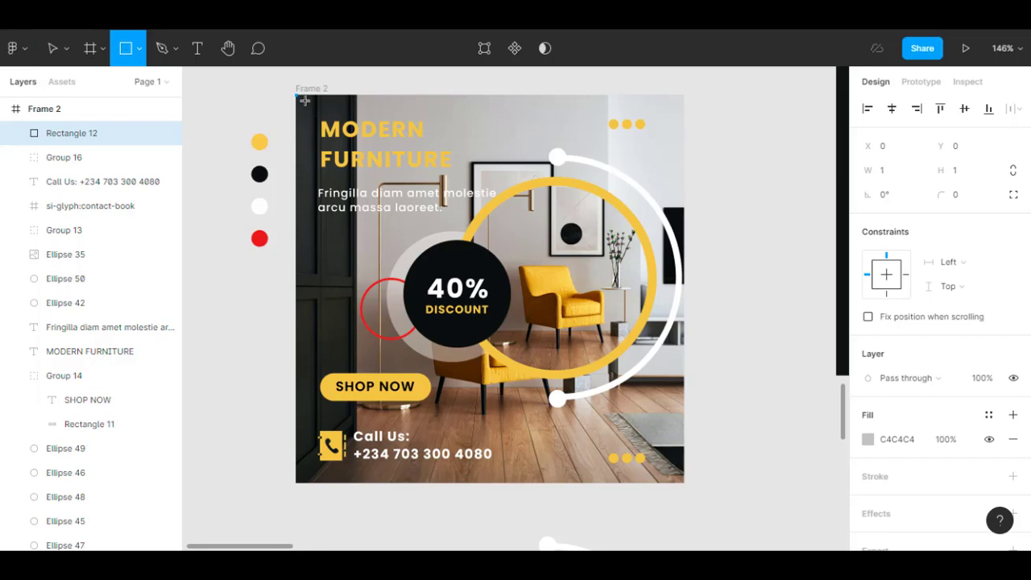
key(Delete)
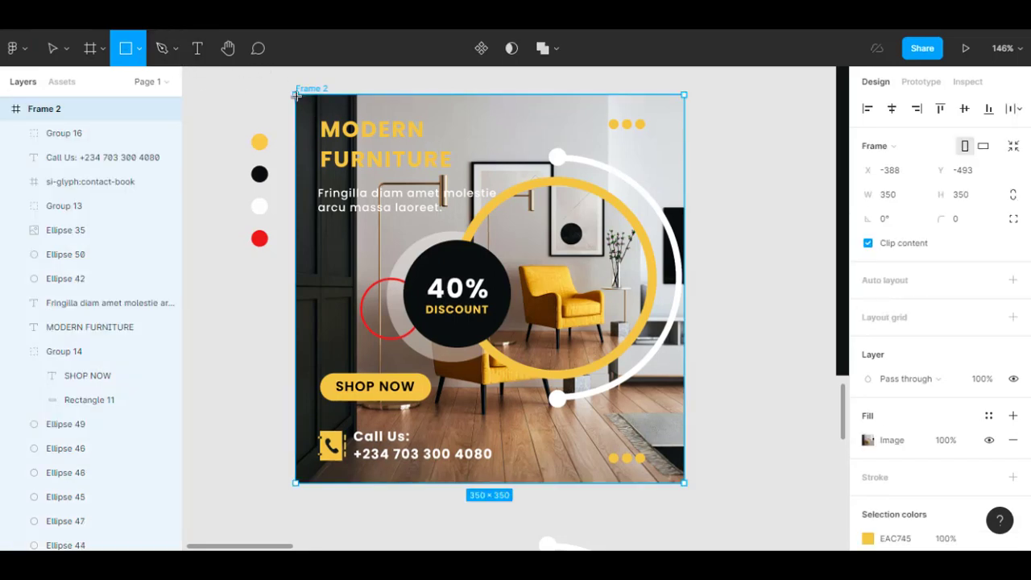
Draw a 350 × 350 rectangle covering the whole of Frame 2 and send it to the back
drag(297, 96, 689, 490)
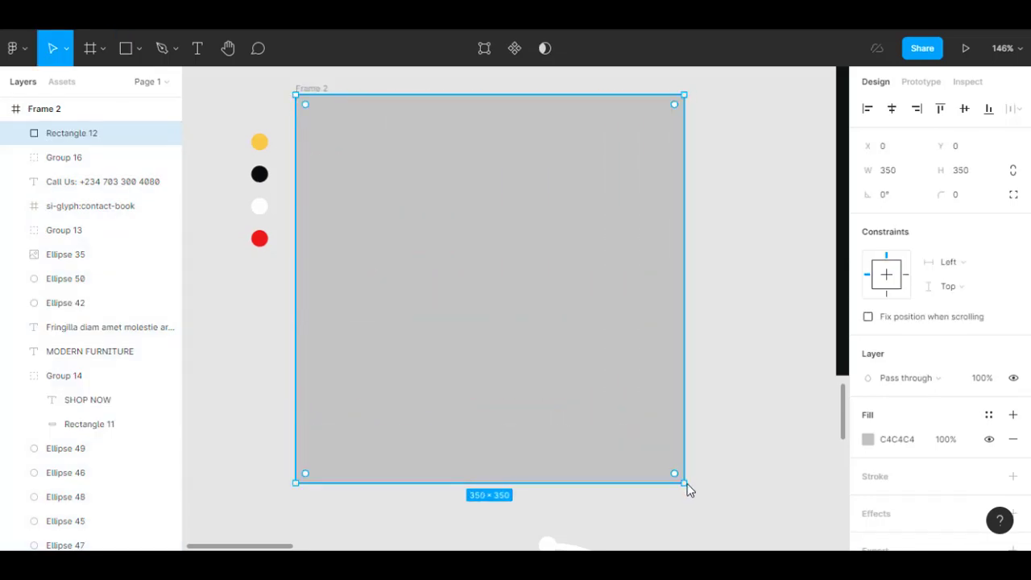
right_click(399, 236)
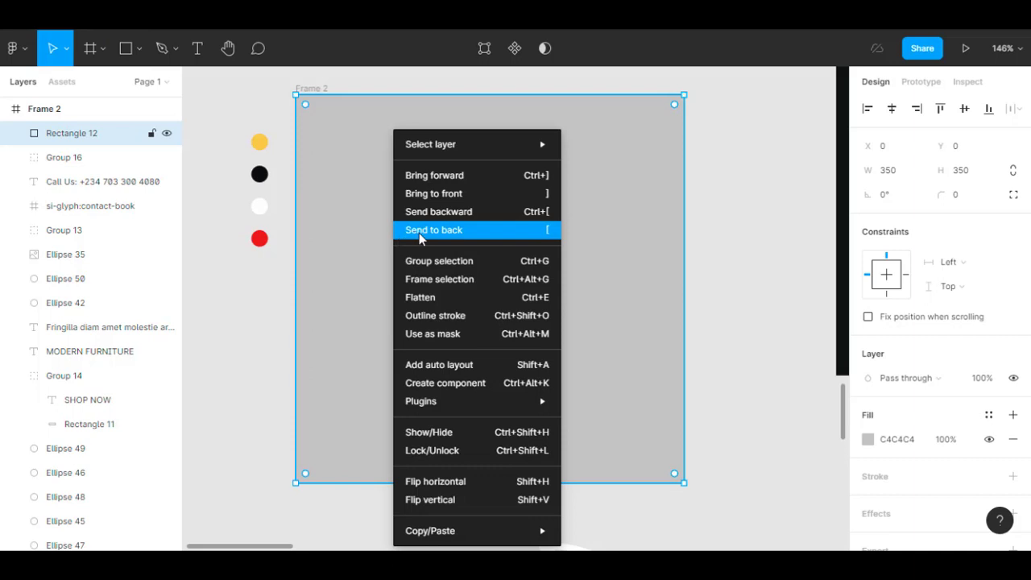
click(449, 231)
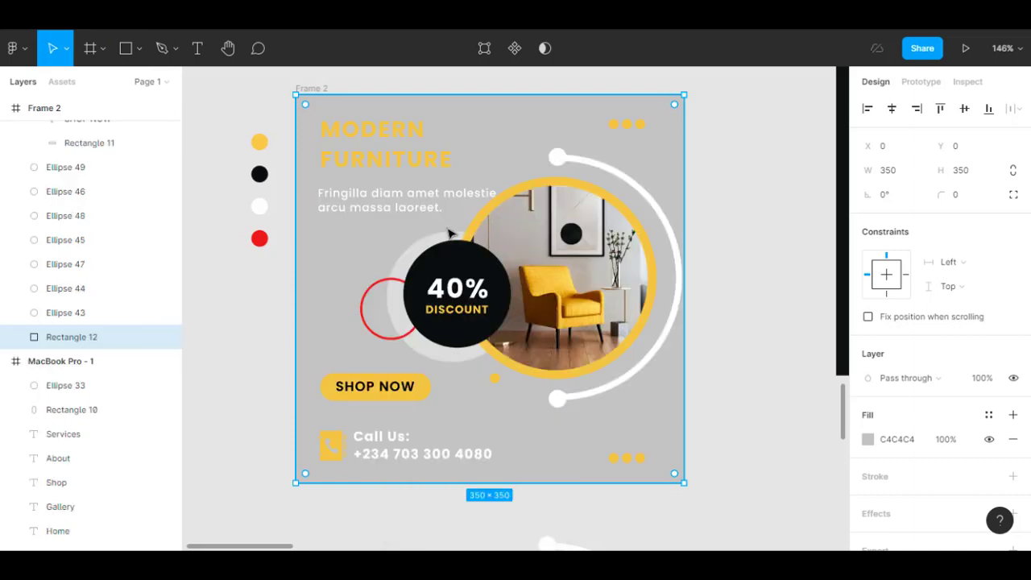
Fill the covering rectangle with the black sampled from the palette circle beside the frame and set the fill's opacity to 58%
scroll(967, 427, down, 1)
click(868, 387)
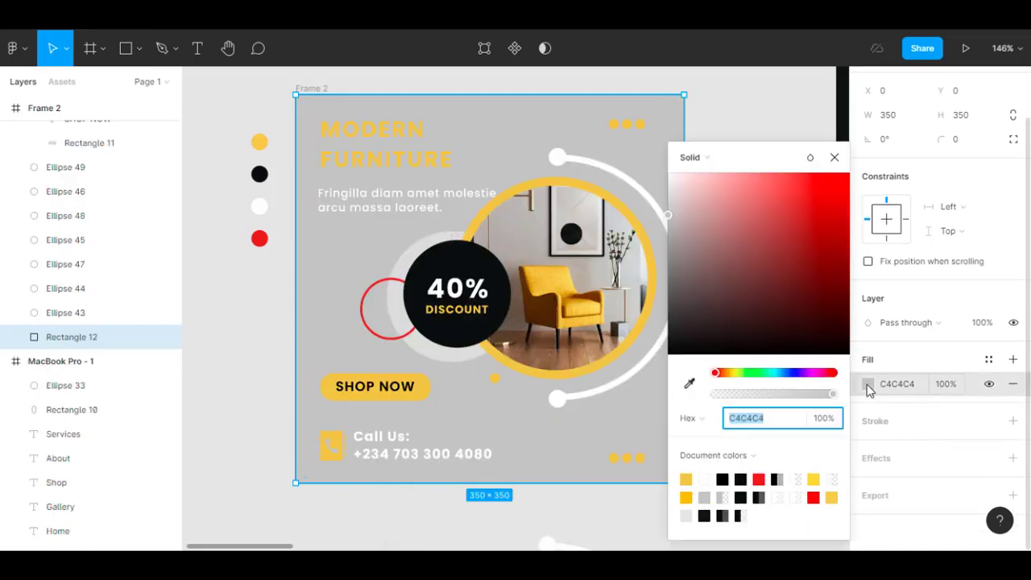
click(690, 383)
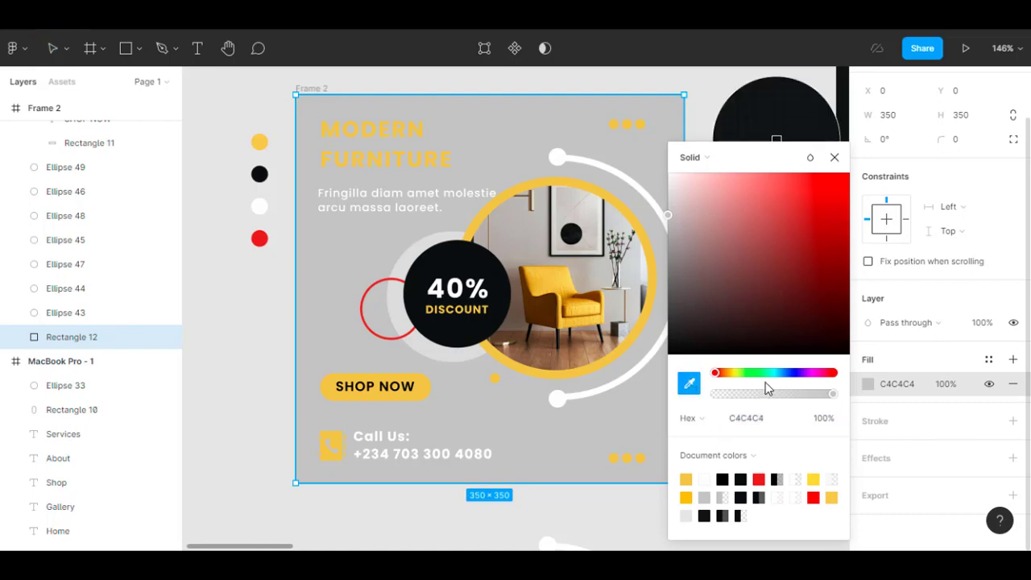
click(260, 173)
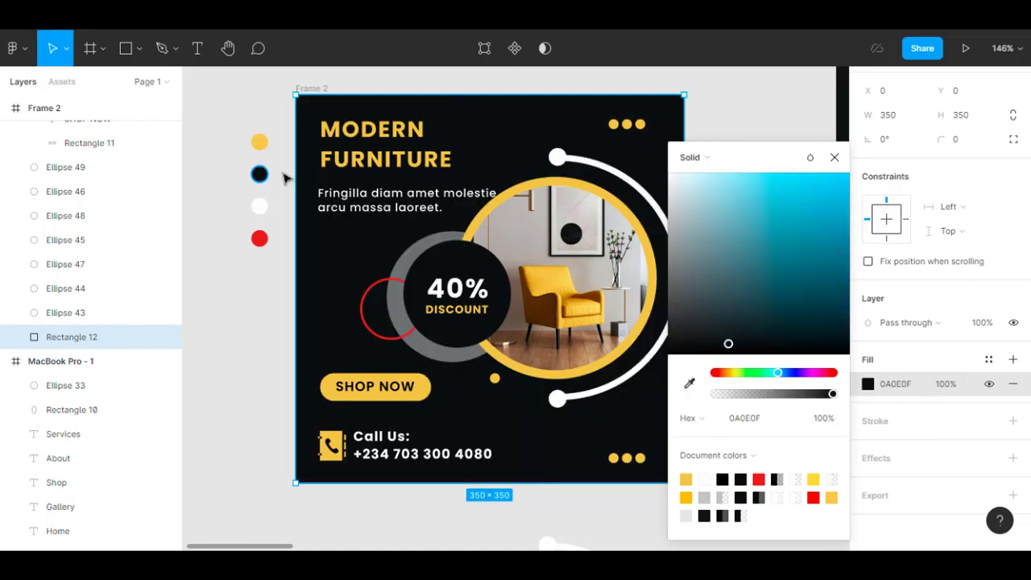
click(778, 396)
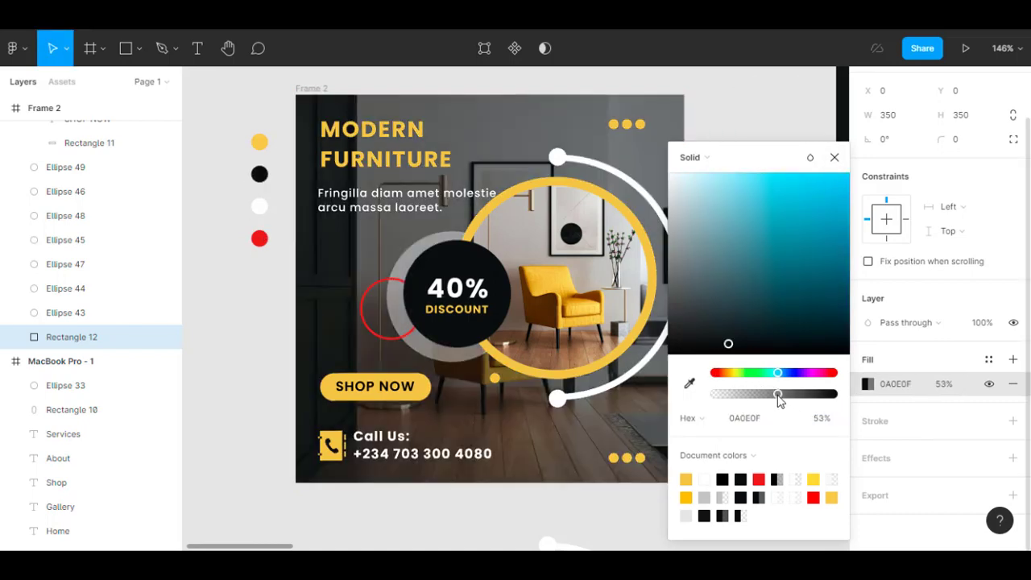
mouse_move(780, 401)
mouse_down()
mouse_move(793, 401)
mouse_move(783, 396)
mouse_up()
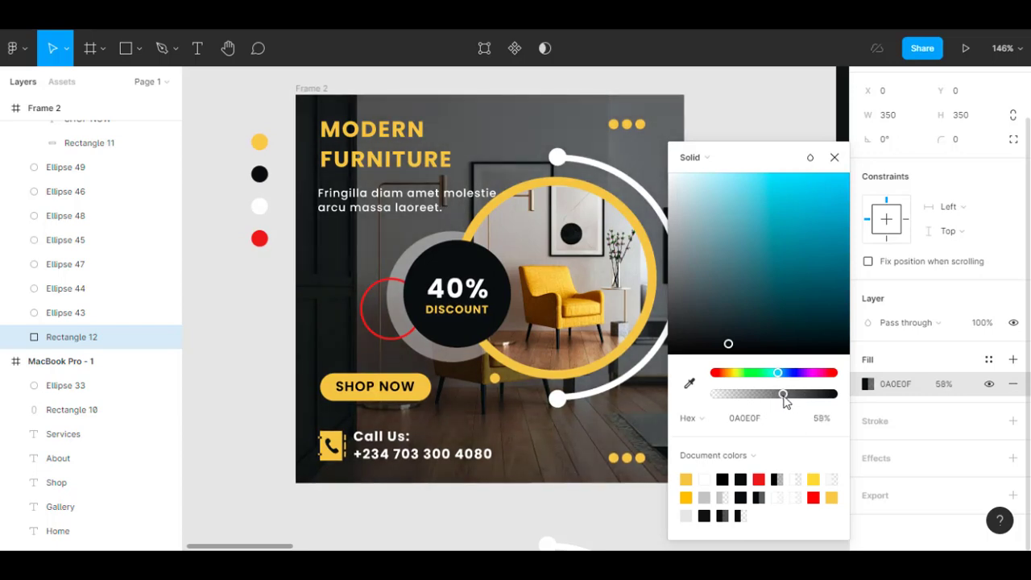
click(833, 159)
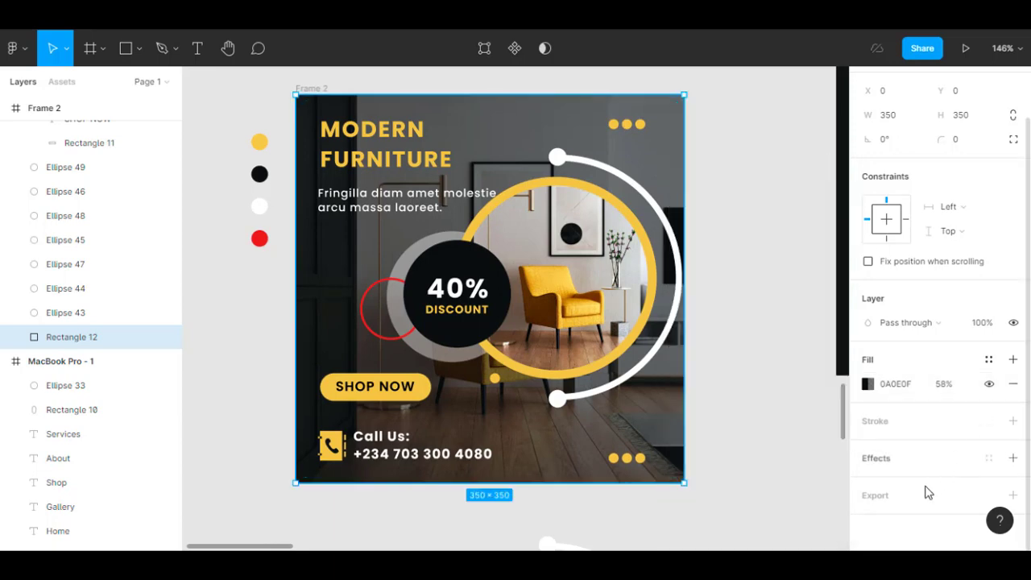
Add a background blur effect of 40 to the dark overlay rectangle and deselect it
click(1012, 459)
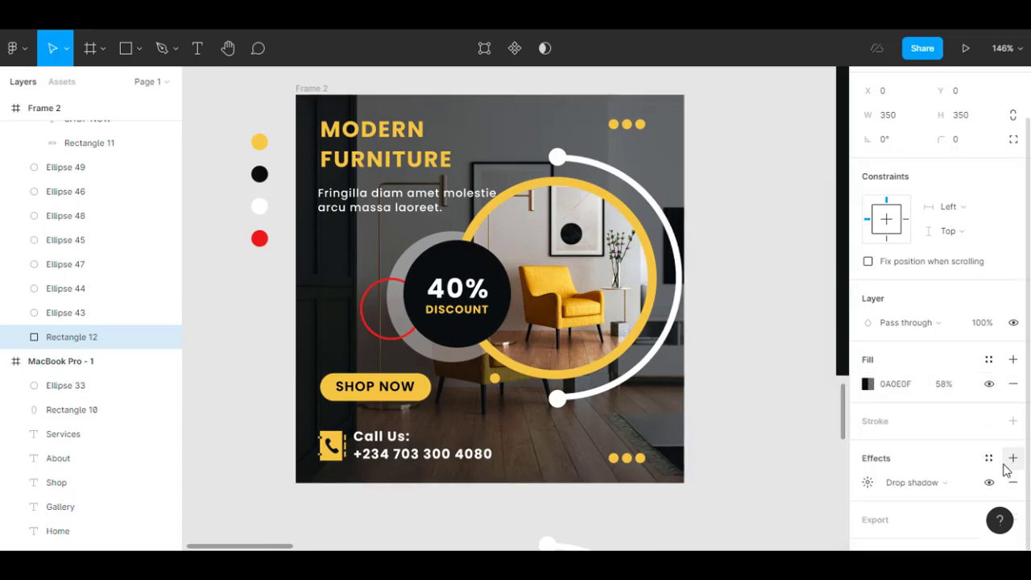
scroll(939, 481, down, 1)
click(971, 464)
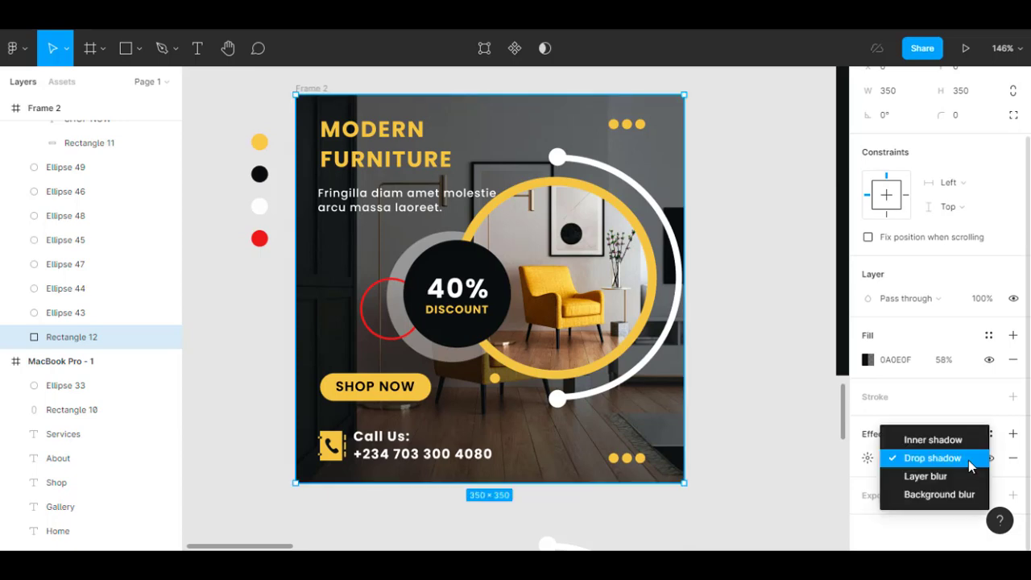
click(941, 497)
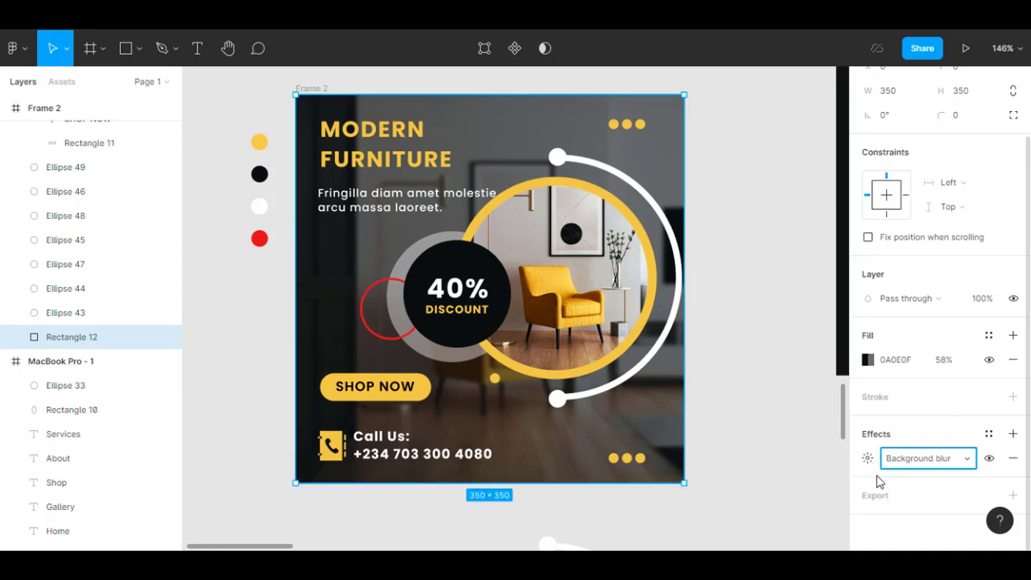
click(868, 459)
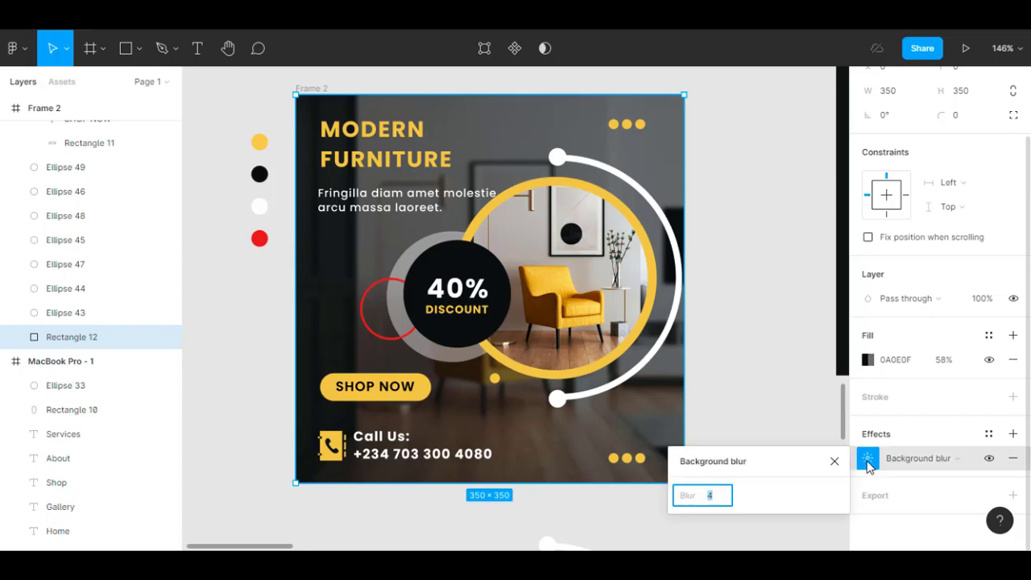
click(725, 499)
text(0)
key(Return)
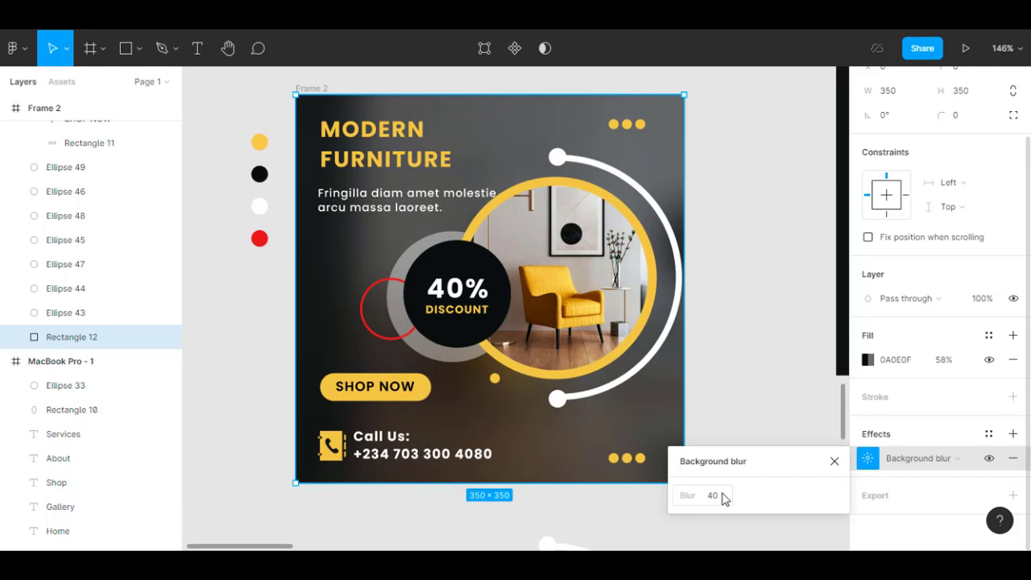
click(733, 411)
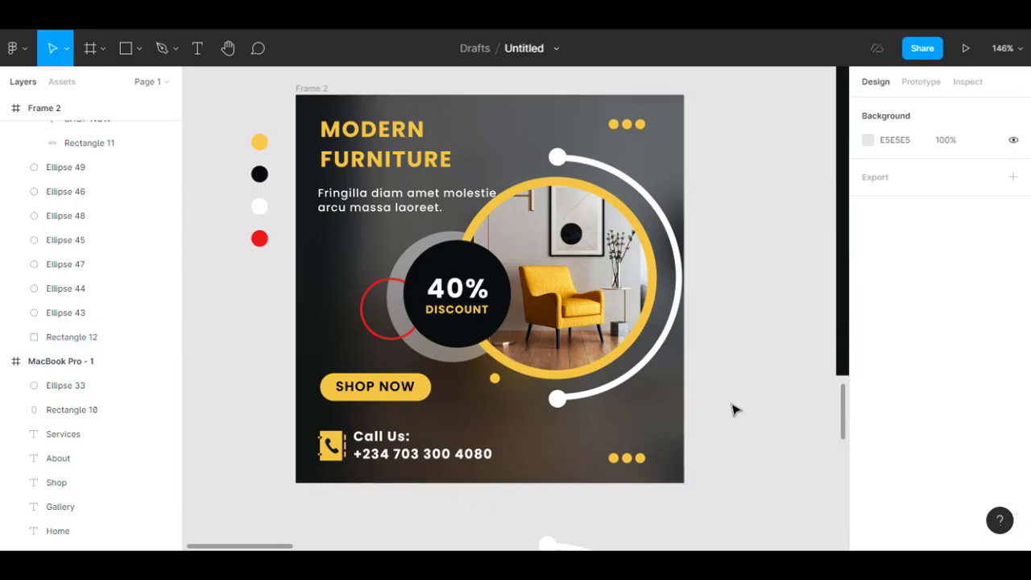